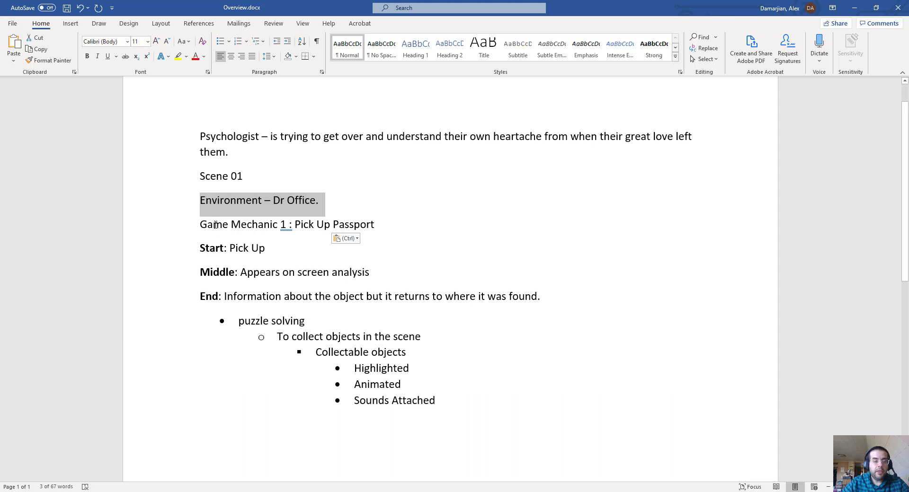
Step: Read the Game Mechanic 1 outline in the Overview document, from its title through the Start, Middle and End lines
{"action": "left_click", "coordinate": [201, 224]}
{"action": "left_click_drag", "start_coordinate": [201, 224], "coordinate": [279, 221]}
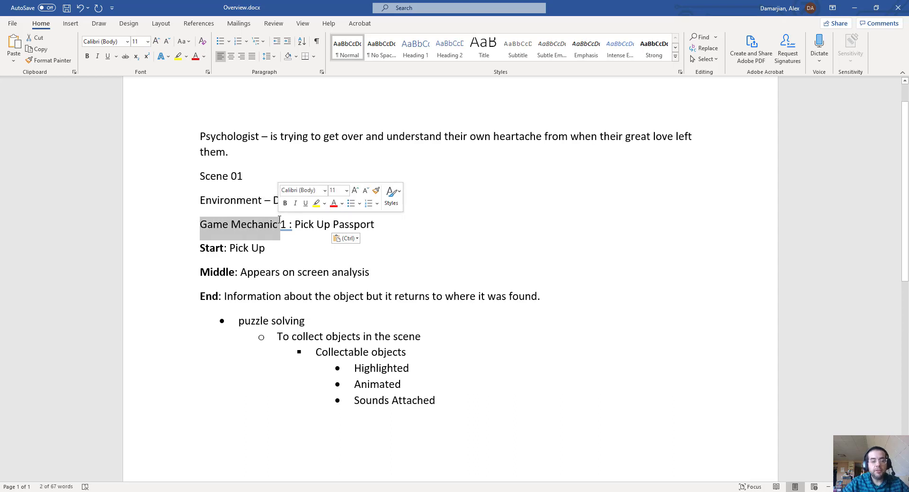
{"action": "left_click", "coordinate": [305, 250]}
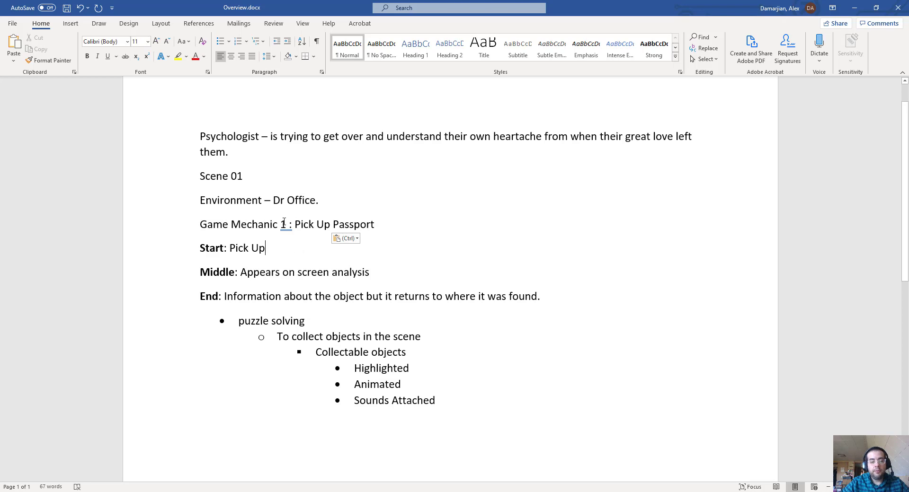
{"action": "left_click_drag", "start_coordinate": [294, 227], "coordinate": [329, 223]}
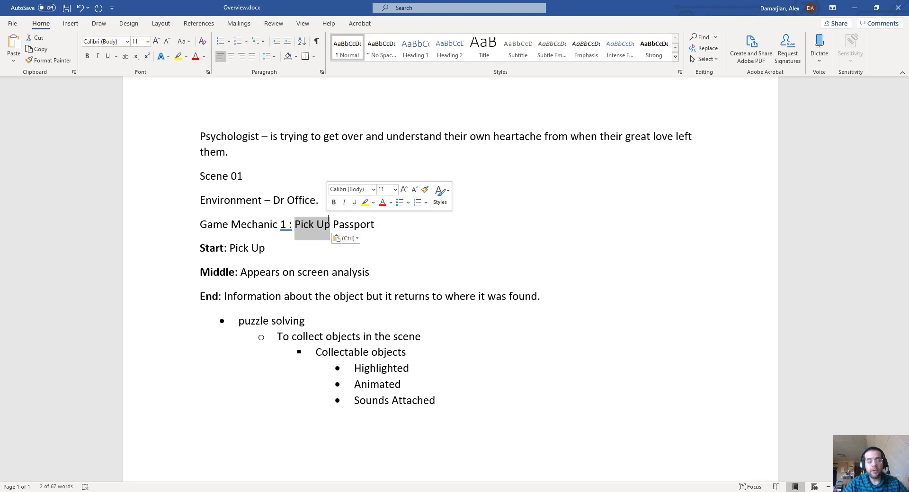
{"action": "left_click", "coordinate": [331, 273]}
{"action": "left_click_drag", "start_coordinate": [200, 250], "coordinate": [270, 250]}
{"action": "left_click", "coordinate": [190, 282]}
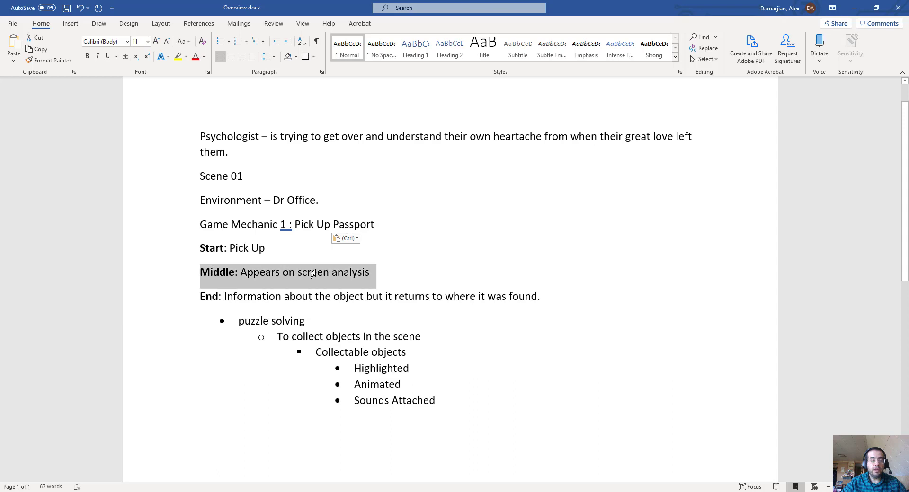
{"action": "left_click", "coordinate": [565, 305]}
{"action": "left_click_drag", "start_coordinate": [272, 251], "coordinate": [193, 258]}
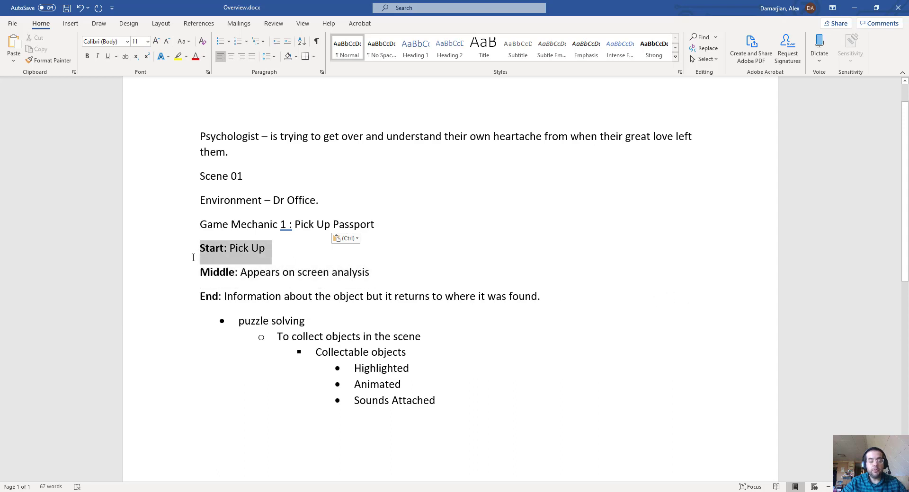
{"action": "left_click", "coordinate": [209, 273]}
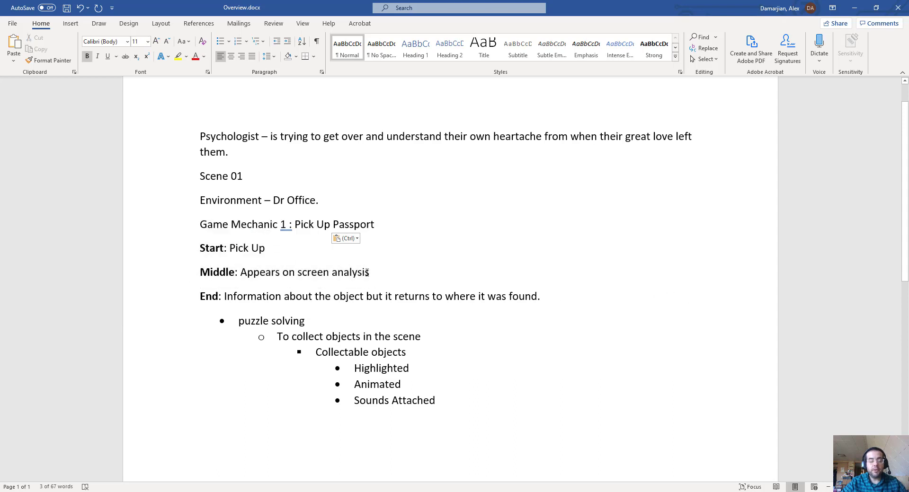
{"action": "left_click_drag", "start_coordinate": [367, 273], "coordinate": [211, 283]}
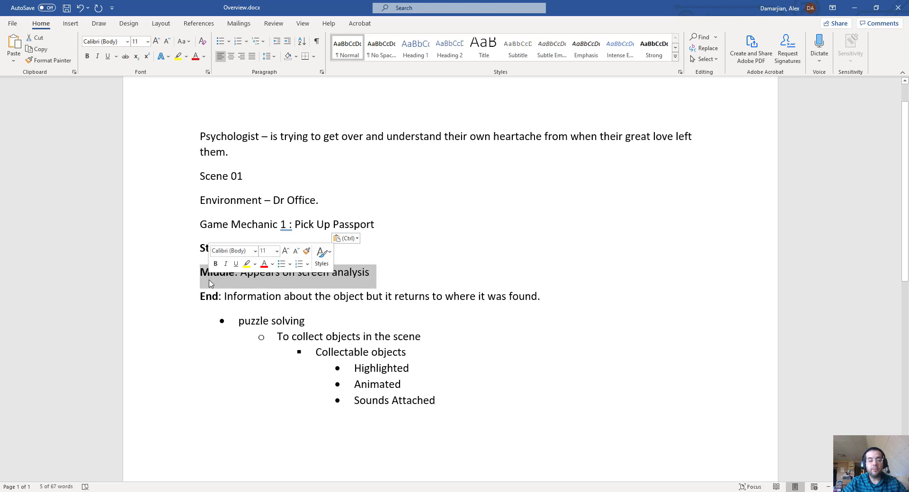
{"action": "left_click", "coordinate": [515, 299]}
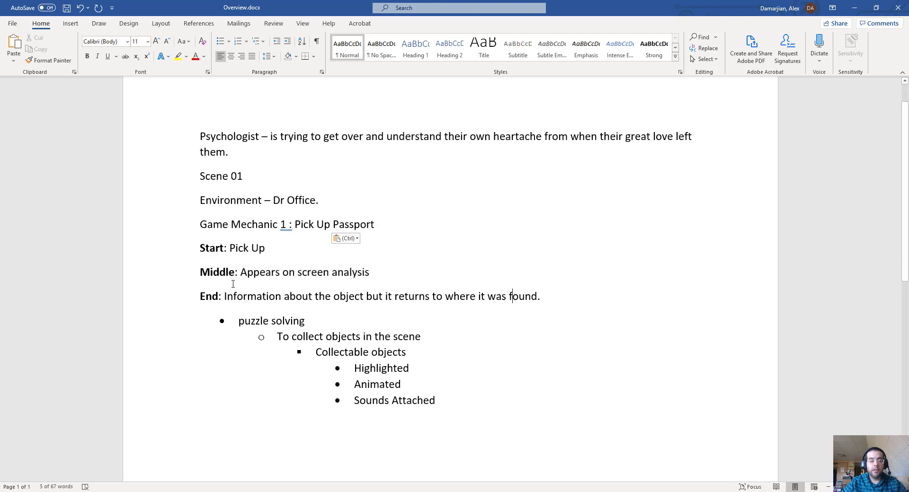
{"action": "left_click_drag", "start_coordinate": [202, 296], "coordinate": [546, 303]}
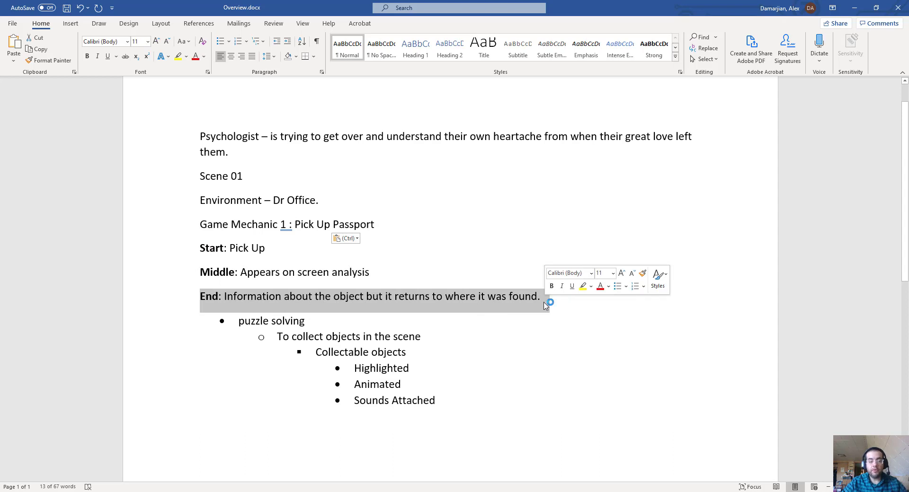
{"action": "left_click", "coordinate": [232, 298]}
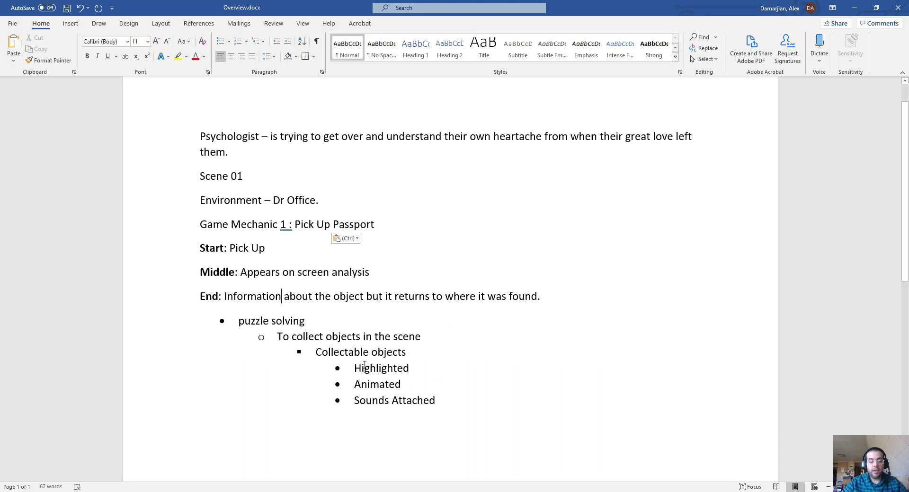
Step: Review the Highlighted, Animated and Sounds Attached bullets for collectable objects and the Pick Up Passport title
{"action": "left_click_drag", "start_coordinate": [362, 369], "coordinate": [411, 368]}
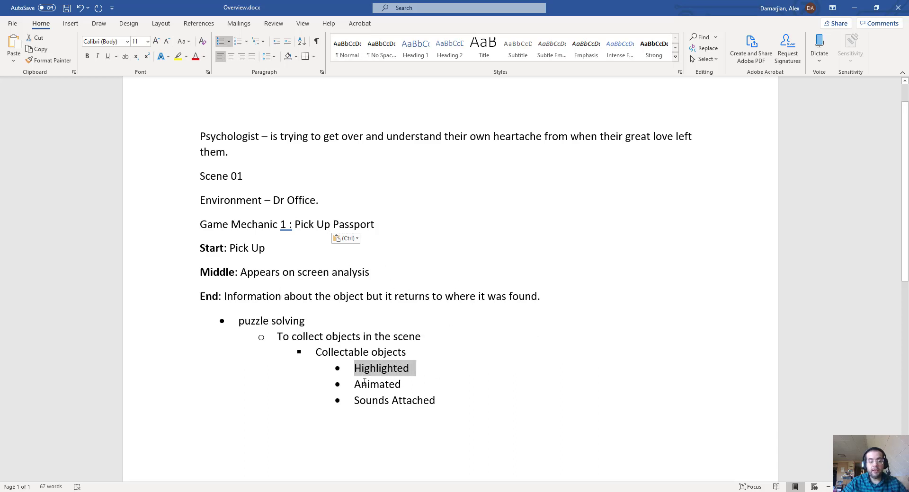
{"action": "left_click_drag", "start_coordinate": [361, 384], "coordinate": [403, 384]}
{"action": "left_click_drag", "start_coordinate": [356, 406], "coordinate": [441, 411]}
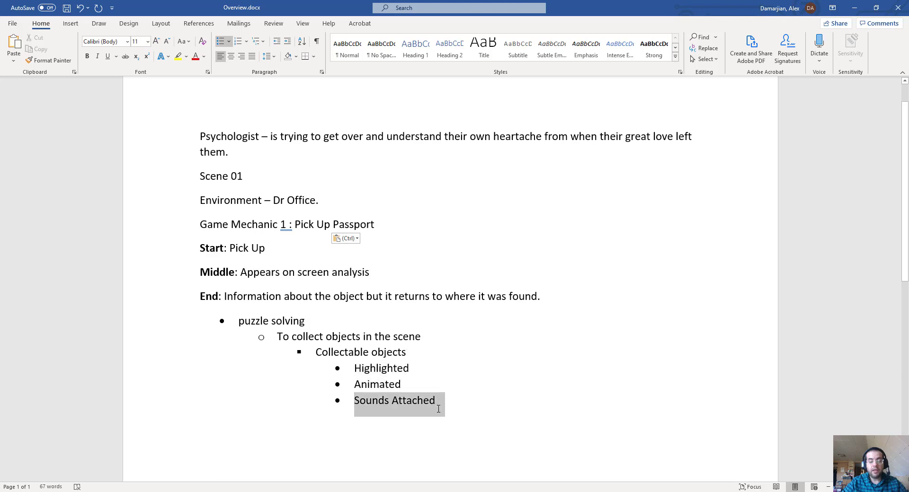
{"action": "double_click", "coordinate": [299, 225]}
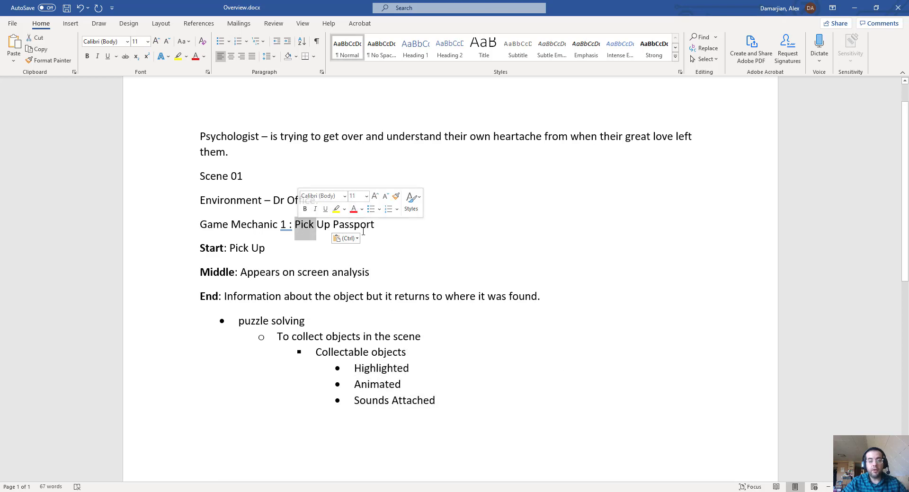
{"action": "left_click_drag", "start_coordinate": [388, 228], "coordinate": [335, 226]}
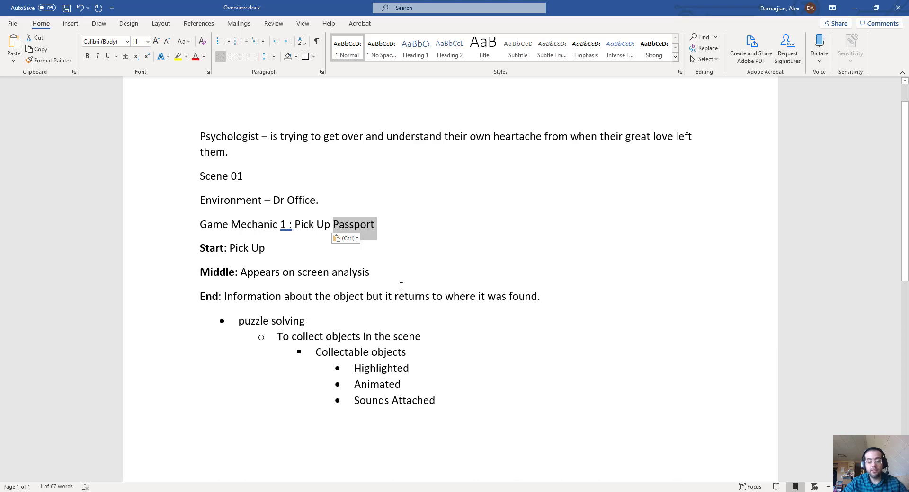
Step: Switch to the Unity TestBed project, move the floating ProBuilder window over the Inspector area and maximize the editor
{"action": "key", "text": "alt+Tab"}
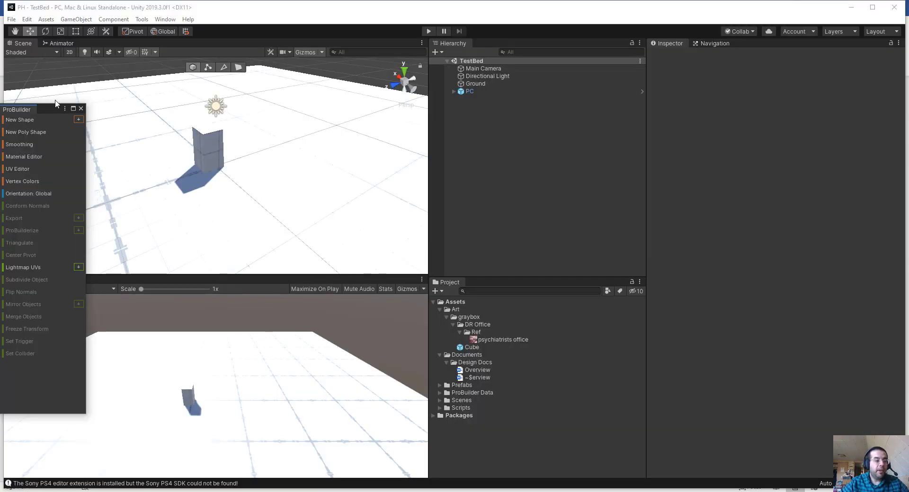
{"action": "left_click_drag", "start_coordinate": [52, 108], "coordinate": [714, 160]}
{"action": "left_click", "coordinate": [878, 8]}
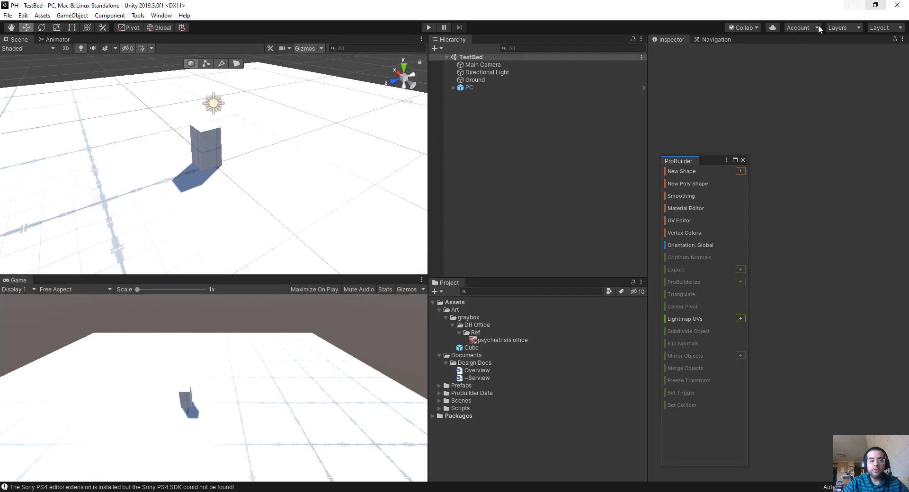
Step: Open the psychiatrists office reference image, examine the room's layout and furniture, and return to the Unity scene
{"action": "left_click_drag", "start_coordinate": [270, 148], "coordinate": [318, 121], "text": "alt"}
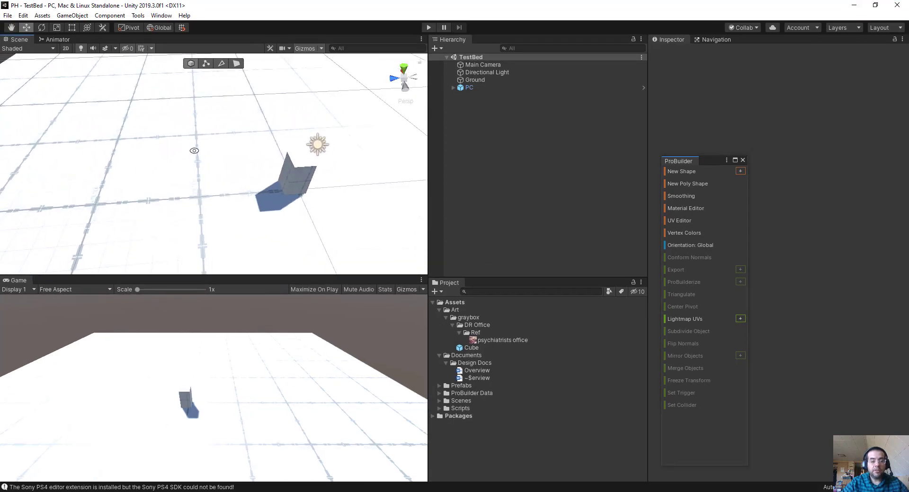
{"action": "left_click_drag", "start_coordinate": [194, 151], "coordinate": [224, 163], "text": "alt"}
{"action": "left_click_drag", "start_coordinate": [282, 159], "coordinate": [266, 124], "text": "alt"}
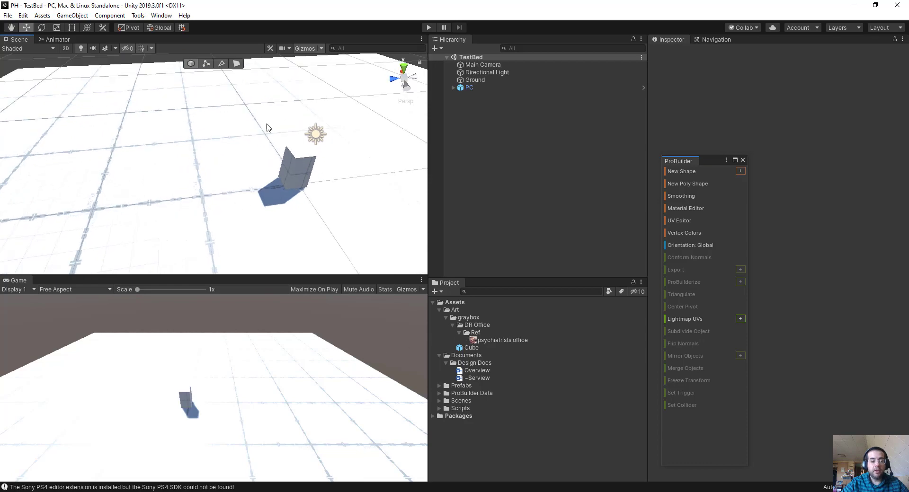
{"action": "double_click", "coordinate": [500, 339]}
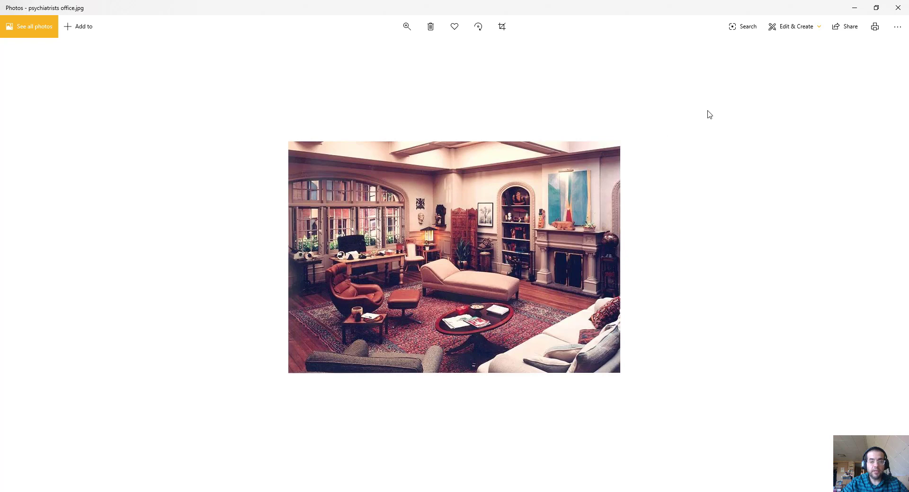
{"action": "left_click", "coordinate": [854, 8]}
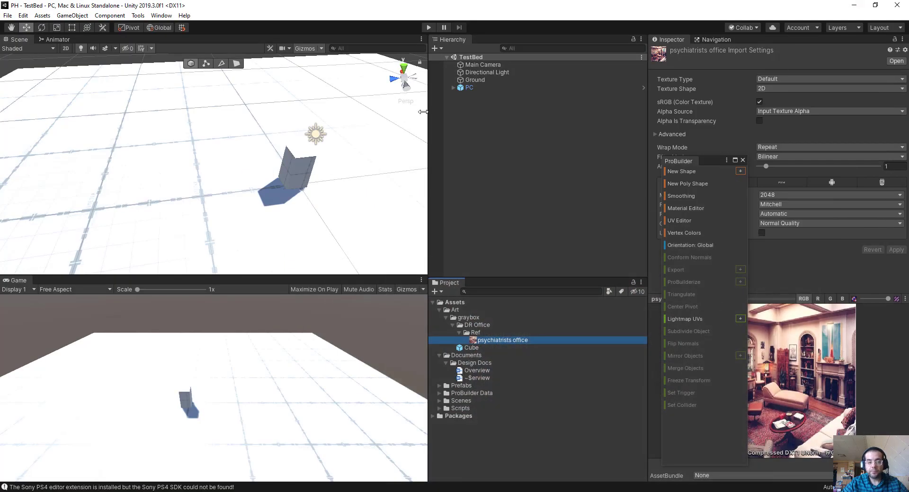
Step: Build a new ProBuilder cube with size 1 × 1 × 1 in the scene and close the Shape Tool
{"action": "left_click", "coordinate": [739, 171]}
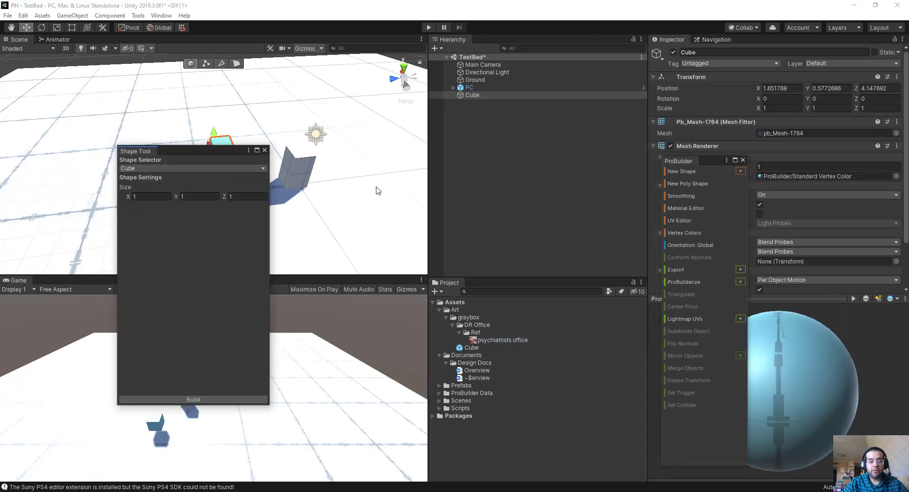
{"action": "left_click", "coordinate": [193, 400]}
{"action": "left_click_drag", "start_coordinate": [222, 152], "coordinate": [254, 275]}
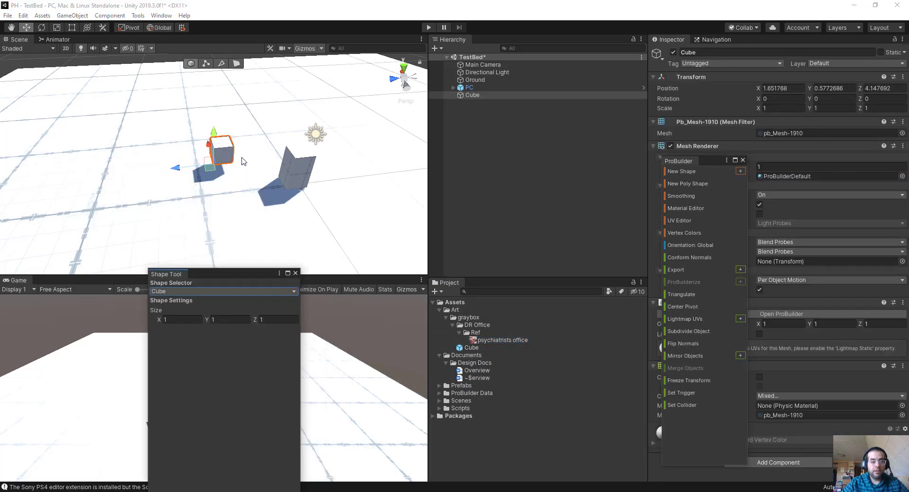
{"action": "left_click_drag", "start_coordinate": [194, 158], "coordinate": [362, 133], "text": "alt"}
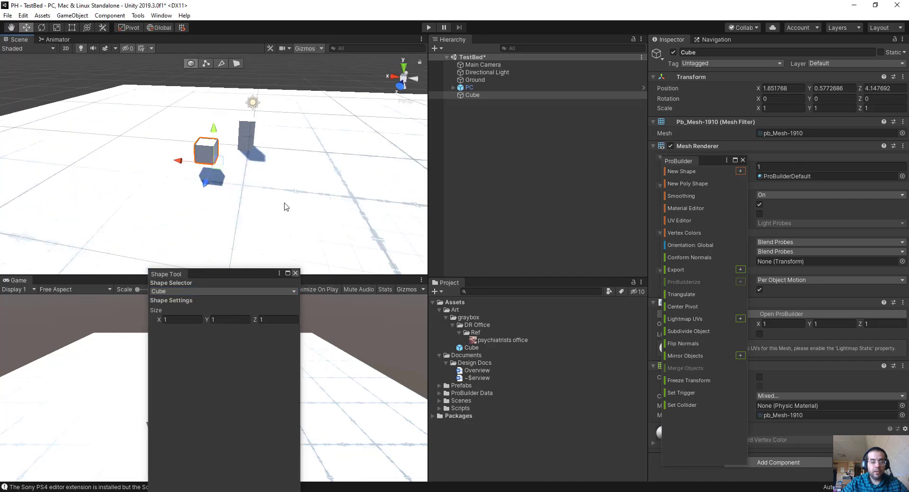
{"action": "left_click", "coordinate": [296, 274]}
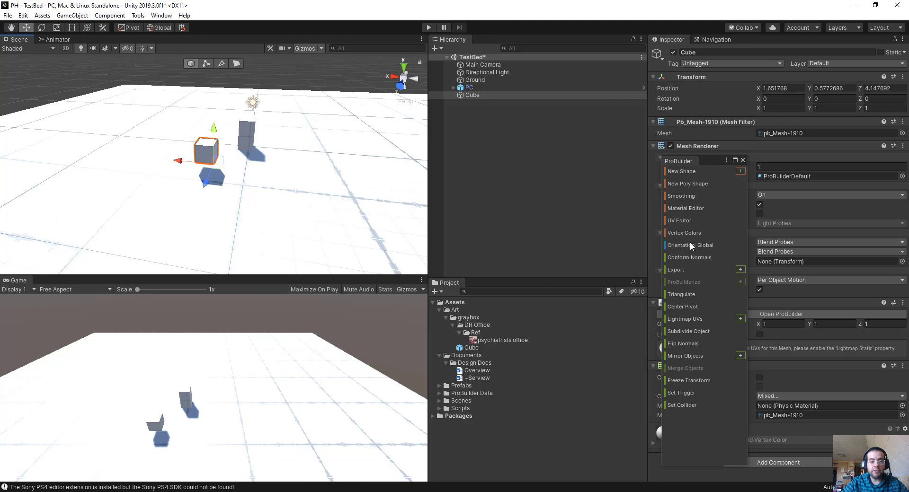
Step: Move the ProBuilder window clear of the Inspector and reposition the new cube at about X 6.93, Y 0.53, Z 3.65
{"action": "left_click_drag", "start_coordinate": [715, 160], "coordinate": [591, 95]}
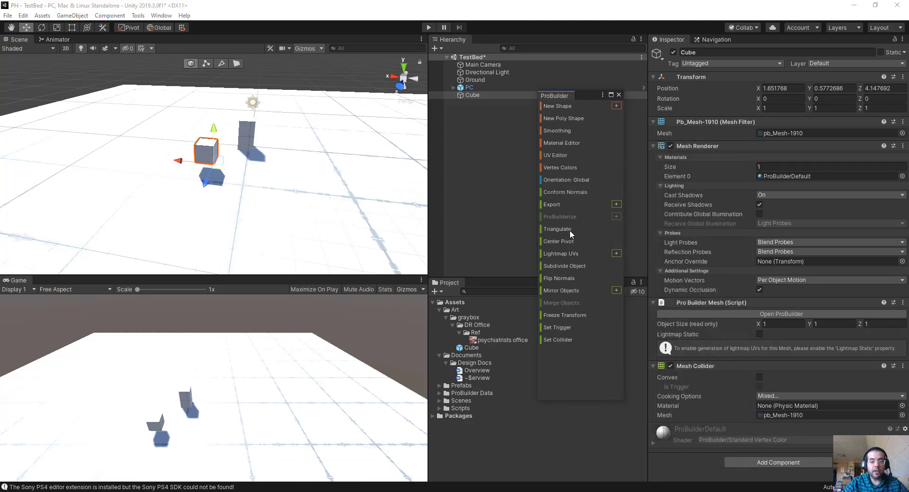
{"action": "mouse_move", "coordinate": [213, 129]}
{"action": "left_mouse_down"}
{"action": "mouse_move", "coordinate": [124, 111]}
{"action": "mouse_move", "coordinate": [125, 124]}
{"action": "mouse_move", "coordinate": [90, 108]}
{"action": "mouse_move", "coordinate": [217, 128]}
{"action": "left_mouse_up"}
{"action": "key", "text": "f"}
{"action": "scroll", "coordinate": [148, 144], "scroll_direction": "down", "scroll_amount": 7, "text": "alt"}
{"action": "scroll", "coordinate": [284, 133], "scroll_direction": "down", "scroll_amount": 5, "text": "alt"}
{"action": "left_click_drag", "start_coordinate": [284, 132], "coordinate": [308, 145], "text": "alt"}
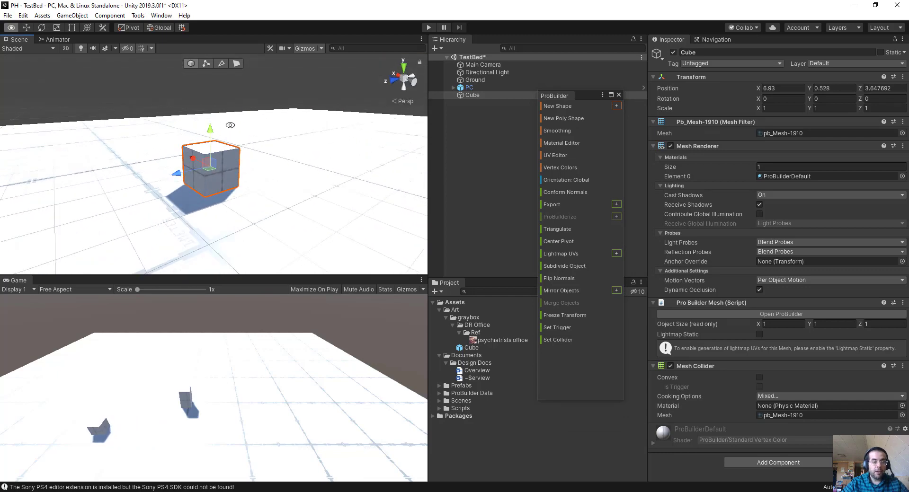
Step: Move the new cube's faces in face selection mode to stretch it into a block about 1 × 1.22 × 3.46
{"action": "left_click", "coordinate": [236, 63]}
{"action": "left_click", "coordinate": [207, 166]}
{"action": "left_click_drag", "start_coordinate": [162, 178], "coordinate": [175, 163]}
{"action": "left_click", "coordinate": [239, 178]}
{"action": "left_click", "coordinate": [175, 164]}
{"action": "left_click_drag", "start_coordinate": [212, 110], "coordinate": [303, 178]}
Step: Return to object selection and place the PC's cube beside the long block at X 8.47, Y -0.06, Z 3.32 to compare their sizes
{"action": "left_click", "coordinate": [191, 63]}
{"action": "left_click", "coordinate": [382, 191]}
{"action": "left_click", "coordinate": [303, 178]}
{"action": "left_click", "coordinate": [230, 157]}
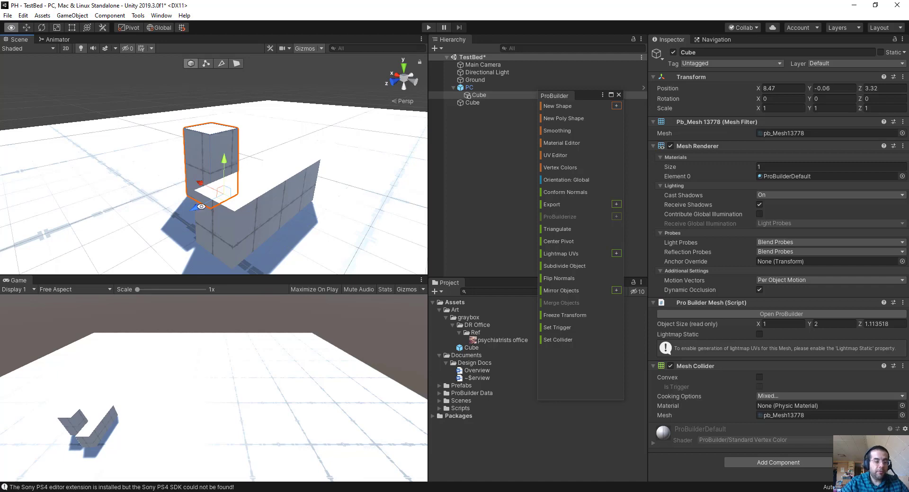
{"action": "left_click_drag", "start_coordinate": [223, 154], "coordinate": [246, 142], "text": "alt"}
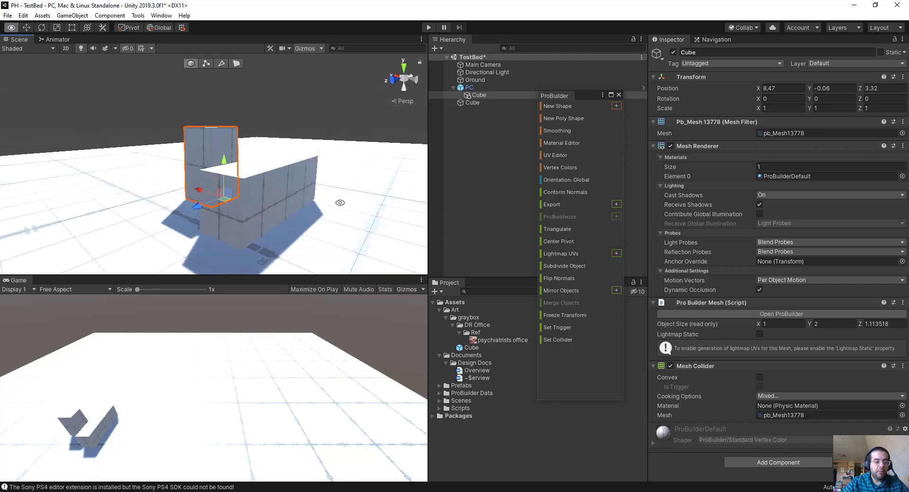
{"action": "left_click_drag", "start_coordinate": [340, 202], "coordinate": [171, 231], "text": "alt"}
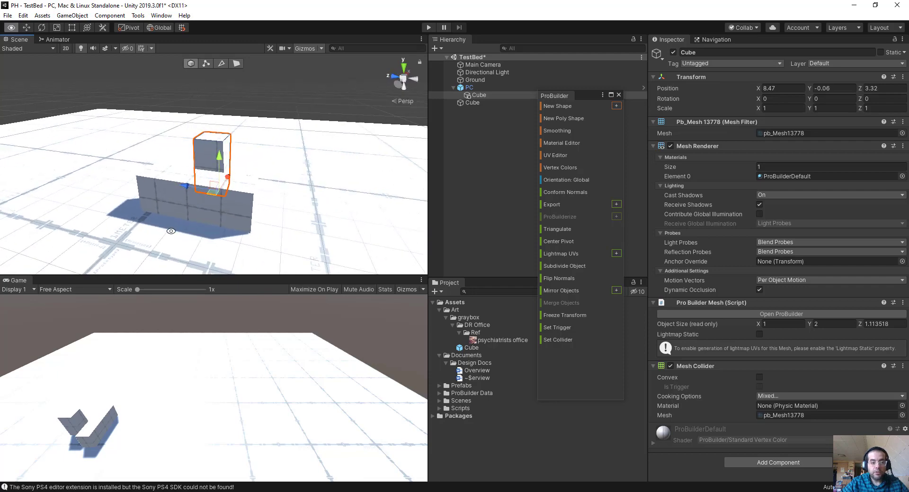
{"action": "left_click", "coordinate": [214, 198]}
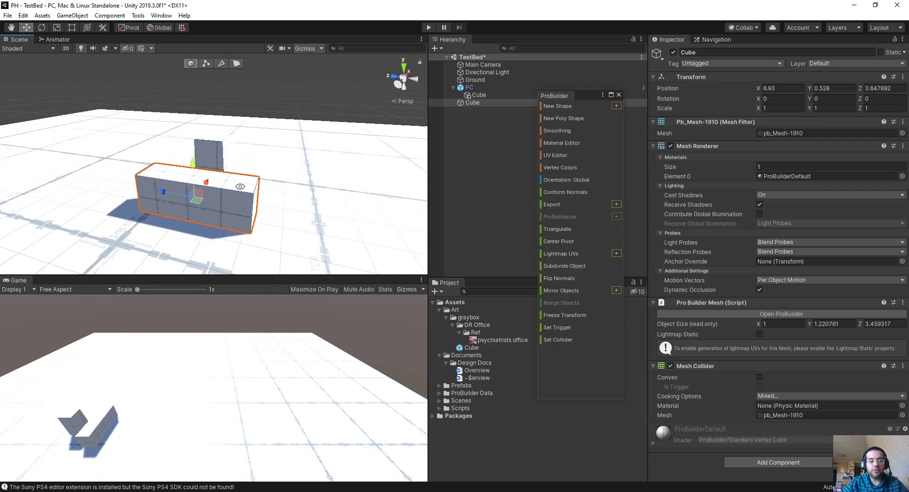
{"action": "left_click_drag", "start_coordinate": [240, 186], "coordinate": [262, 166], "text": "alt"}
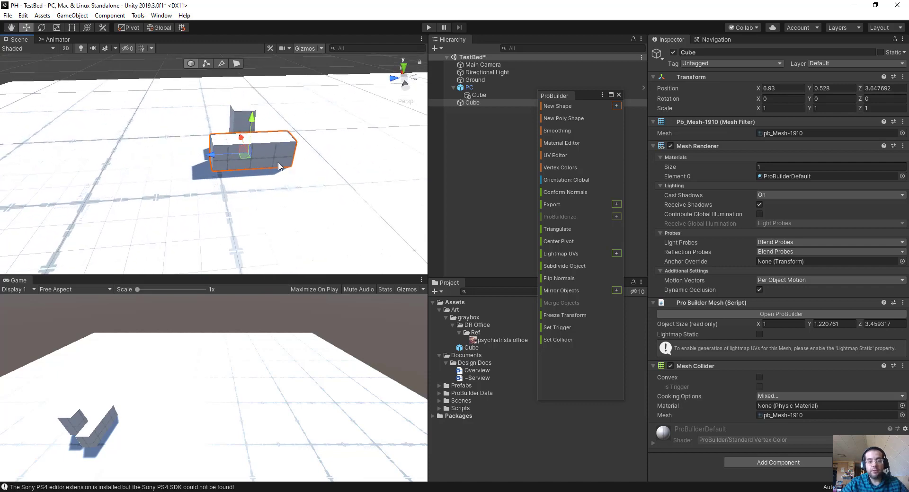
{"action": "left_click_drag", "start_coordinate": [278, 167], "coordinate": [264, 184], "text": "alt"}
{"action": "left_click", "coordinate": [264, 185]}
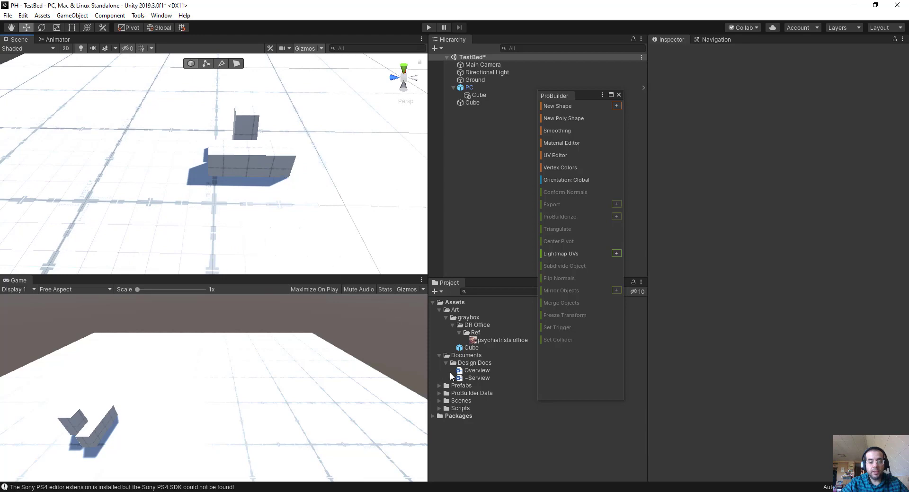
Step: Reopen the psychiatrists office reference image and launch PureRef over it
{"action": "double_click", "coordinate": [478, 338]}
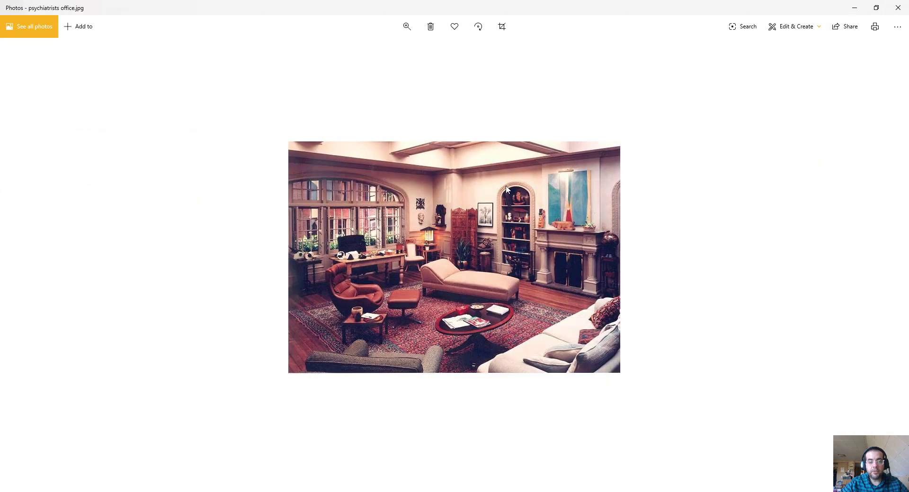
{"action": "key", "text": "super"}
{"action": "type", "text": "pure"}
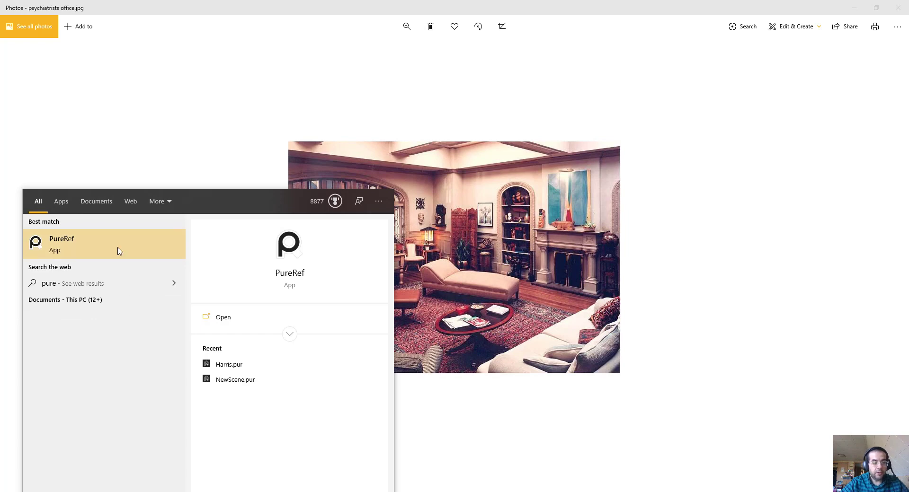
{"action": "left_click", "coordinate": [118, 251]}
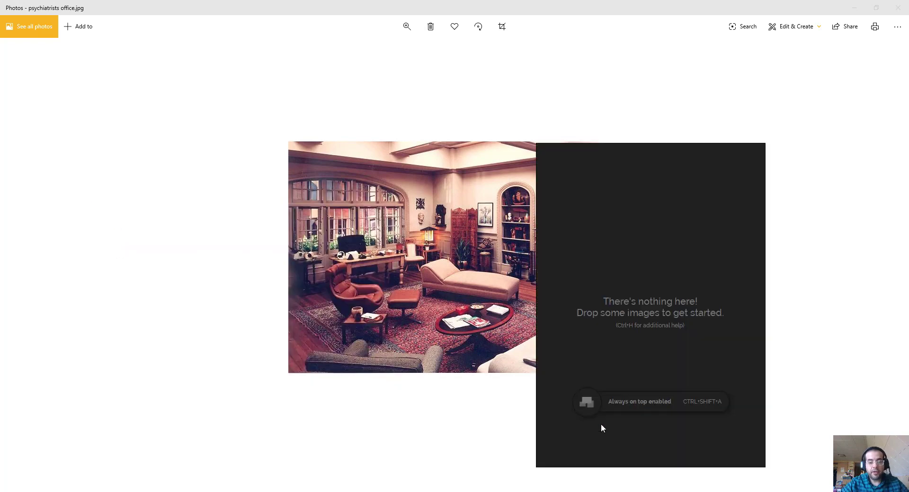
Step: Move the PureRef window clear of the reference image and check its window mode options
{"action": "left_click_drag", "start_coordinate": [451, 155], "coordinate": [118, 159]}
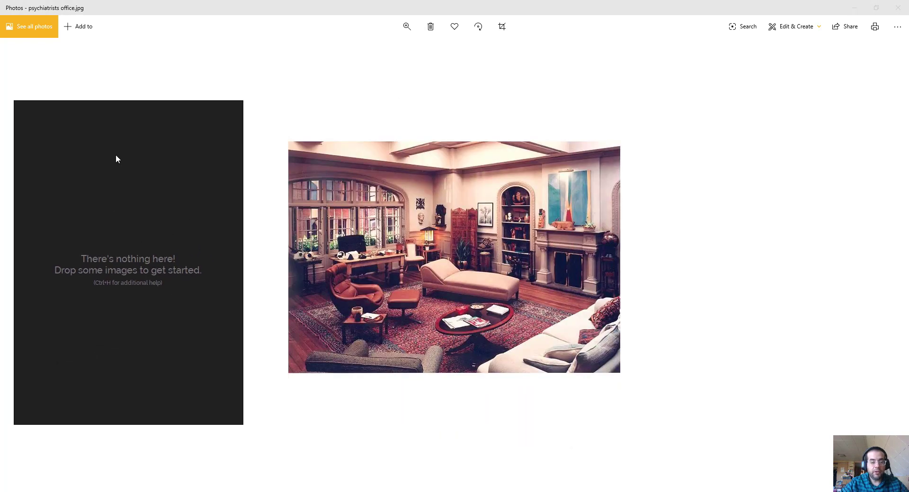
{"action": "right_click", "coordinate": [139, 211]}
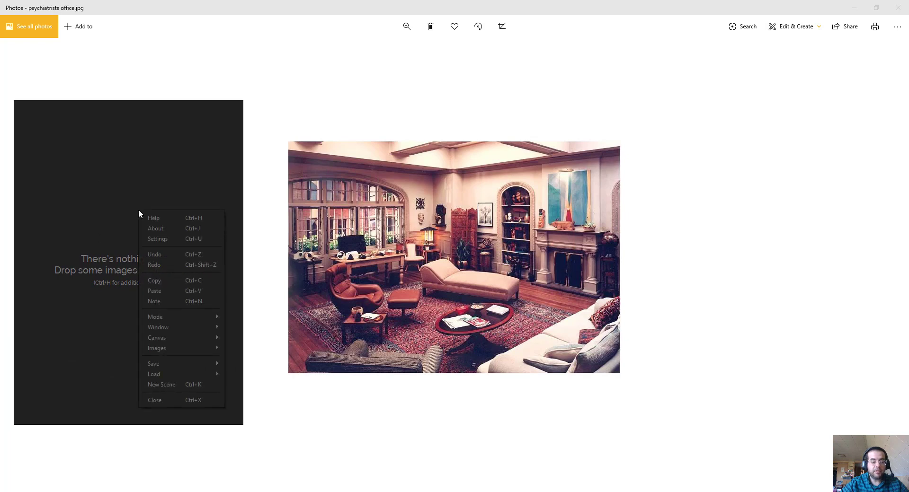
{"action": "mouse_move", "coordinate": [200, 316]}
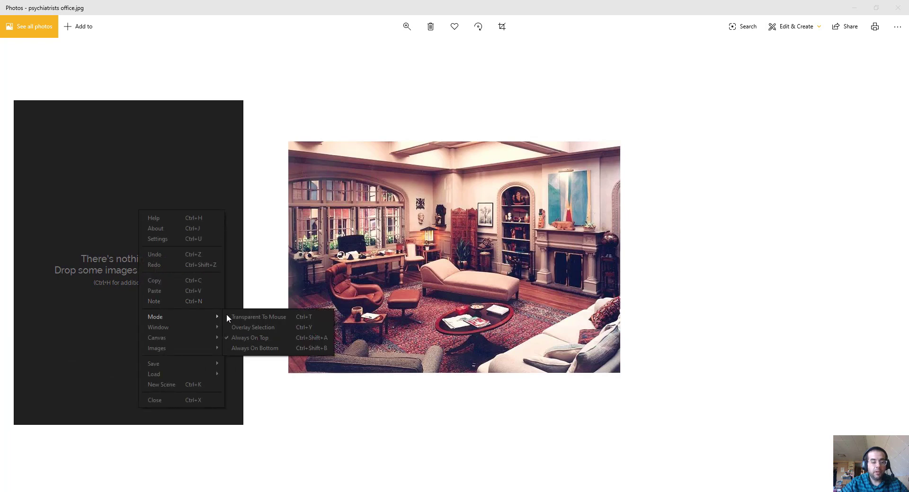
{"action": "left_click", "coordinate": [215, 186]}
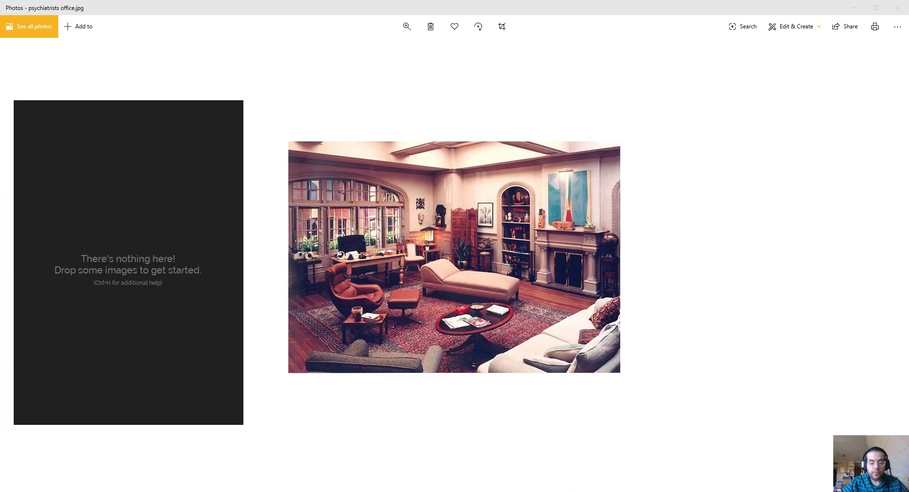
Step: Switch to Unity, reveal the psychiatrists office image in its folder, and load psychiatrists office.jpg into PureRef
{"action": "mouse_move", "coordinate": [435, 491]}
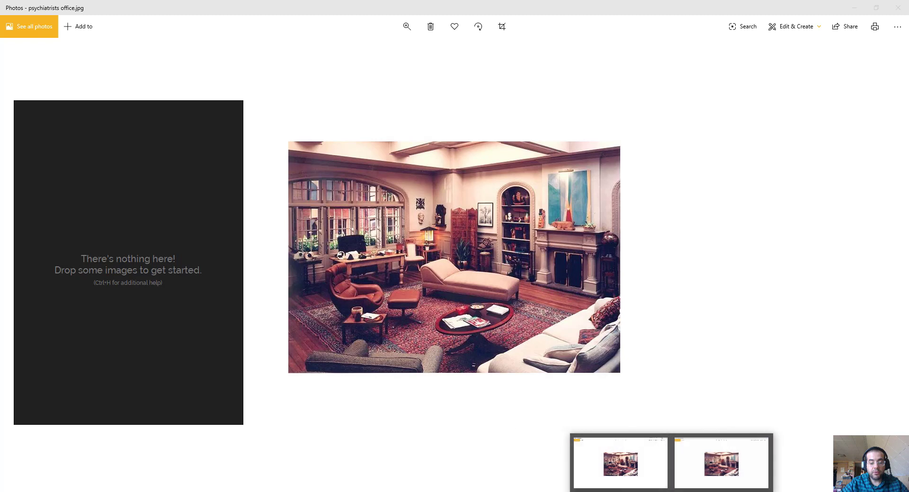
{"action": "left_click", "coordinate": [682, 491]}
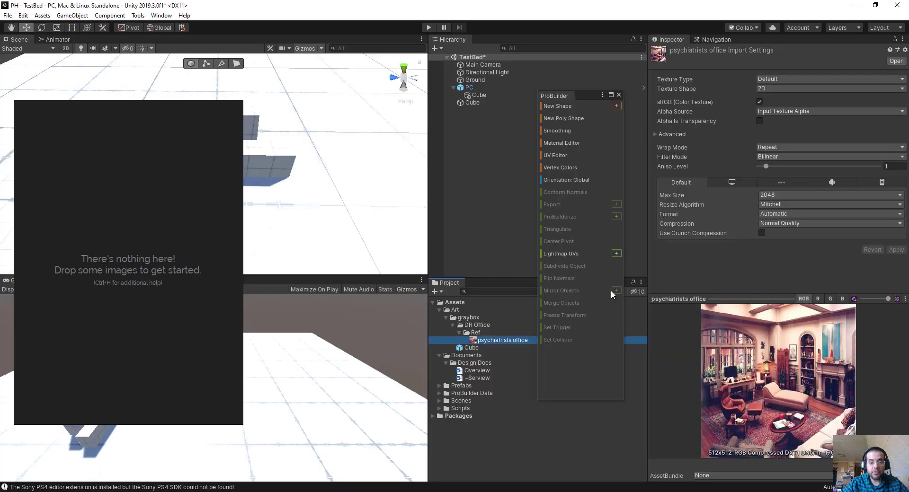
{"action": "right_click", "coordinate": [498, 342]}
{"action": "left_click", "coordinate": [563, 115]}
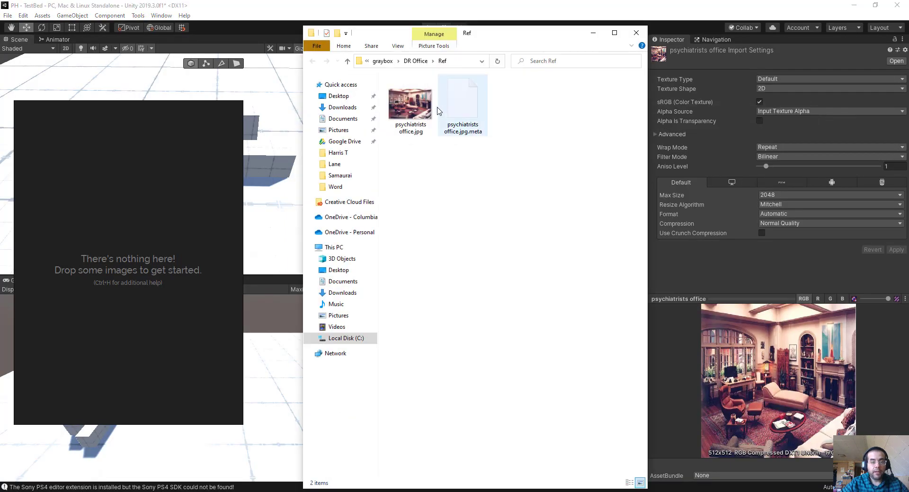
{"action": "left_click_drag", "start_coordinate": [411, 104], "coordinate": [95, 227]}
Step: Reposition PureRef, zoom the reference image out until most of the room shows, and close the folder window
{"action": "left_click_drag", "start_coordinate": [85, 273], "coordinate": [216, 277]}
{"action": "scroll", "coordinate": [146, 277], "scroll_direction": "up", "scroll_amount": 2}
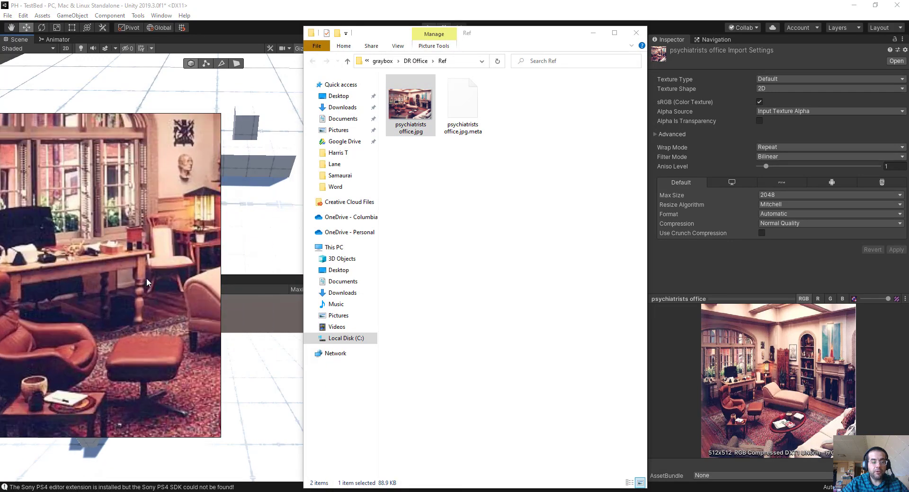
{"action": "scroll", "coordinate": [146, 277], "scroll_direction": "down", "scroll_amount": 3}
{"action": "scroll", "coordinate": [146, 291], "scroll_direction": "up", "scroll_amount": 2}
{"action": "mouse_move", "coordinate": [134, 278]}
{"action": "left_mouse_down"}
{"action": "mouse_move", "coordinate": [146, 292]}
{"action": "mouse_move", "coordinate": [131, 268]}
{"action": "left_mouse_up"}
{"action": "scroll", "coordinate": [146, 291], "scroll_direction": "down", "scroll_amount": 2}
{"action": "left_click", "coordinate": [636, 33]}
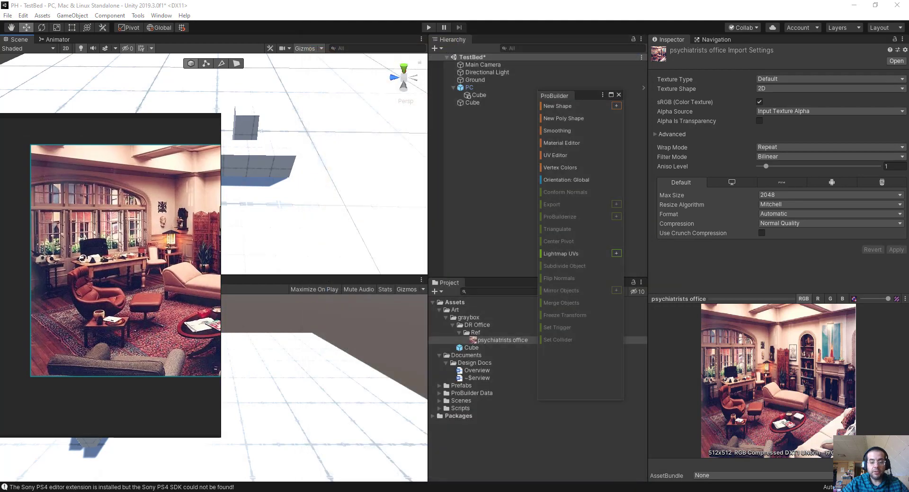
Step: Widen the Scene and Game views and place PureRef over the Inspector, with the room image filling its width
{"action": "left_click", "coordinate": [898, 7]}
{"action": "left_click_drag", "start_coordinate": [429, 119], "coordinate": [535, 119]}
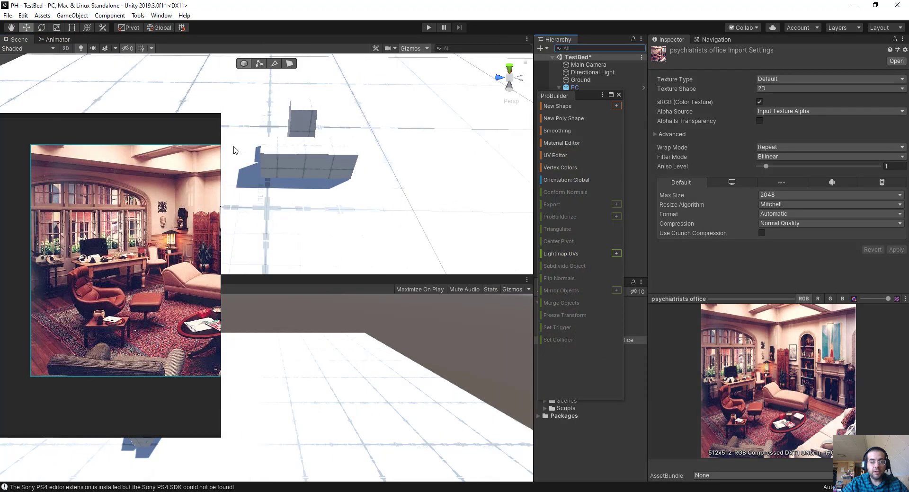
{"action": "left_click_drag", "start_coordinate": [123, 134], "coordinate": [761, 157]}
{"action": "scroll", "coordinate": [733, 285], "scroll_direction": "down", "scroll_amount": 3}
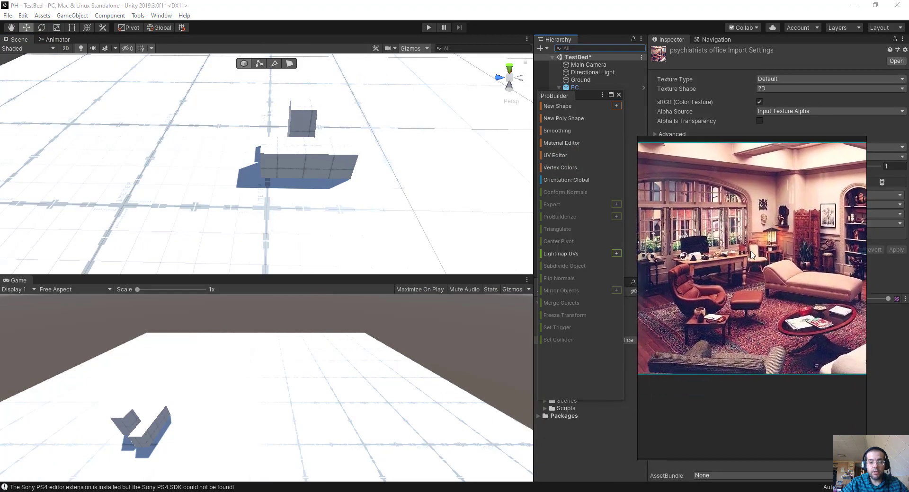
{"action": "middle_click_drag", "start_coordinate": [724, 282], "coordinate": [724, 282]}
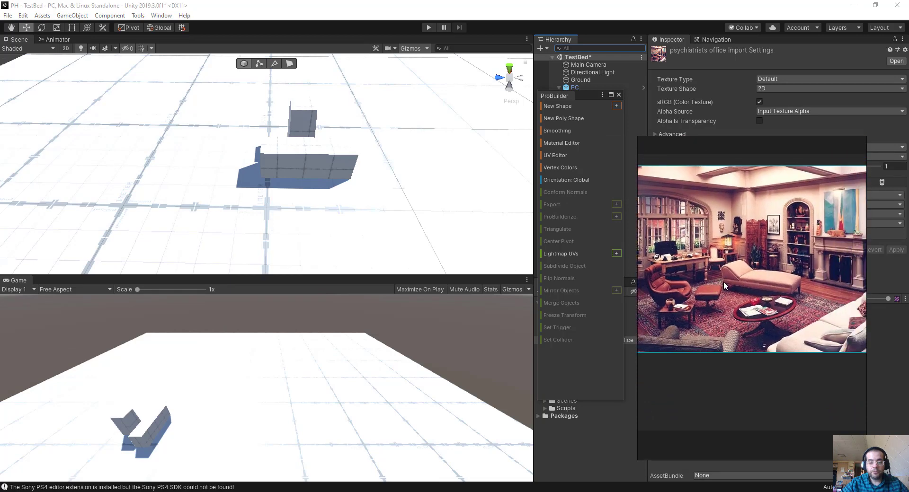
Step: Duplicate the long block and move the copy along X to 2.17
{"action": "left_click_drag", "start_coordinate": [294, 180], "coordinate": [233, 181], "text": "alt"}
{"action": "left_click", "coordinate": [307, 166]}
{"action": "key", "text": "ctrl+d"}
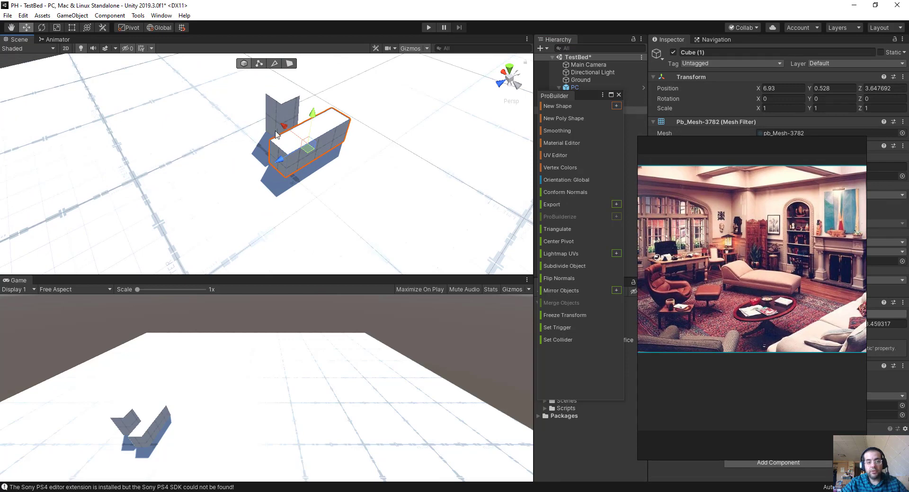
{"action": "left_click_drag", "start_coordinate": [281, 126], "coordinate": [255, 113]}
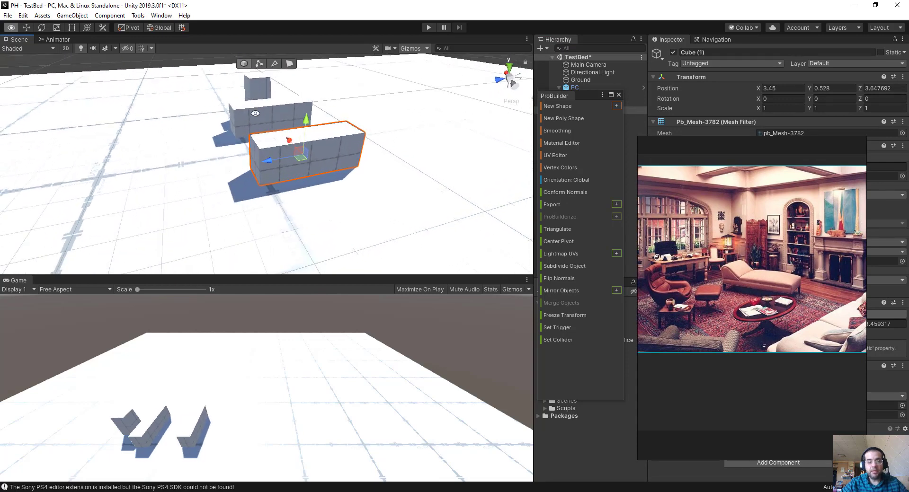
{"action": "left_click_drag", "start_coordinate": [288, 142], "coordinate": [289, 122]}
Step: Reshape the copied block in face selection mode so it runs lengthwise along X, and return to object selection
{"action": "left_click", "coordinate": [290, 68]}
{"action": "left_click_drag", "start_coordinate": [219, 156], "coordinate": [318, 161], "text": "alt"}
{"action": "left_click", "coordinate": [232, 165]}
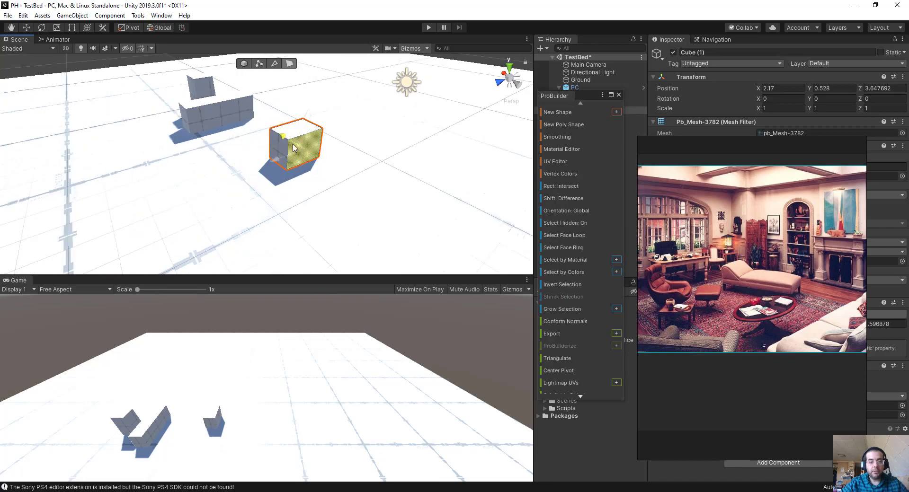
{"action": "left_click_drag", "start_coordinate": [273, 142], "coordinate": [333, 167]}
{"action": "left_click", "coordinate": [244, 63]}
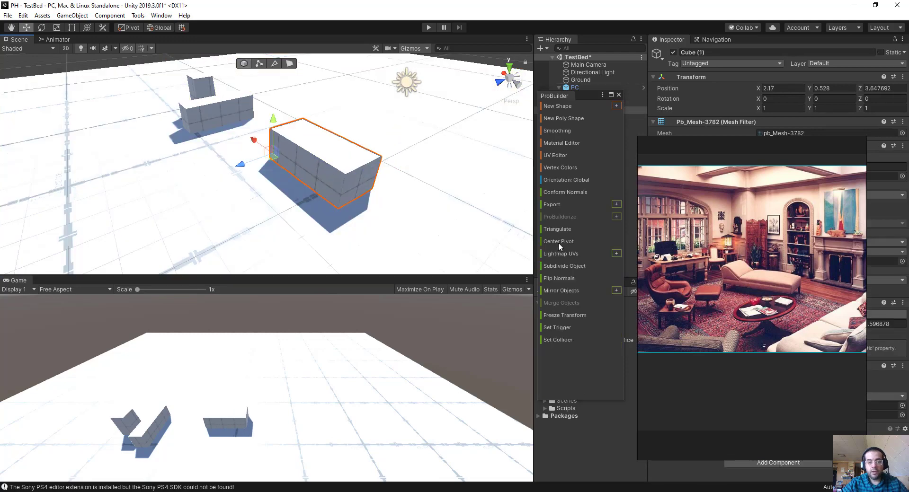
Step: Center the reshaped block's pivot, rotate it to Y -23.45, and move it to about X 1.75, Z 0.3
{"action": "left_click", "coordinate": [559, 242]}
{"action": "key", "text": "e"}
{"action": "left_click_drag", "start_coordinate": [314, 184], "coordinate": [348, 187]}
{"action": "key", "text": "w"}
{"action": "left_click_drag", "start_coordinate": [295, 174], "coordinate": [290, 208]}
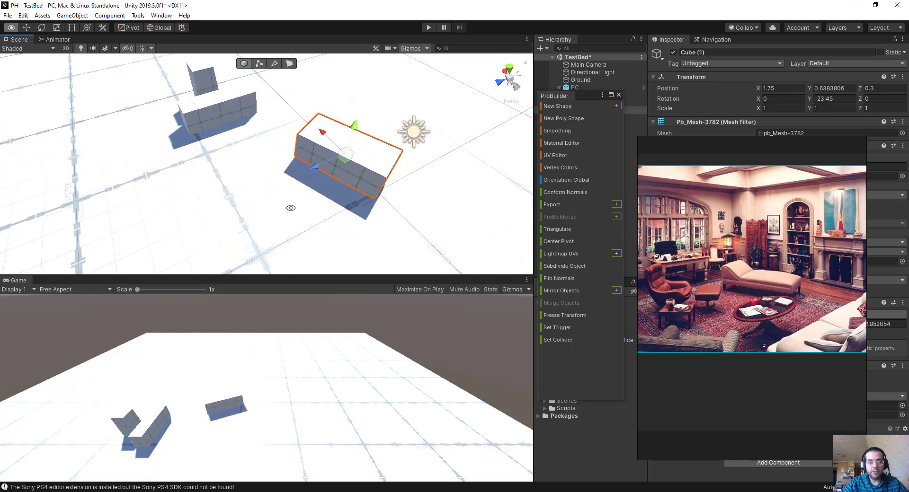
Step: Duplicate the original long block again and place the copy at X 1.63, Z 5.69
{"action": "left_click", "coordinate": [217, 105]}
{"action": "key", "text": "ctrl+d"}
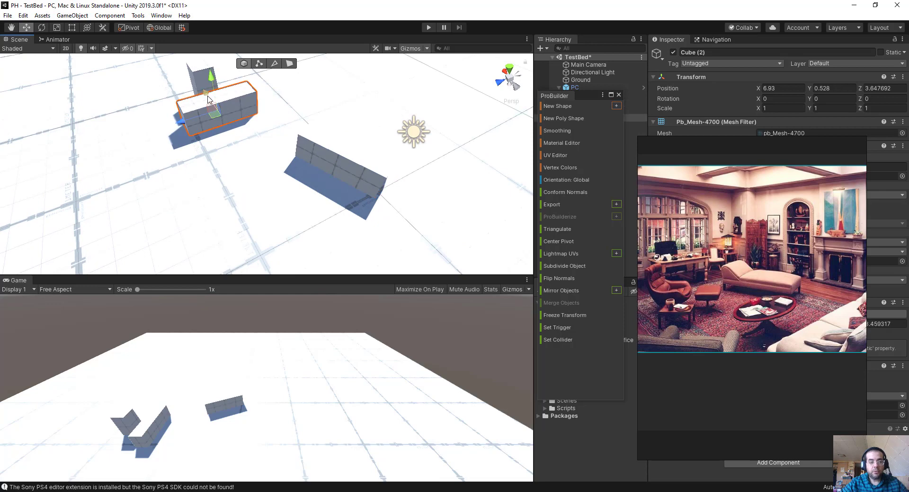
{"action": "left_click_drag", "start_coordinate": [218, 105], "coordinate": [186, 211]}
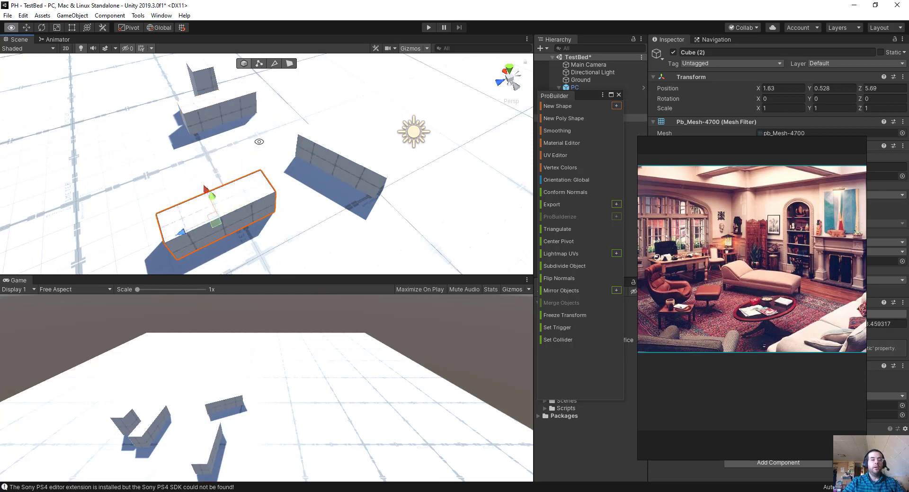
Step: Shorten the second copy into a compact, armchair-sized block by moving its end faces, and return to object selection
{"action": "left_click_drag", "start_coordinate": [280, 114], "coordinate": [296, 71], "text": "alt"}
{"action": "left_click", "coordinate": [290, 64]}
{"action": "left_click", "coordinate": [240, 164]}
{"action": "left_click_drag", "start_coordinate": [189, 254], "coordinate": [225, 191], "text": "alt"}
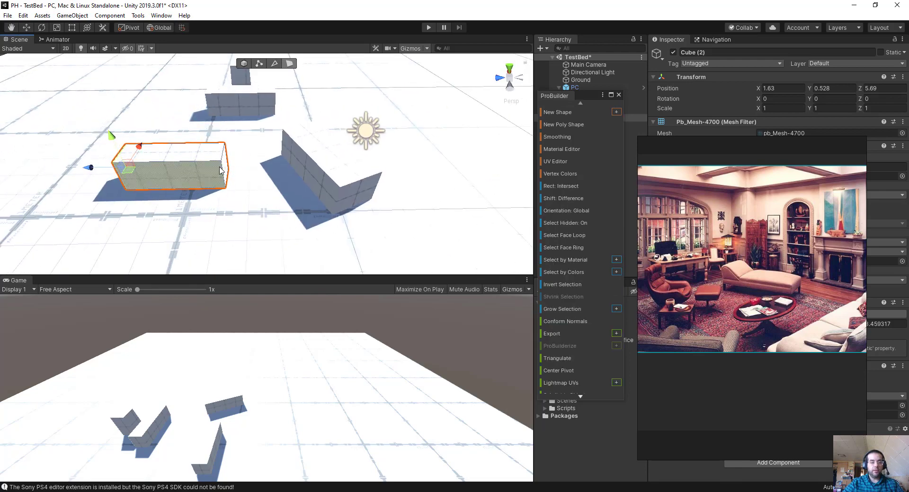
{"action": "left_click", "coordinate": [221, 169]}
{"action": "left_click", "coordinate": [226, 168]}
{"action": "left_click_drag", "start_coordinate": [190, 166], "coordinate": [171, 180]}
{"action": "left_click", "coordinate": [272, 171]}
{"action": "left_click", "coordinate": [246, 63]}
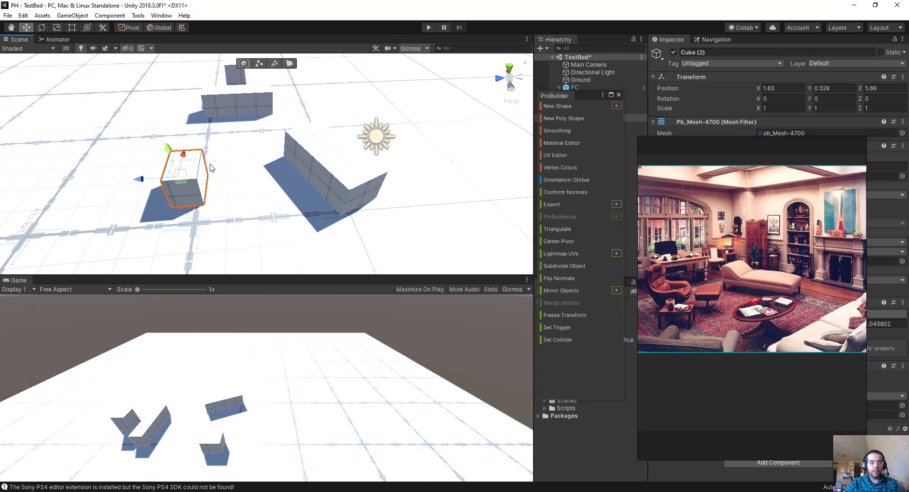
Step: Center the compact block's pivot and rotate it to Y 26.164
{"action": "left_click_drag", "start_coordinate": [239, 146], "coordinate": [327, 218], "text": "alt"}
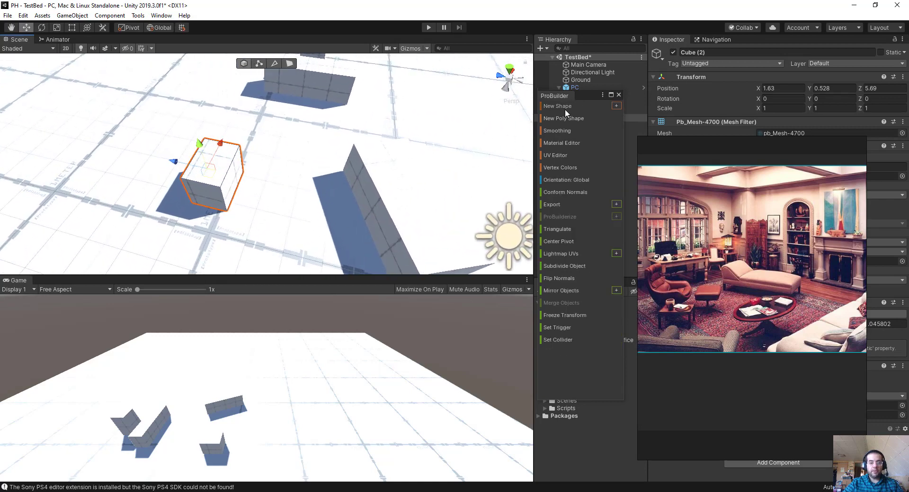
{"action": "left_click", "coordinate": [577, 240]}
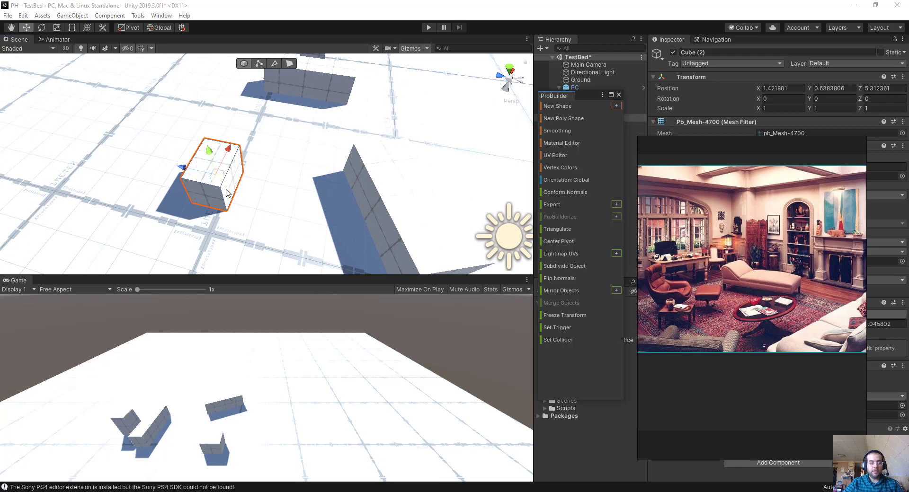
{"action": "key", "text": "e"}
{"action": "left_click_drag", "start_coordinate": [232, 206], "coordinate": [204, 206]}
{"action": "key", "text": "w"}
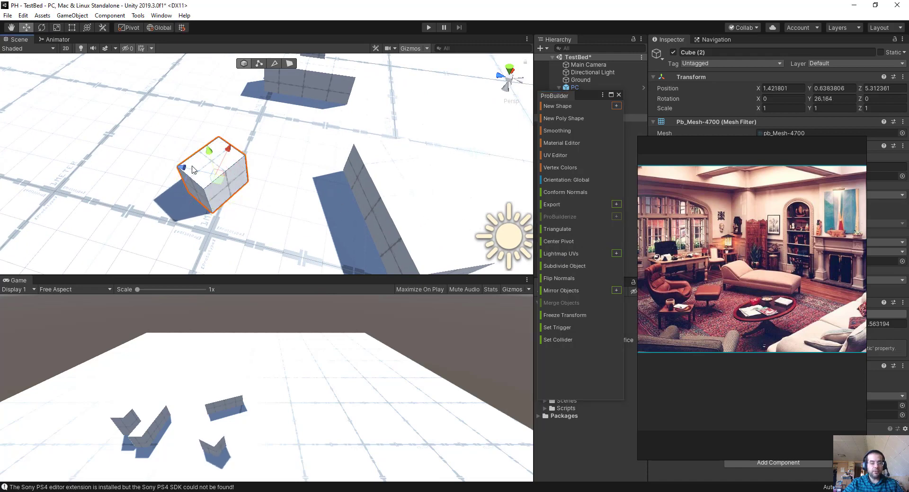
Step: Switch the handles to local orientation, shift the compact block, and move the angled long block to X 1.22, Z 0.18
{"action": "left_click_drag", "start_coordinate": [223, 90], "coordinate": [287, 161], "text": "alt"}
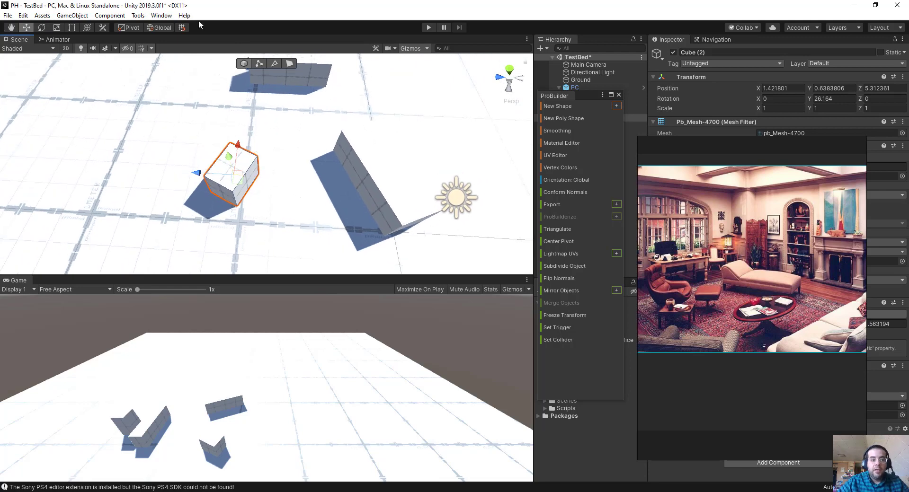
{"action": "left_click_drag", "start_coordinate": [204, 159], "coordinate": [184, 147]}
{"action": "left_click_drag", "start_coordinate": [190, 190], "coordinate": [299, 166], "text": "alt"}
{"action": "left_click", "coordinate": [380, 138]}
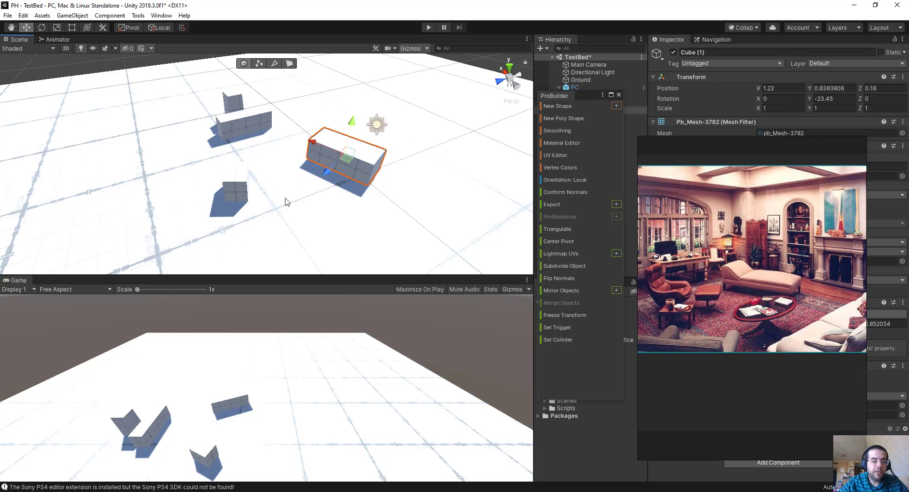
{"action": "left_click_drag", "start_coordinate": [302, 129], "coordinate": [303, 103], "text": "alt"}
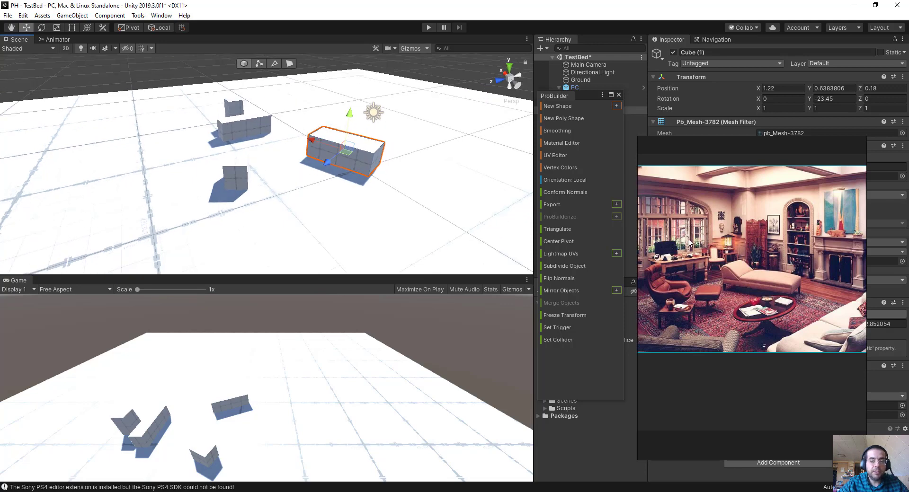
Step: Duplicate the compact block and place the copy at about X -1.718, Z 4.519
{"action": "left_click_drag", "start_coordinate": [399, 135], "coordinate": [327, 211], "text": "alt"}
{"action": "scroll", "coordinate": [400, 166], "scroll_direction": "up", "scroll_amount": 4}
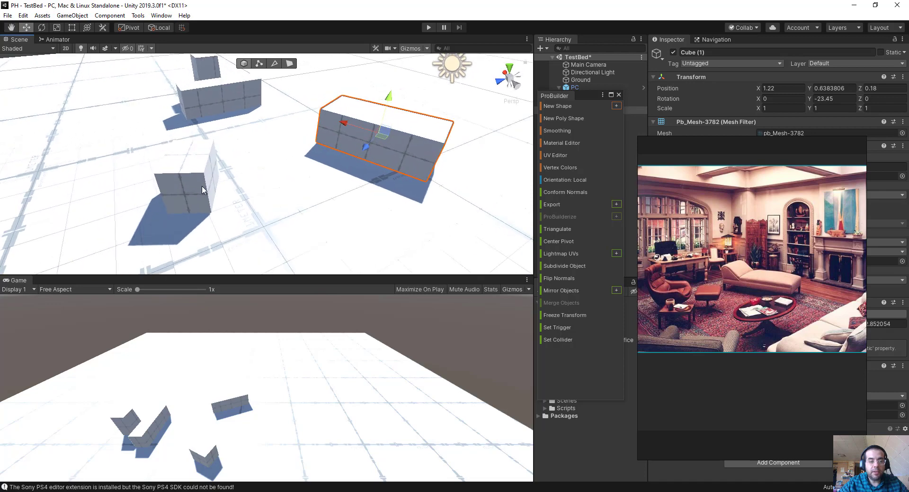
{"action": "left_click", "coordinate": [201, 185]}
{"action": "key", "text": "ctrl+d"}
{"action": "left_click_drag", "start_coordinate": [167, 180], "coordinate": [356, 179]}
{"action": "scroll", "coordinate": [303, 171], "scroll_direction": "down", "scroll_amount": 4}
{"action": "left_click_drag", "start_coordinate": [293, 170], "coordinate": [267, 169], "text": "alt"}
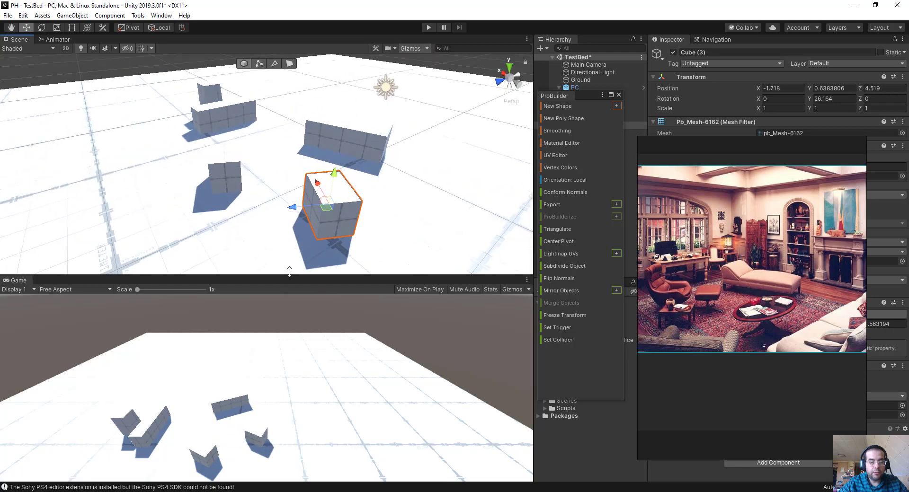
Step: Enlarge the Game view and lower the new copy's top face in face selection mode, returning to object selection
{"action": "left_click_drag", "start_coordinate": [290, 272], "coordinate": [289, 196]}
{"action": "left_click", "coordinate": [289, 63]}
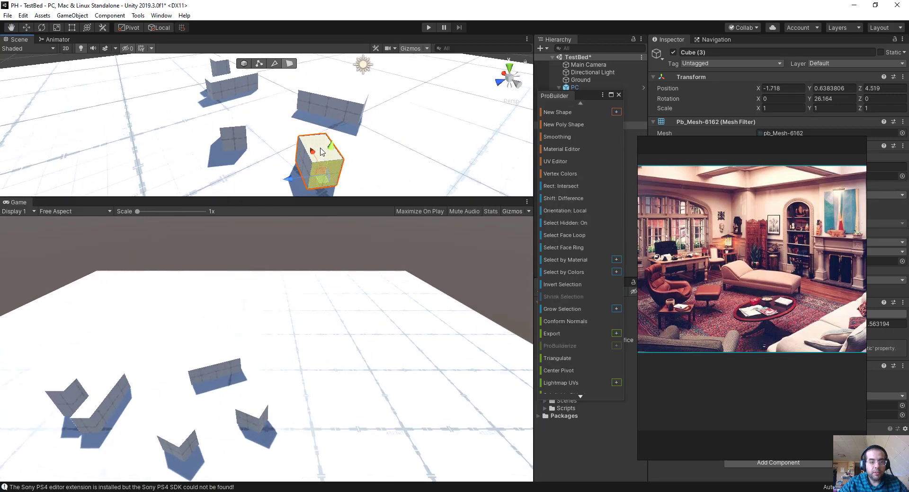
{"action": "left_click", "coordinate": [322, 151]}
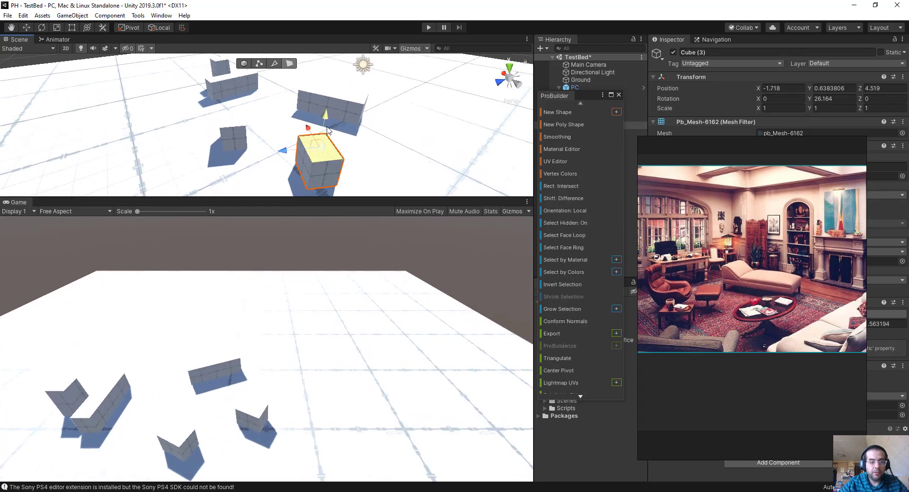
{"action": "left_click", "coordinate": [243, 63]}
Step: Set the Game view aspect to 16:9, and select the Main Camera with the ProBuilder window moved off the Hierarchy
{"action": "left_click", "coordinate": [61, 211]}
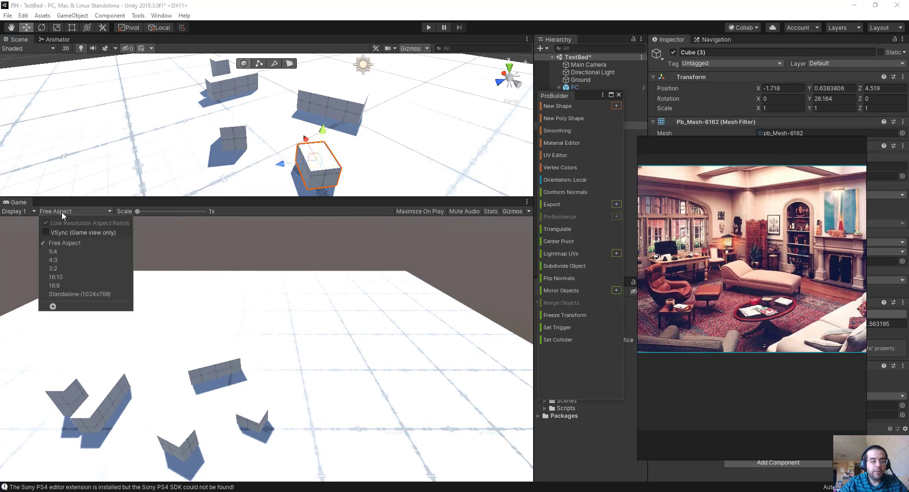
{"action": "left_click", "coordinate": [80, 285]}
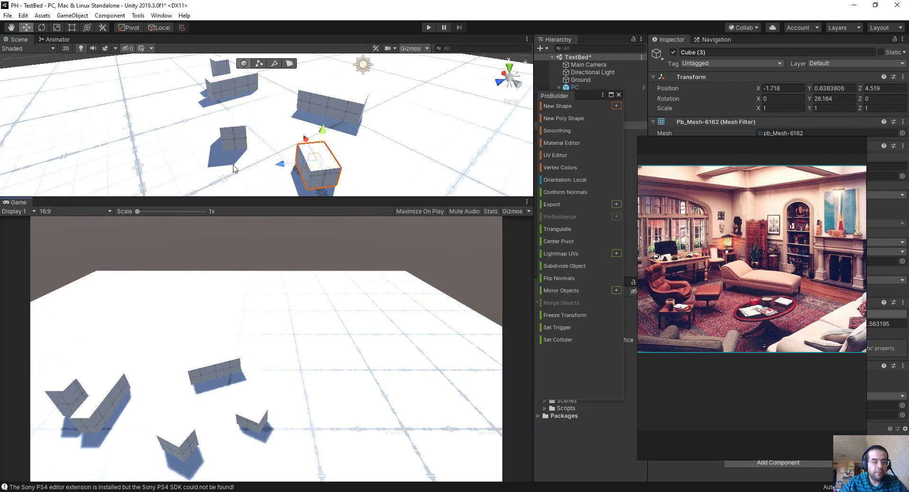
{"action": "left_click", "coordinate": [589, 65]}
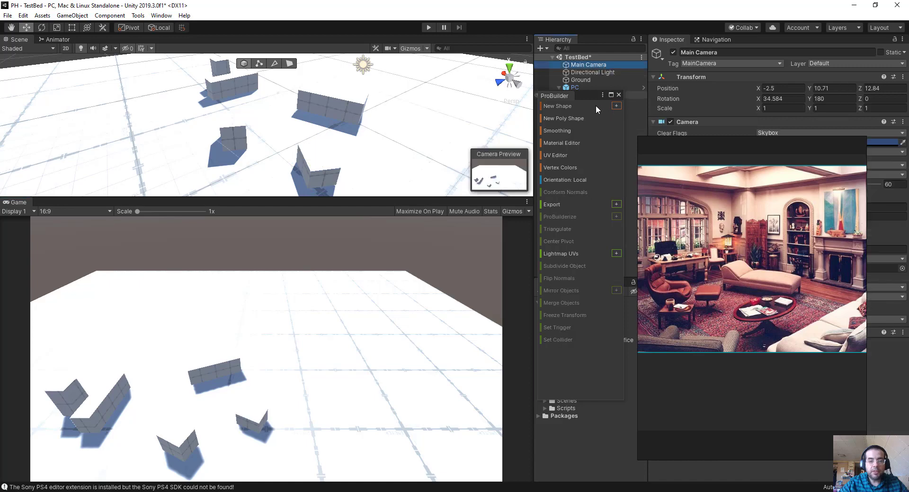
{"action": "left_click_drag", "start_coordinate": [578, 96], "coordinate": [569, 222]}
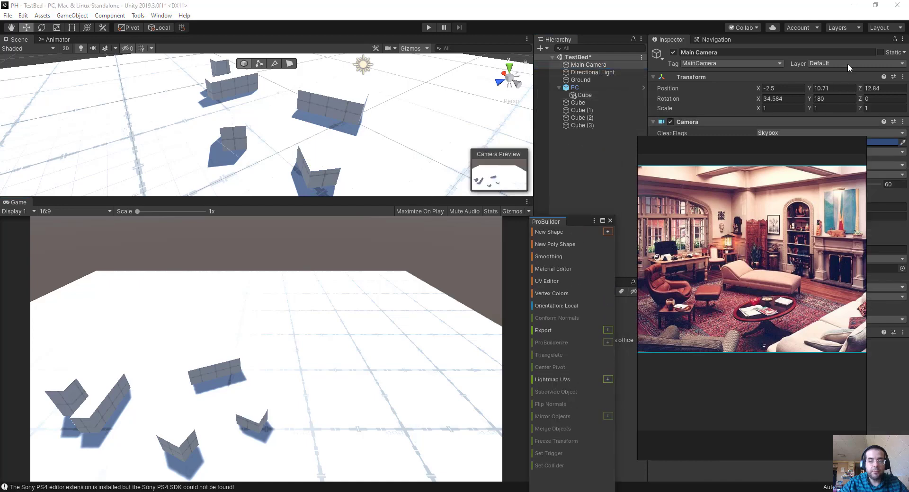
Step: Reset the Main Camera's transform and move it to X -2.87, Y 1.59, Z 0
{"action": "left_click", "coordinate": [903, 77]}
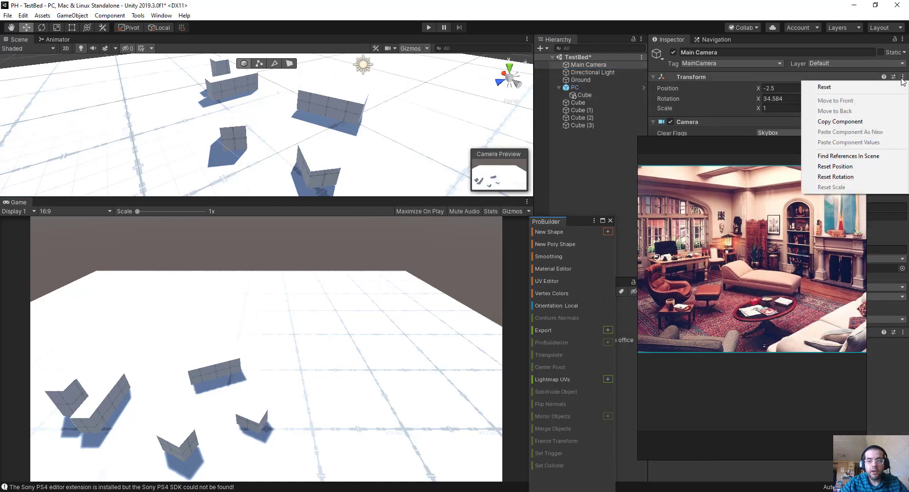
{"action": "left_click", "coordinate": [876, 87]}
{"action": "left_click_drag", "start_coordinate": [356, 88], "coordinate": [376, 124]}
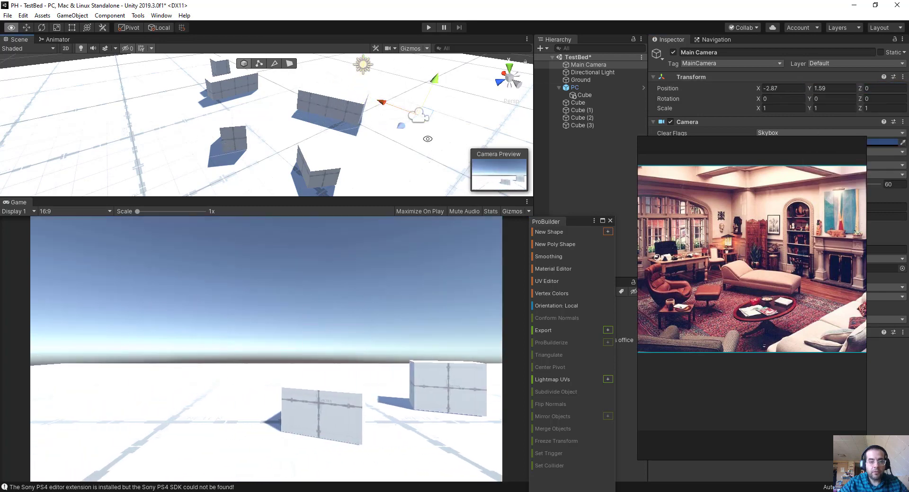
Step: Move the reference image off the camera settings, shift the Main Camera to Z 1.74, and set its Y rotation to 90
{"action": "left_click_drag", "start_coordinate": [428, 139], "coordinate": [277, 145], "text": "alt"}
{"action": "scroll", "coordinate": [338, 145], "scroll_direction": "down", "scroll_amount": 5}
{"action": "left_click_drag", "start_coordinate": [762, 149], "coordinate": [755, 277]}
{"action": "left_click_drag", "start_coordinate": [810, 103], "coordinate": [388, 63]}
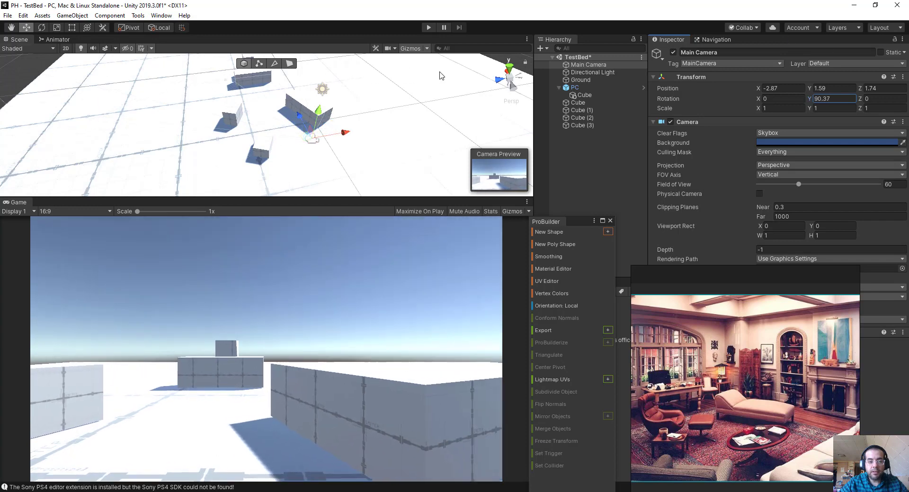
{"action": "left_click", "coordinate": [846, 98]}
{"action": "type", "text": "90"}
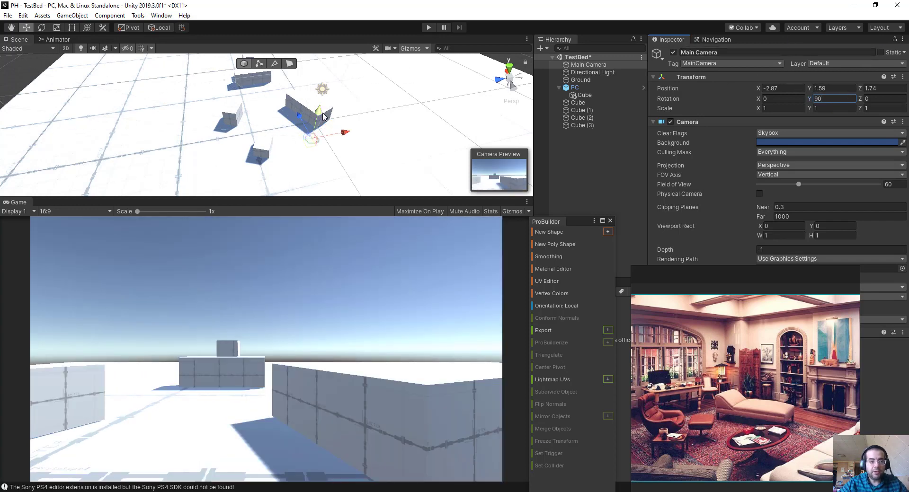
Step: Reposition the Main Camera at about X -5.16, Y 3.38, Z 6.5, rotated to X 19.96 and Y 103.92
{"action": "left_click_drag", "start_coordinate": [325, 117], "coordinate": [576, 156]}
{"action": "key", "text": "q"}
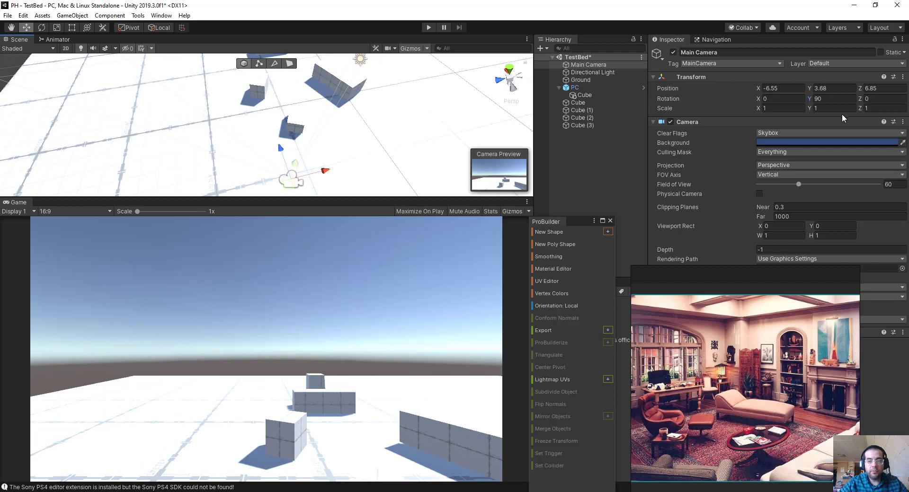
{"action": "left_click_drag", "start_coordinate": [811, 101], "coordinate": [845, 102]}
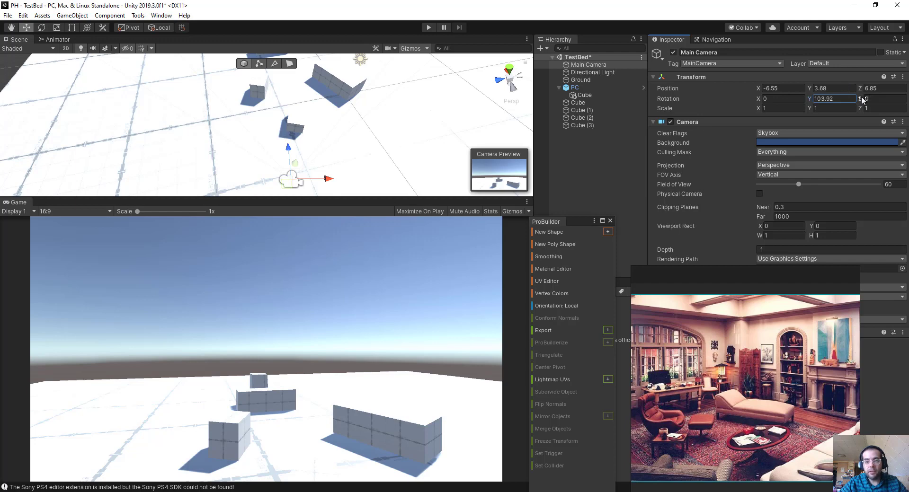
{"action": "left_click_drag", "start_coordinate": [863, 100], "coordinate": [3, 115]}
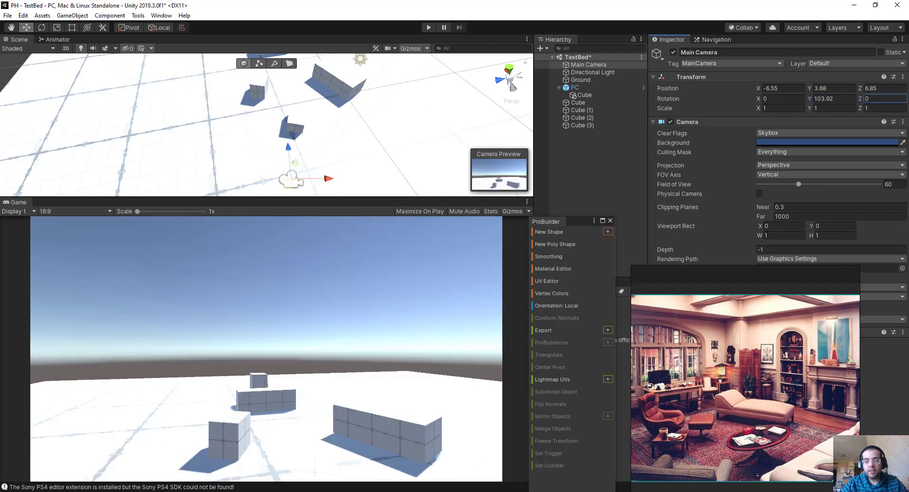
{"action": "left_click_drag", "start_coordinate": [758, 100], "coordinate": [352, 97]}
Step: Playtest the scene from the new camera angle and stop it
{"action": "left_click", "coordinate": [429, 27]}
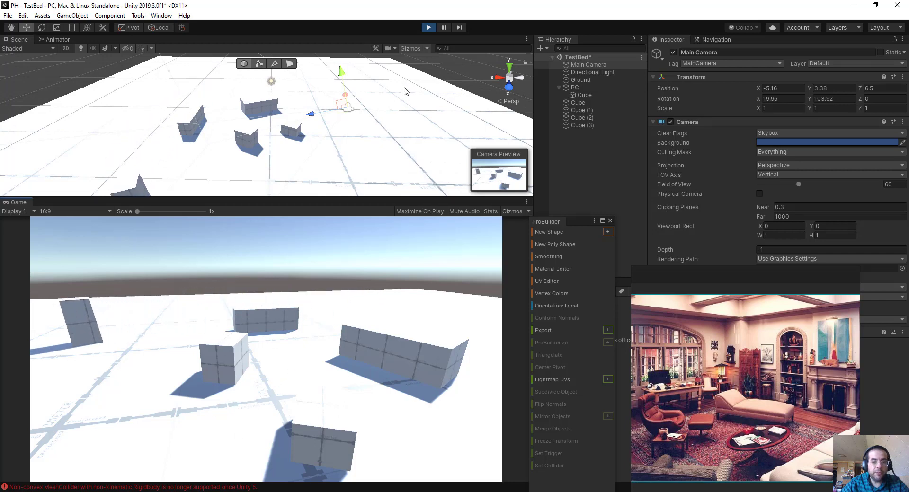
{"action": "left_click", "coordinate": [428, 28]}
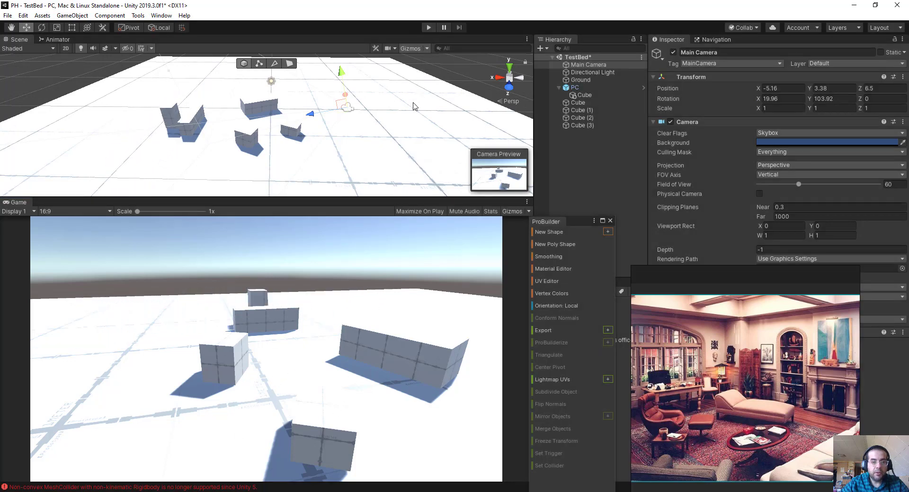
Step: Review the Ground's navigation settings and rebake the navmesh
{"action": "left_click", "coordinate": [389, 171]}
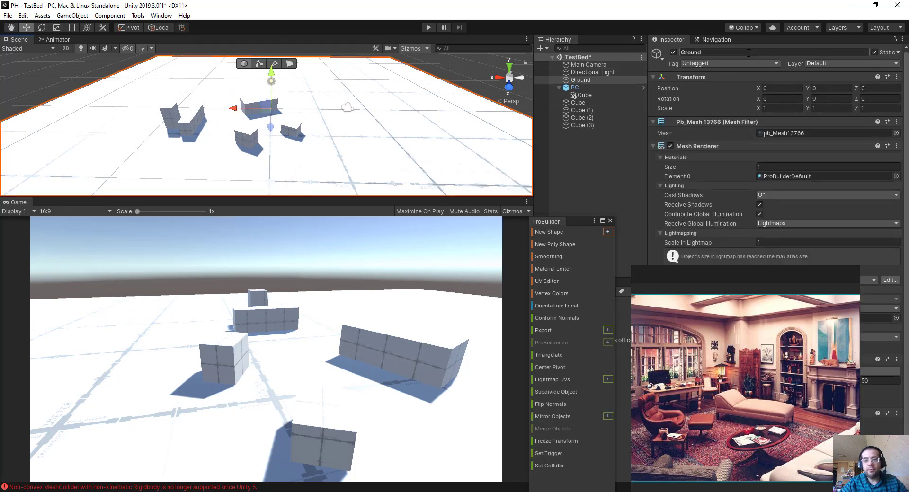
{"action": "left_click", "coordinate": [715, 41]}
{"action": "left_click_drag", "start_coordinate": [265, 112], "coordinate": [215, 105], "text": "alt"}
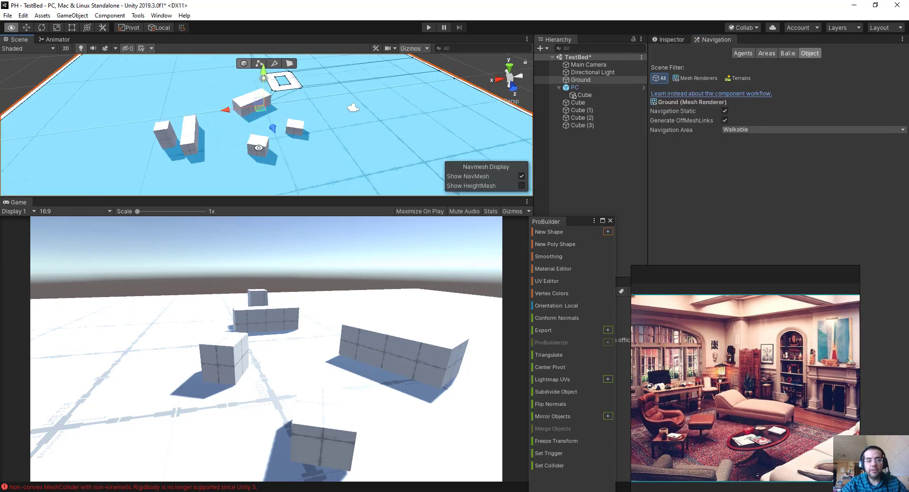
{"action": "left_click_drag", "start_coordinate": [259, 148], "coordinate": [181, 147], "text": "alt"}
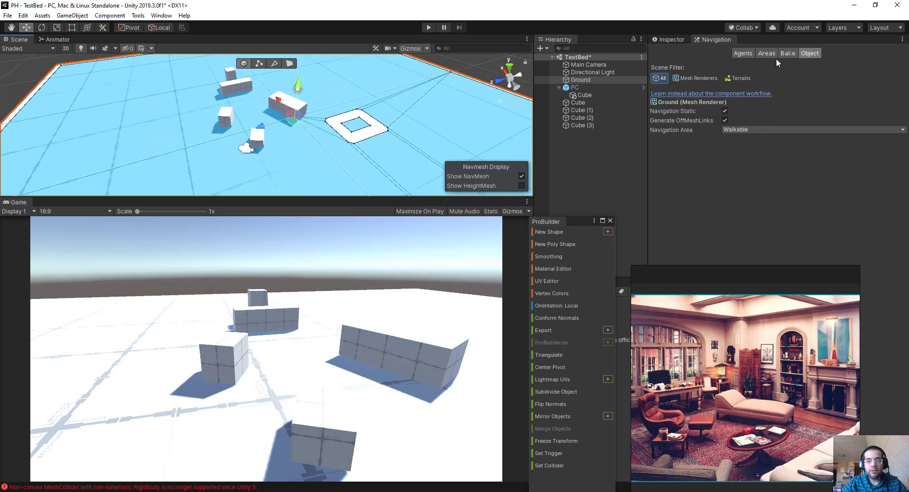
{"action": "left_click", "coordinate": [787, 54]}
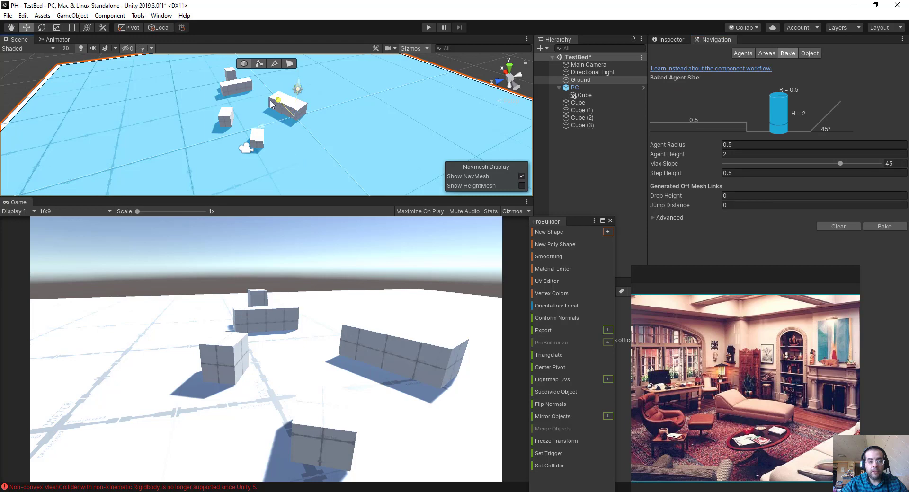
Step: Mark the four furniture blocks, Cube through Cube (3), as static and rebake the navmesh around them
{"action": "left_click_drag", "start_coordinate": [295, 119], "coordinate": [226, 85], "text": "alt"}
{"action": "left_click", "coordinate": [227, 100]}
{"action": "left_click", "coordinate": [253, 123], "text": "shift"}
{"action": "left_click", "coordinate": [275, 110], "text": "shift"}
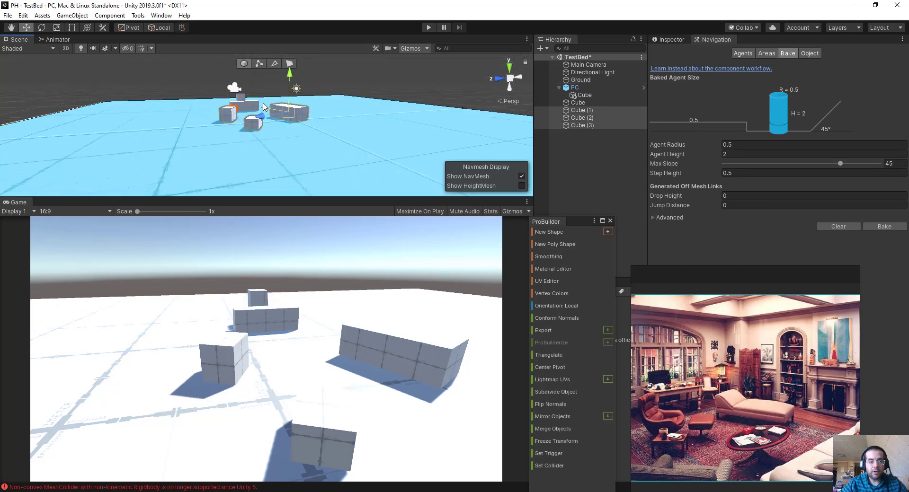
{"action": "left_click", "coordinate": [251, 105], "text": "shift"}
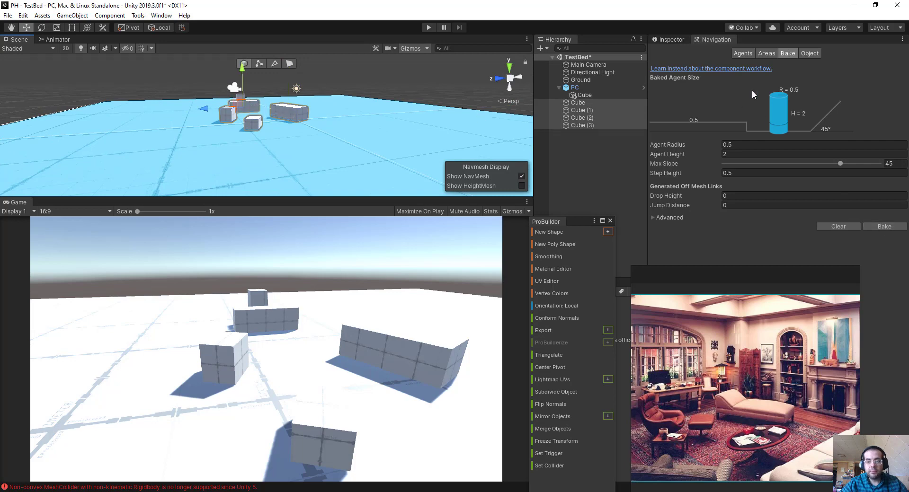
{"action": "left_click", "coordinate": [687, 40]}
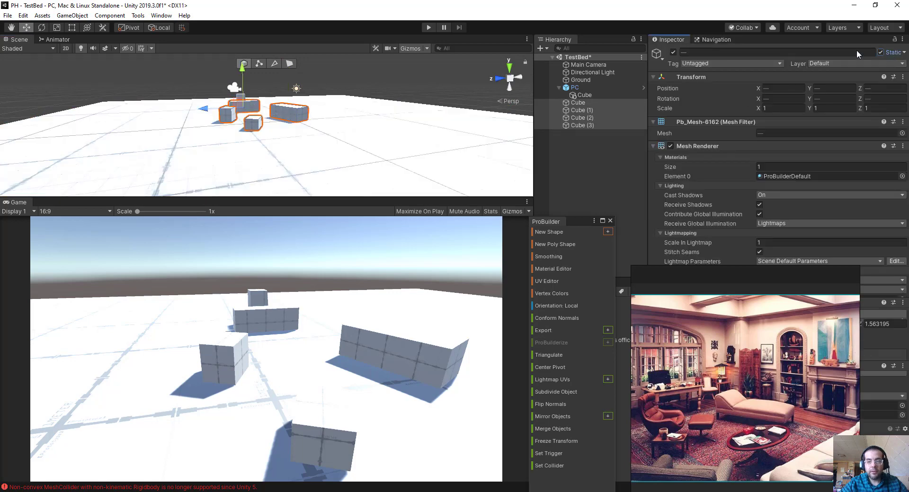
{"action": "left_click", "coordinate": [714, 40]}
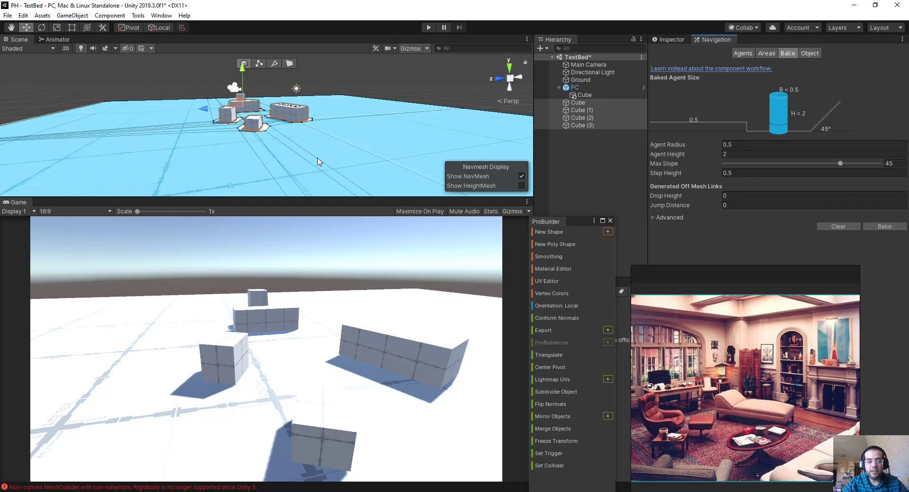
Step: Playtest the scene with the rebaked navmesh and stop it
{"action": "left_click_drag", "start_coordinate": [317, 158], "coordinate": [393, 50], "text": "alt"}
{"action": "left_click", "coordinate": [427, 27]}
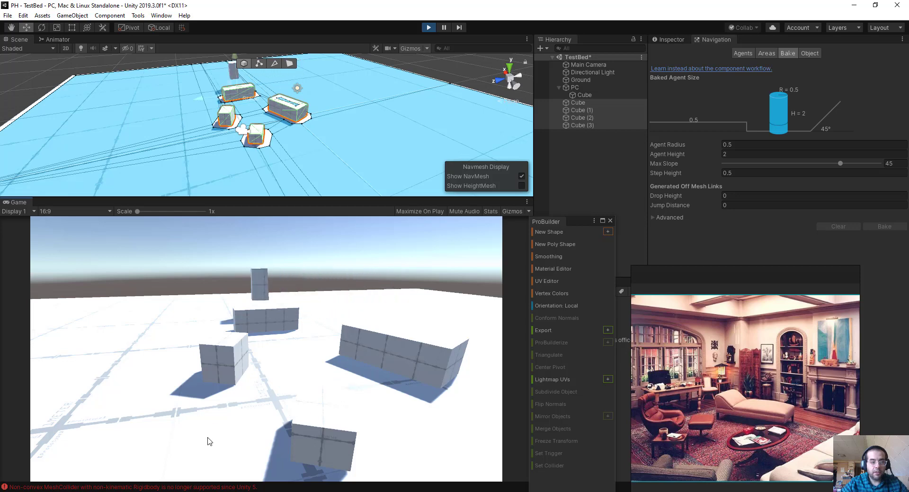
{"action": "key", "text": "ctrl+p"}
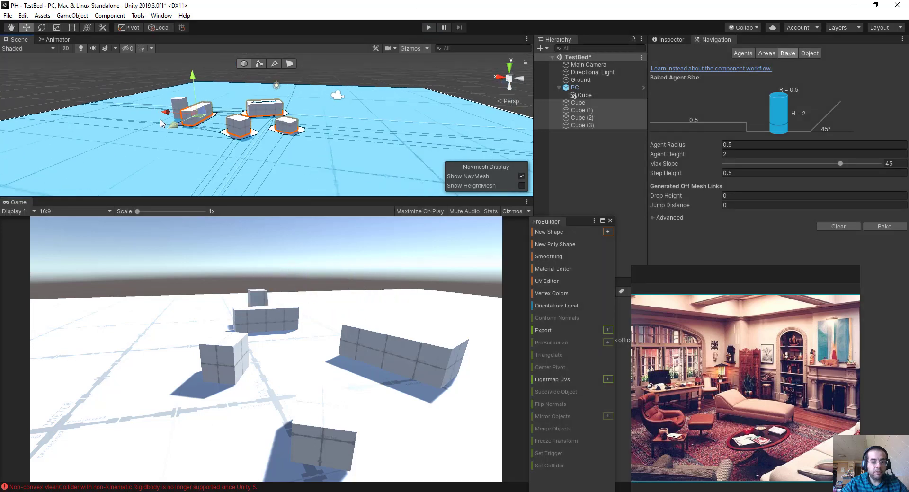
Step: Move the PC's child Cube away from the furniture to X 9.5, Z 3.32, and show its component settings
{"action": "left_click", "coordinate": [180, 102]}
{"action": "left_click_drag", "start_coordinate": [159, 115], "coordinate": [152, 118]}
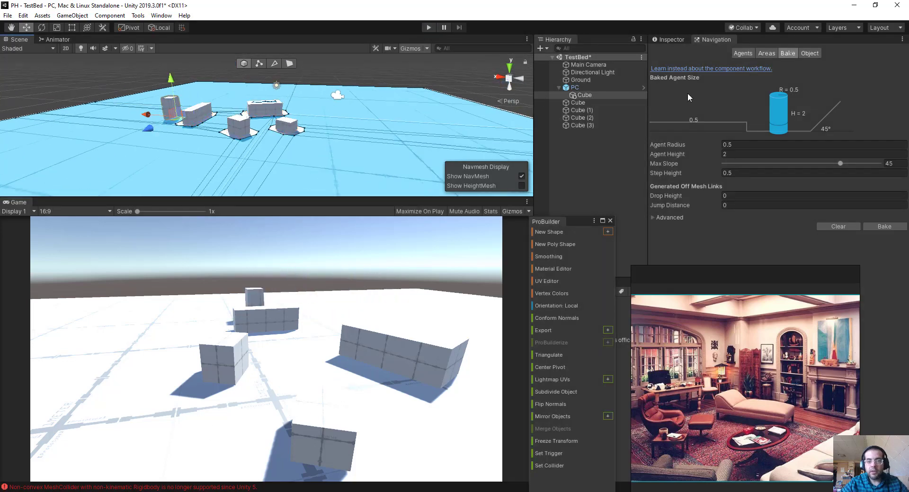
{"action": "left_click", "coordinate": [667, 39]}
Step: Frame the PC's child Cube in the scene and move the reference image and ProBuilder windows over the Game view
{"action": "left_click_drag", "start_coordinate": [763, 274], "coordinate": [541, 296]}
{"action": "scroll", "coordinate": [176, 123], "scroll_direction": "up", "scroll_amount": 3}
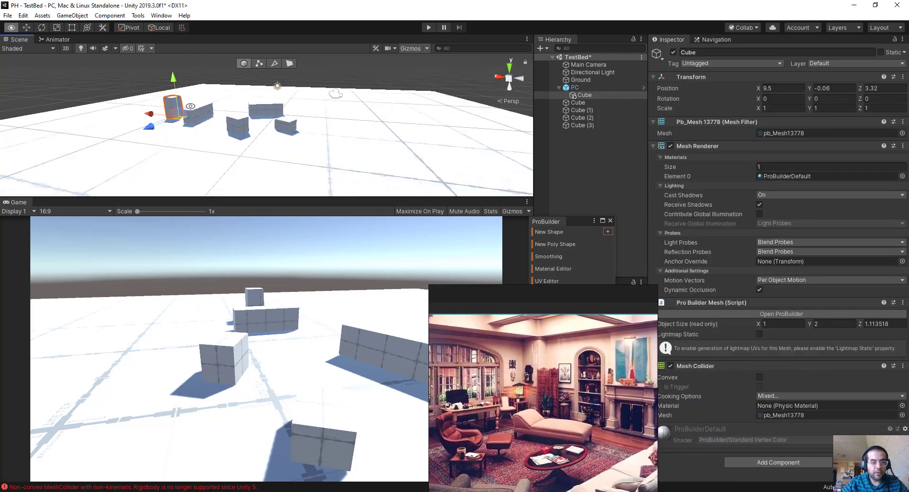
{"action": "key", "text": "f"}
{"action": "left_click_drag", "start_coordinate": [176, 123], "coordinate": [217, 102], "text": "alt"}
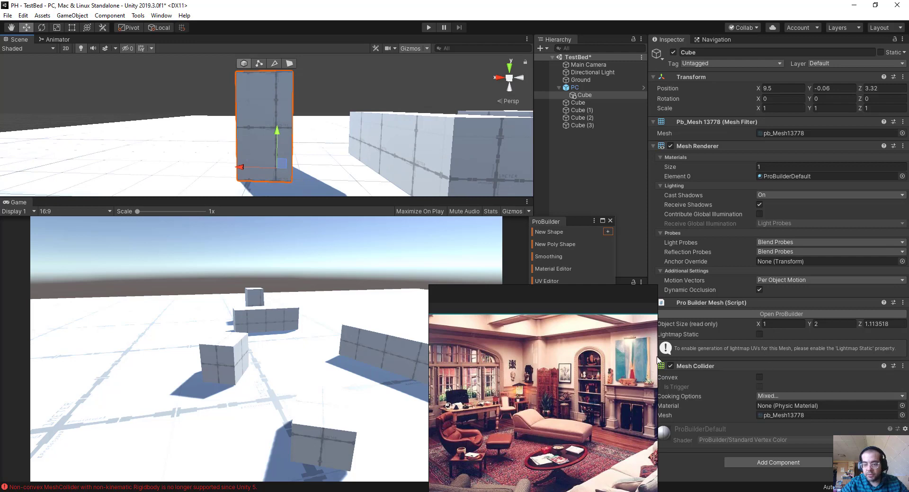
{"action": "left_click_drag", "start_coordinate": [573, 297], "coordinate": [474, 313]}
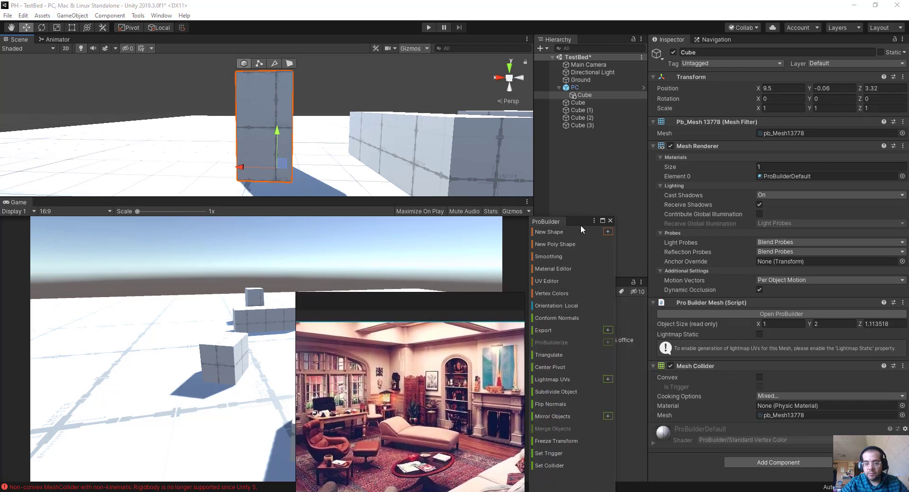
{"action": "left_click_drag", "start_coordinate": [581, 225], "coordinate": [432, 241]}
Step: Remove the Mesh Collider component from the PC's child Cube
{"action": "left_click", "coordinate": [587, 89]}
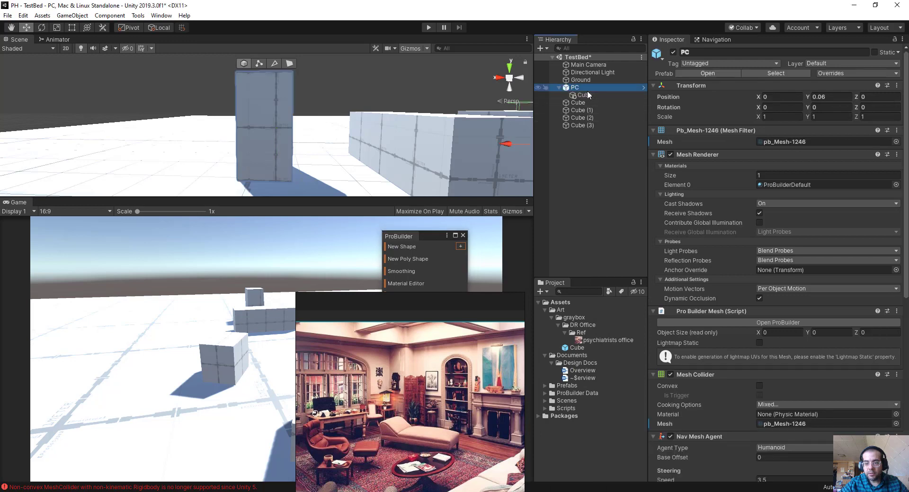
{"action": "scroll", "coordinate": [762, 233], "scroll_direction": "down", "scroll_amount": 3}
{"action": "left_click", "coordinate": [585, 95]}
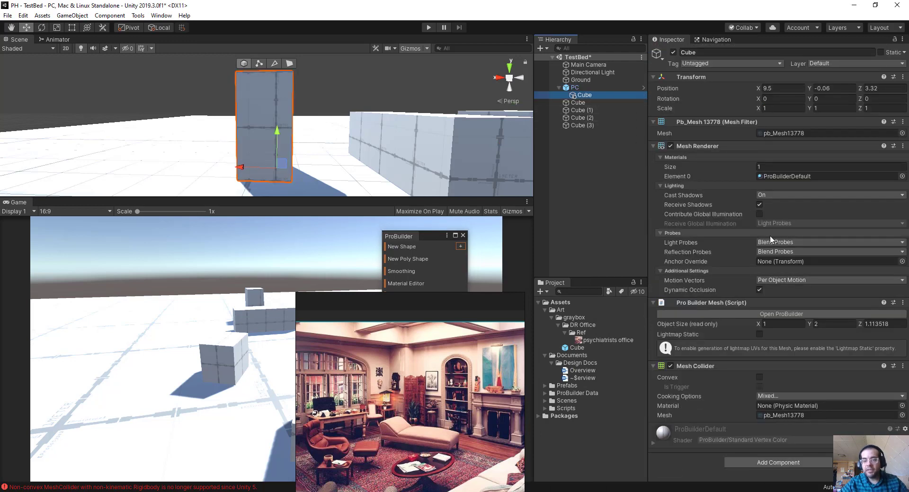
{"action": "right_click", "coordinate": [756, 369]}
{"action": "left_click", "coordinate": [782, 410]}
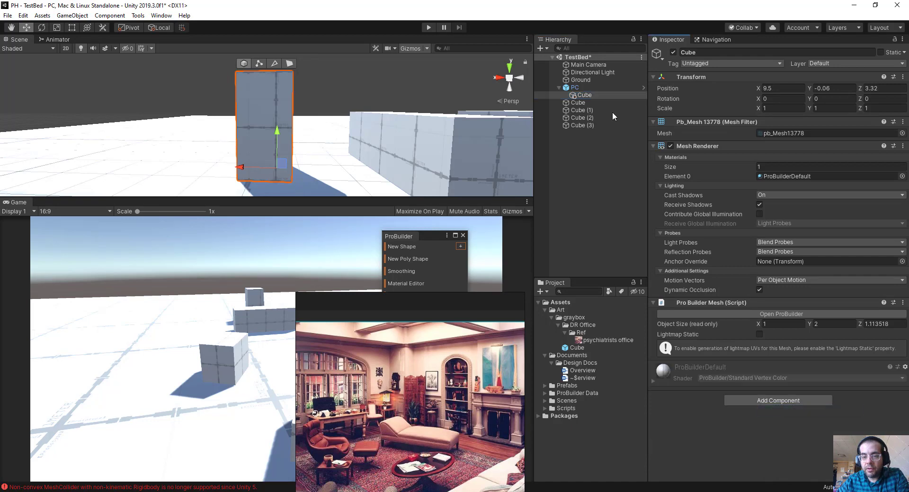
Step: Examine the PC object's Mesh Collider, Nav Mesh Agent, Rigidbody and Click And Move components, toggling the object off and on
{"action": "left_click", "coordinate": [589, 86]}
{"action": "scroll", "coordinate": [745, 335], "scroll_direction": "down", "scroll_amount": 5}
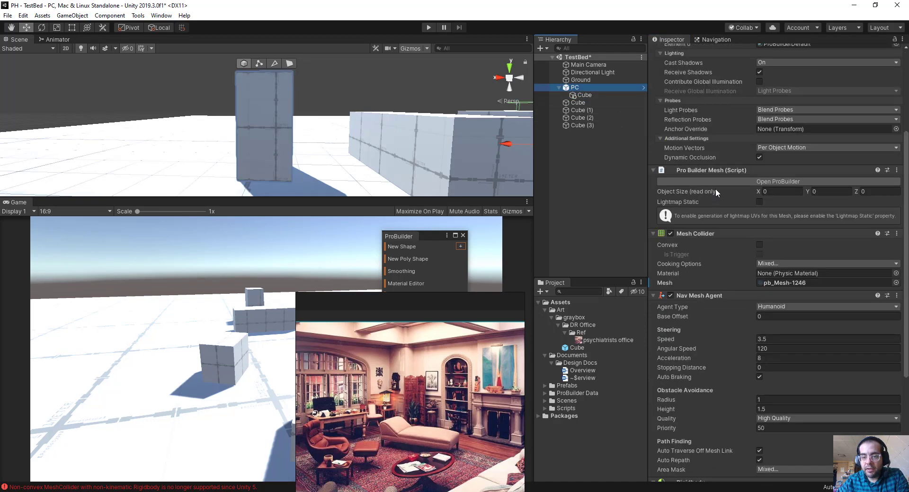
{"action": "left_click", "coordinate": [718, 234]}
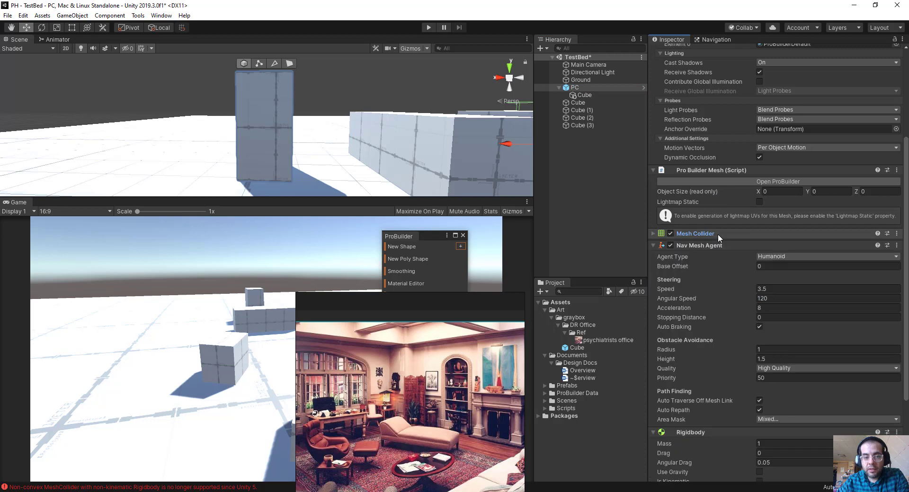
{"action": "scroll", "coordinate": [305, 151], "scroll_direction": "down", "scroll_amount": 2}
{"action": "scroll", "coordinate": [307, 149], "scroll_direction": "down", "scroll_amount": 2}
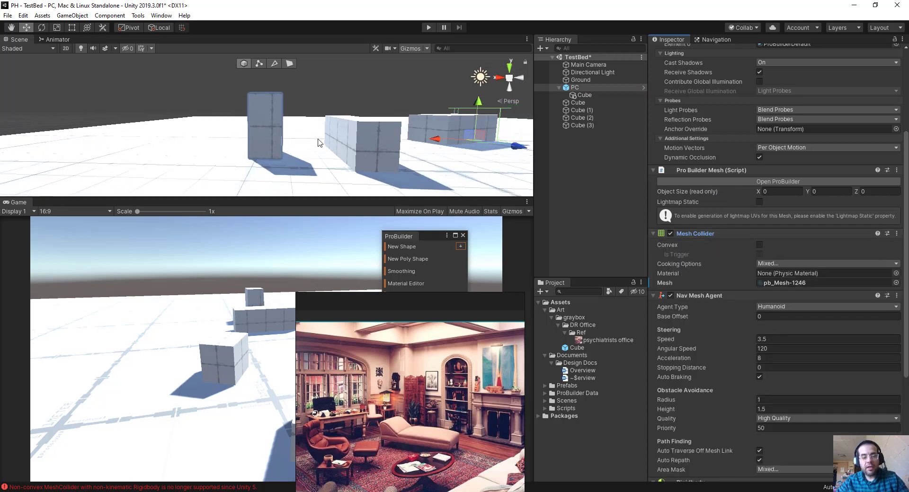
{"action": "scroll", "coordinate": [361, 114], "scroll_direction": "down", "scroll_amount": 3}
{"action": "left_click_drag", "start_coordinate": [360, 113], "coordinate": [307, 116], "text": "alt"}
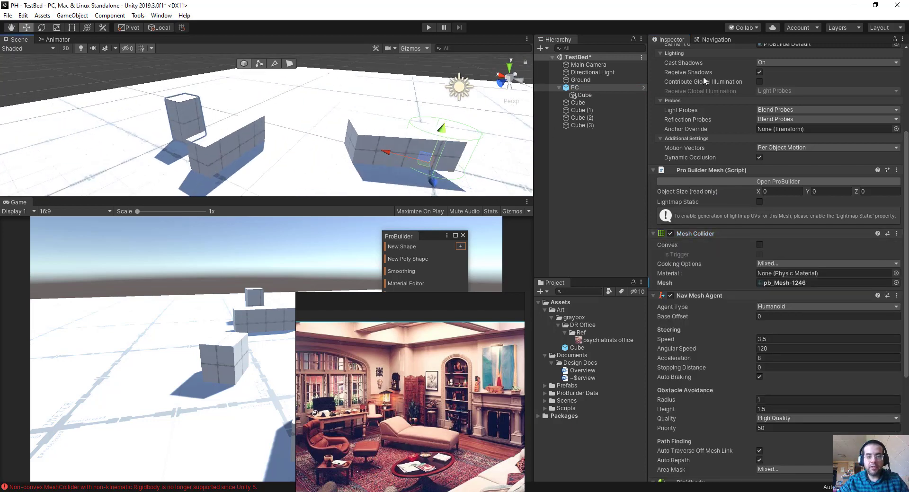
{"action": "left_click", "coordinate": [587, 95]}
{"action": "left_click", "coordinate": [586, 88]}
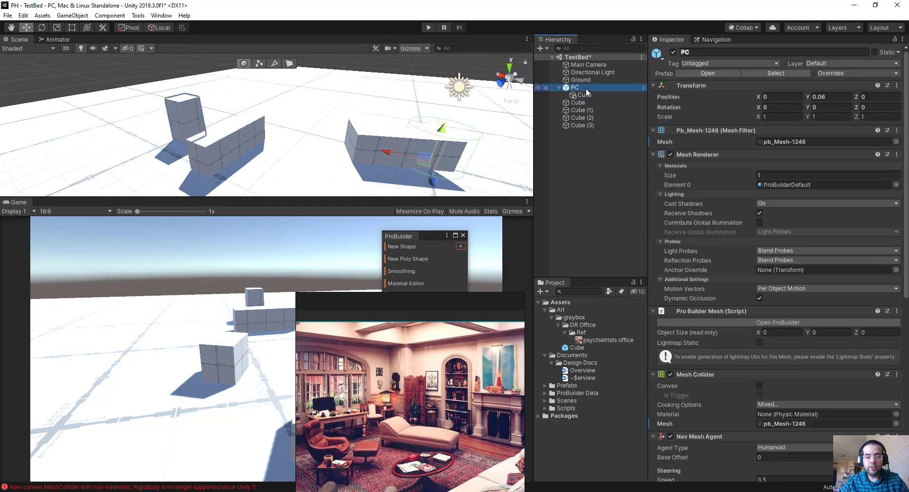
{"action": "left_click", "coordinate": [673, 52]}
{"action": "left_click", "coordinate": [673, 52]}
{"action": "scroll", "coordinate": [749, 256], "scroll_direction": "down", "scroll_amount": 10}
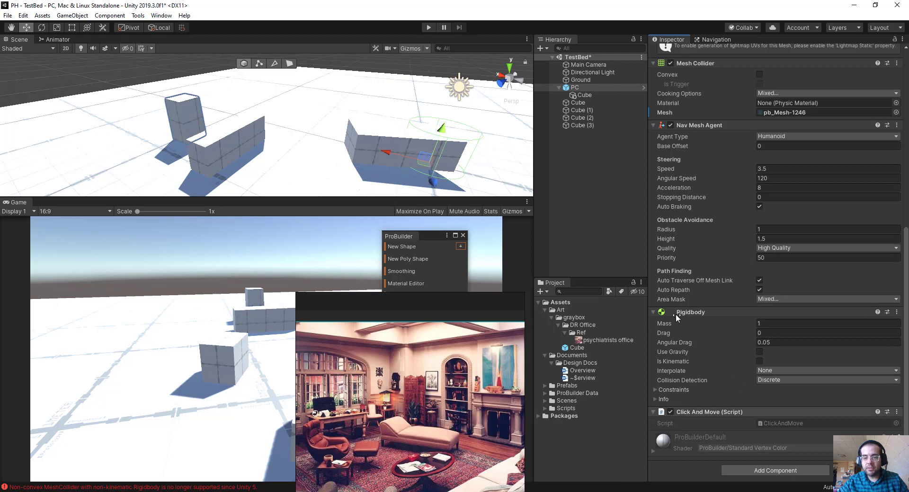
{"action": "left_click_drag", "start_coordinate": [242, 116], "coordinate": [270, 113], "text": "alt"}
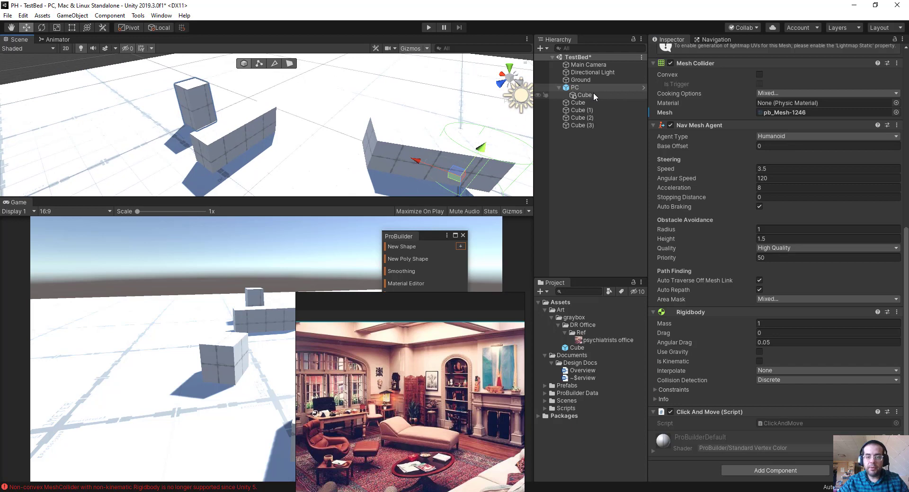
Step: Unparent the child Cube from PC and add a Nav Mesh Agent component to it
{"action": "mouse_move", "coordinate": [593, 93]}
{"action": "left_mouse_down"}
{"action": "mouse_move", "coordinate": [577, 96]}
{"action": "mouse_move", "coordinate": [585, 82]}
{"action": "left_mouse_up"}
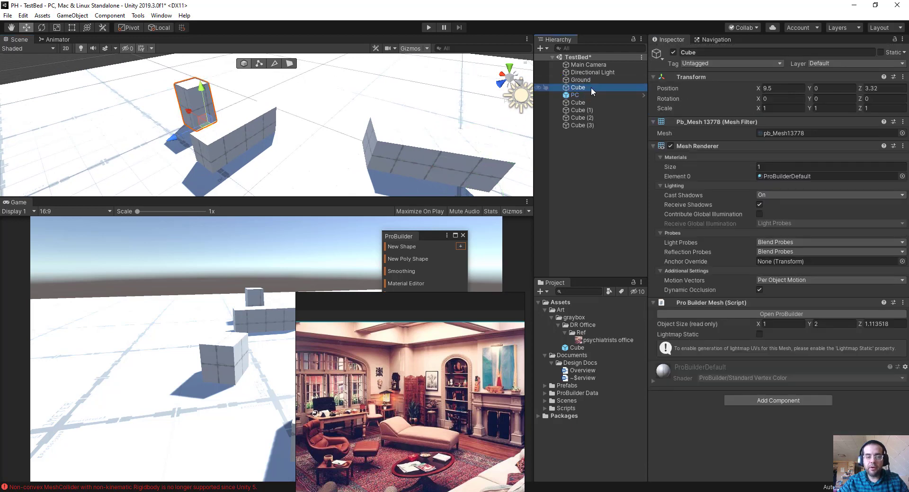
{"action": "left_click", "coordinate": [776, 400]}
{"action": "type", "text": "nav"}
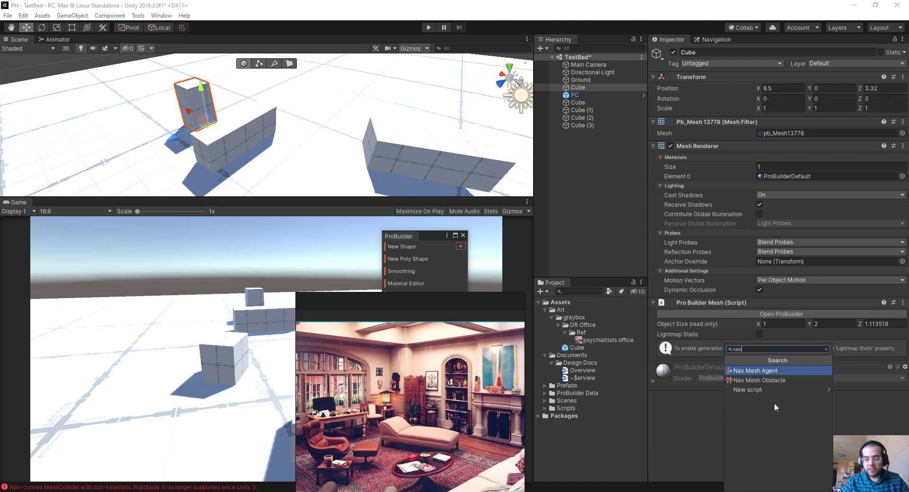
{"action": "key", "text": "Return"}
{"action": "scroll", "coordinate": [786, 314], "scroll_direction": "down", "scroll_amount": 5}
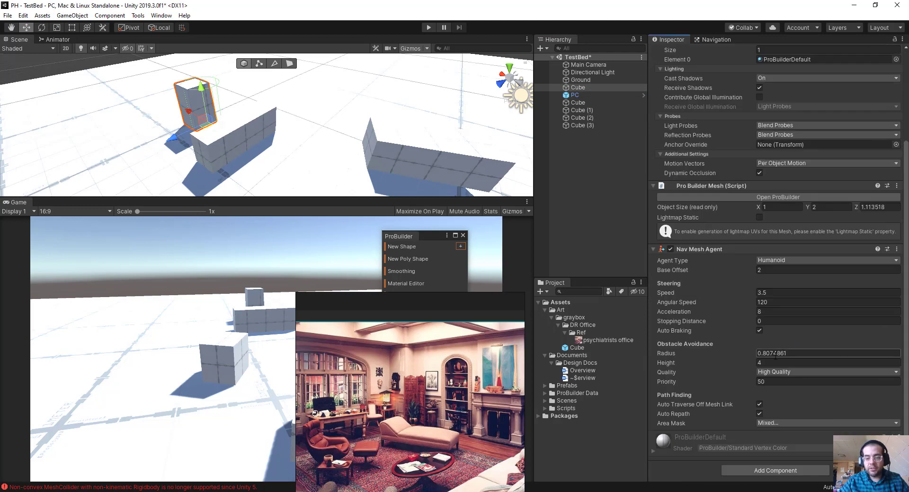
Step: Copy the Click And Move script component from PC and paste it as a new component on the unparented Cube
{"action": "left_click", "coordinate": [580, 93]}
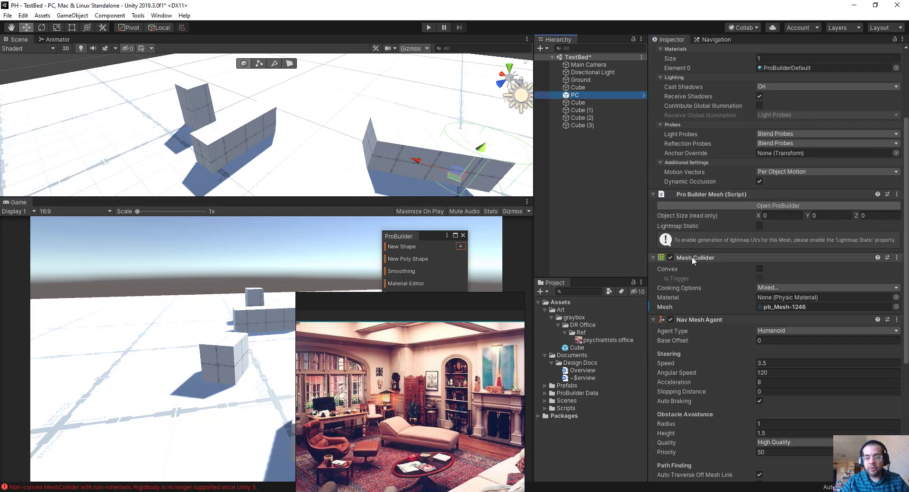
{"action": "left_click", "coordinate": [653, 257]}
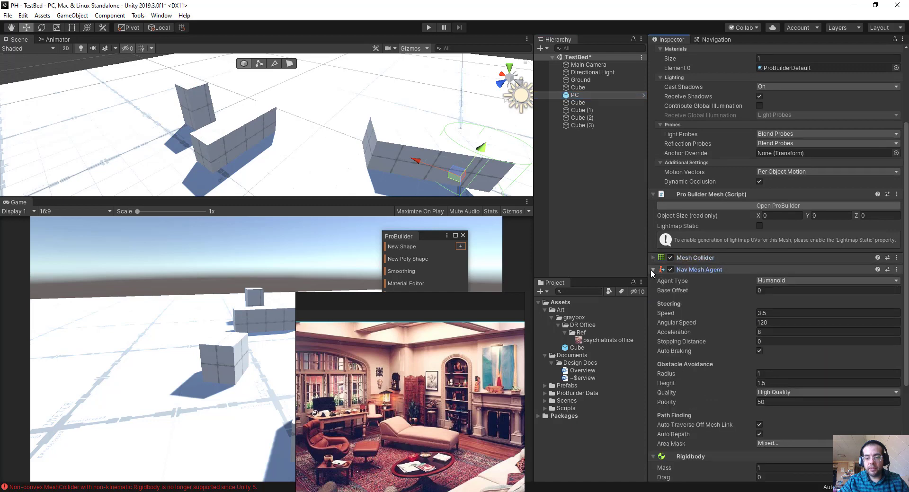
{"action": "left_click", "coordinate": [652, 270]}
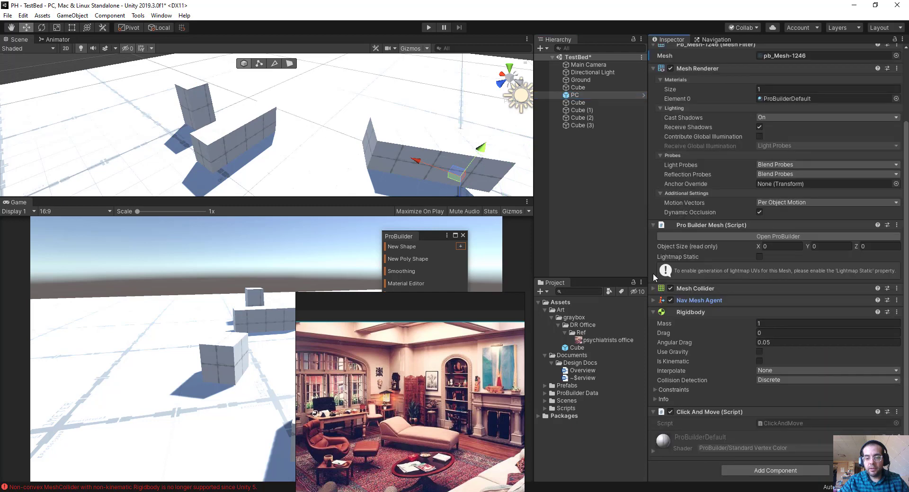
{"action": "left_click", "coordinate": [655, 310]}
{"action": "right_click", "coordinate": [717, 409]}
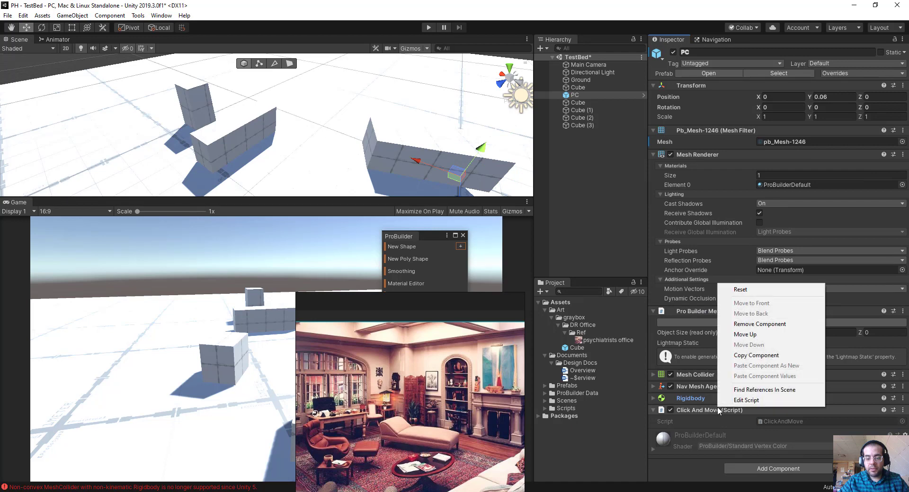
{"action": "left_click", "coordinate": [756, 355]}
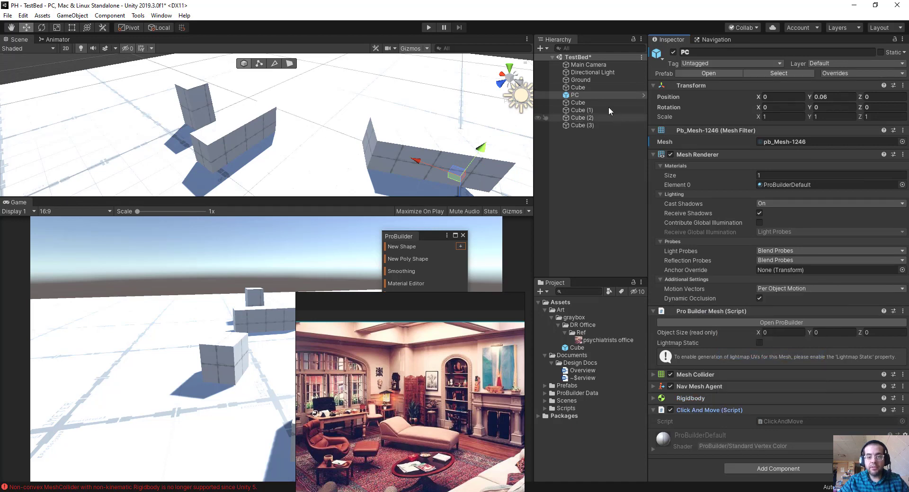
{"action": "left_click", "coordinate": [589, 86]}
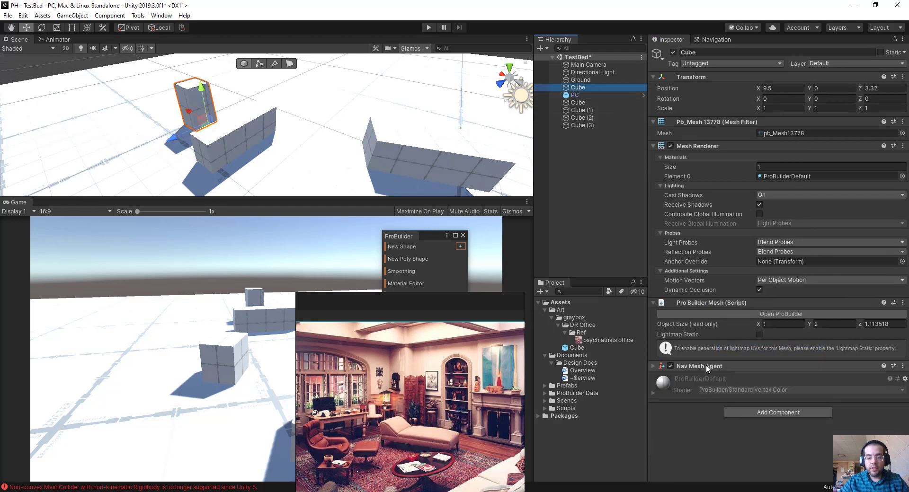
{"action": "right_click", "coordinate": [706, 365]}
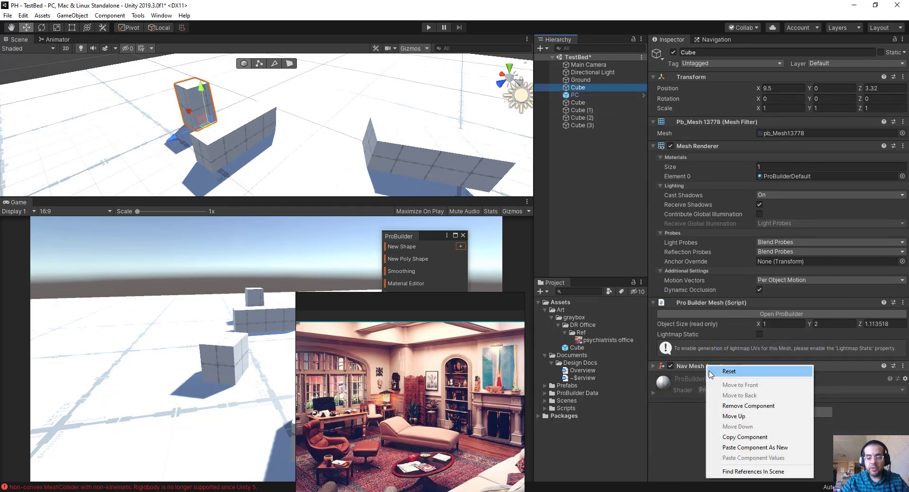
{"action": "left_click", "coordinate": [746, 451]}
Step: Examine the Cube's Nav Mesh Agent settings and cylinder against its ProBuilder object size in X, Y and Z
{"action": "left_click_drag", "start_coordinate": [213, 151], "coordinate": [316, 97], "text": "alt"}
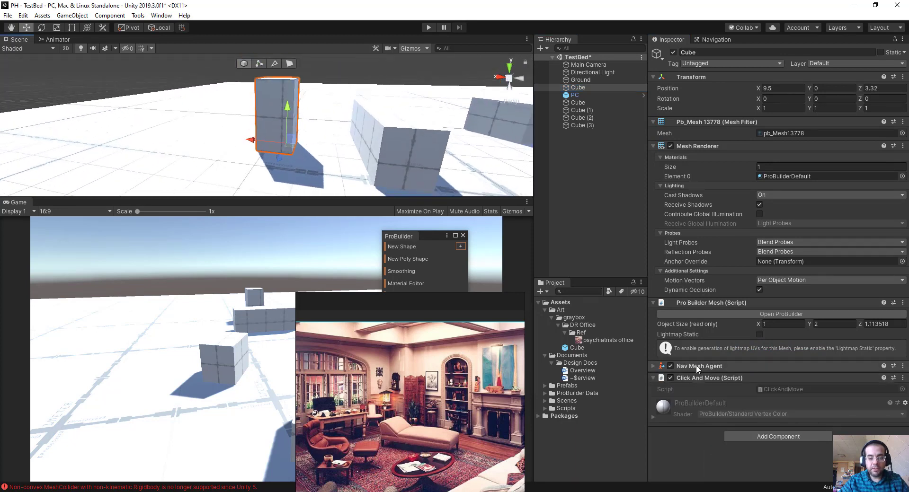
{"action": "left_click", "coordinate": [696, 365]}
{"action": "left_click_drag", "start_coordinate": [276, 132], "coordinate": [281, 98], "text": "alt"}
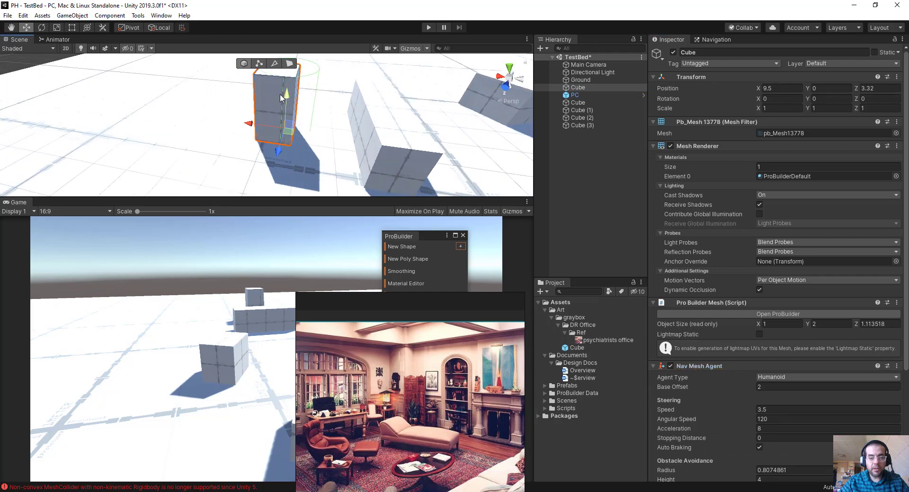
{"action": "middle_click_drag", "start_coordinate": [281, 99], "coordinate": [290, 122]}
{"action": "left_click", "coordinate": [826, 326]}
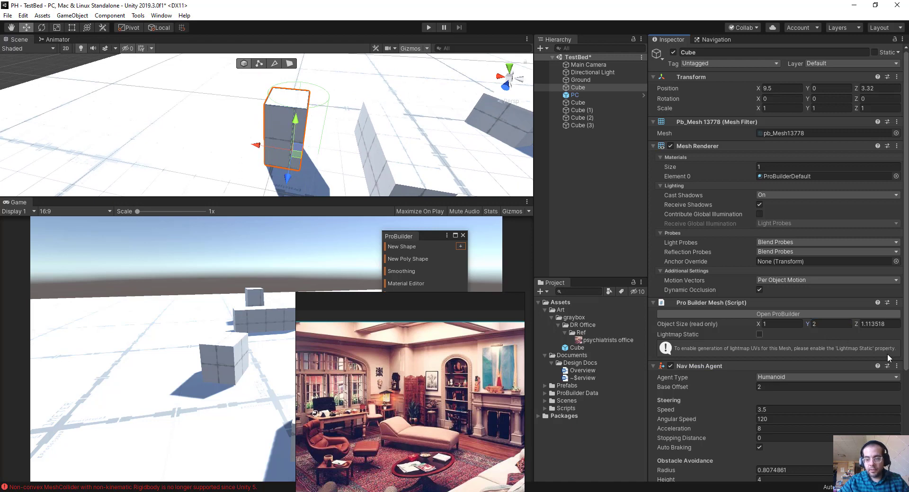
{"action": "left_click", "coordinate": [885, 325]}
{"action": "left_click", "coordinate": [884, 326]}
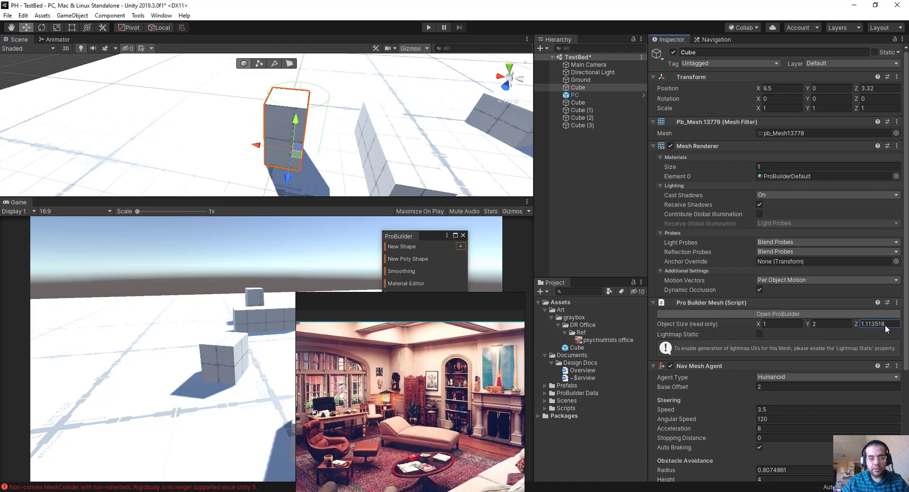
{"action": "left_click", "coordinate": [822, 324]}
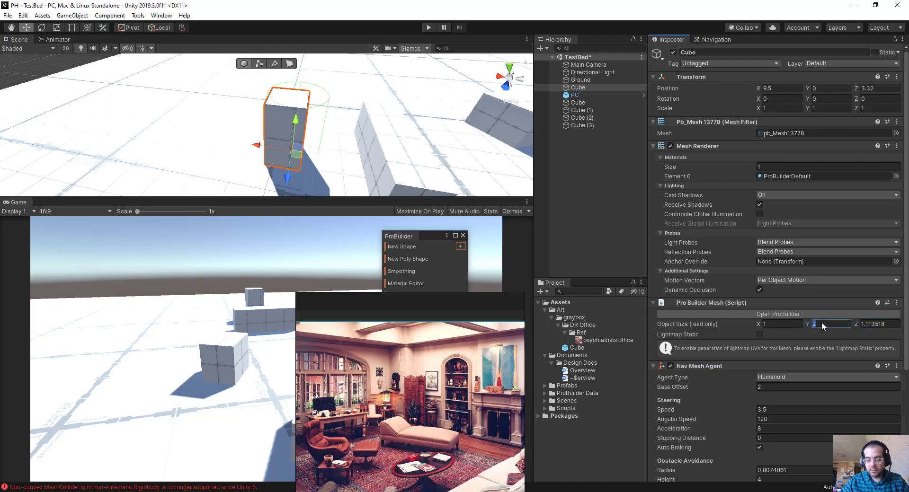
{"action": "double_click", "coordinate": [822, 324]}
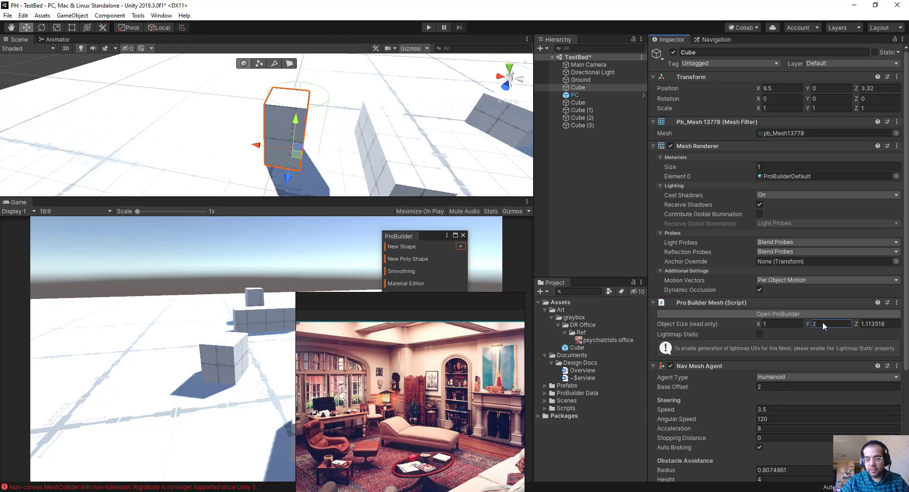
{"action": "left_click", "coordinate": [889, 328]}
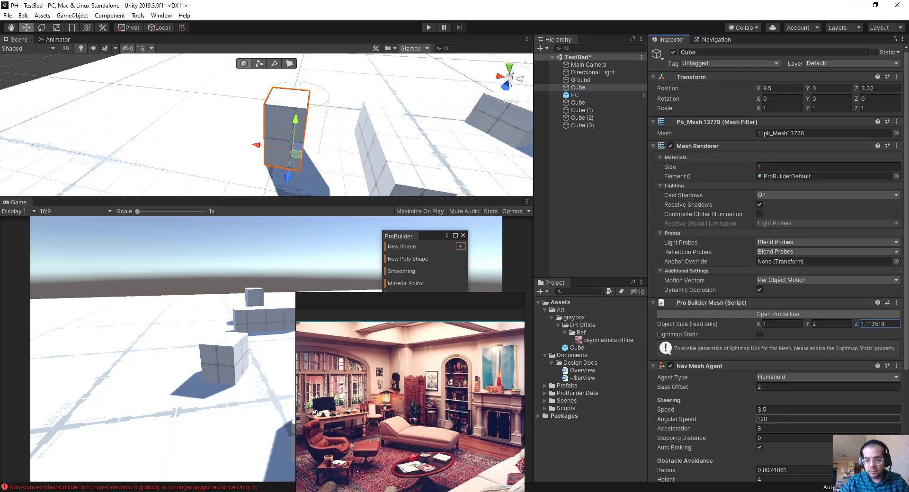
{"action": "left_click", "coordinate": [757, 324]}
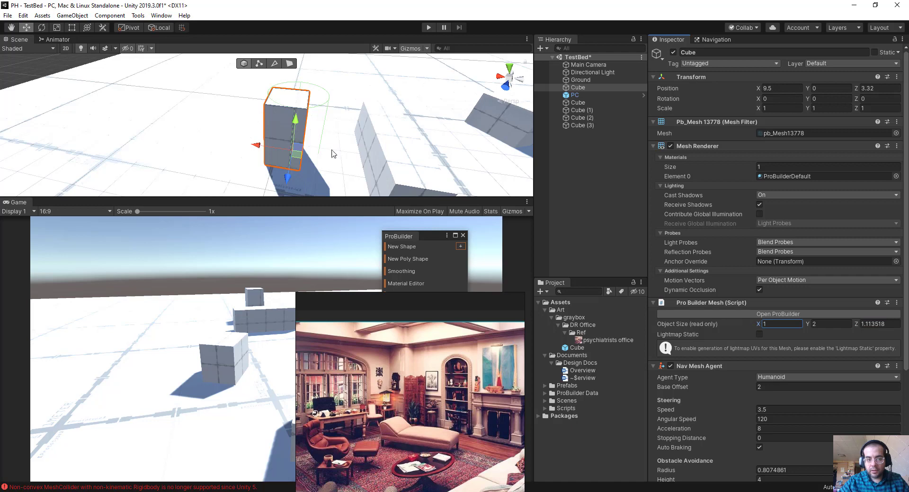
Step: Move all faces of the Cube's mesh together so it sits centred on its Nav Mesh Agent cylinder, and return to object selection
{"action": "left_click_drag", "start_coordinate": [333, 153], "coordinate": [261, 111], "text": "alt"}
{"action": "left_click", "coordinate": [290, 61]}
{"action": "key", "text": "ctrl+a"}
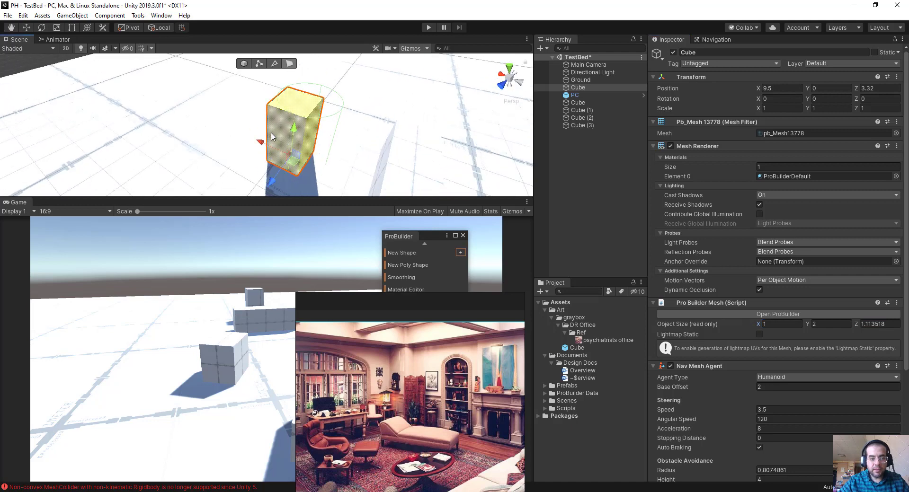
{"action": "left_click_drag", "start_coordinate": [257, 142], "coordinate": [292, 181]}
{"action": "left_click", "coordinate": [274, 144]}
{"action": "left_click", "coordinate": [305, 127]}
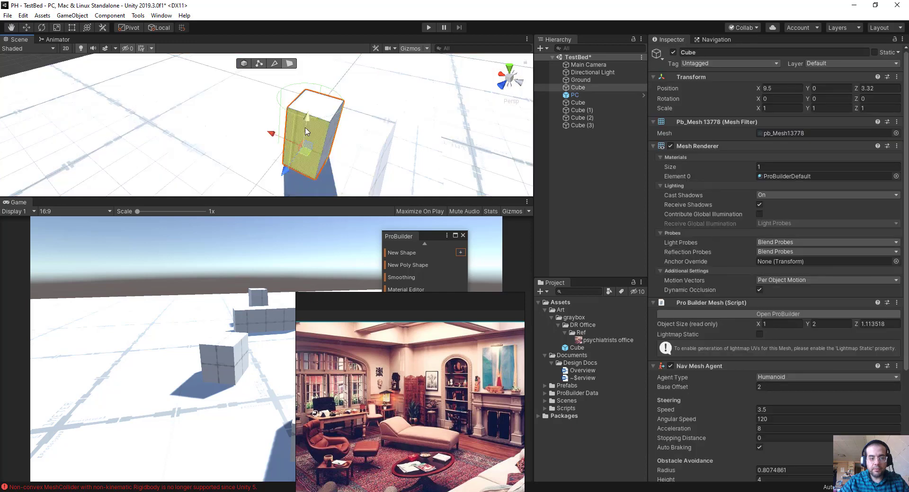
{"action": "left_click", "coordinate": [268, 136]}
{"action": "left_click", "coordinate": [302, 129]}
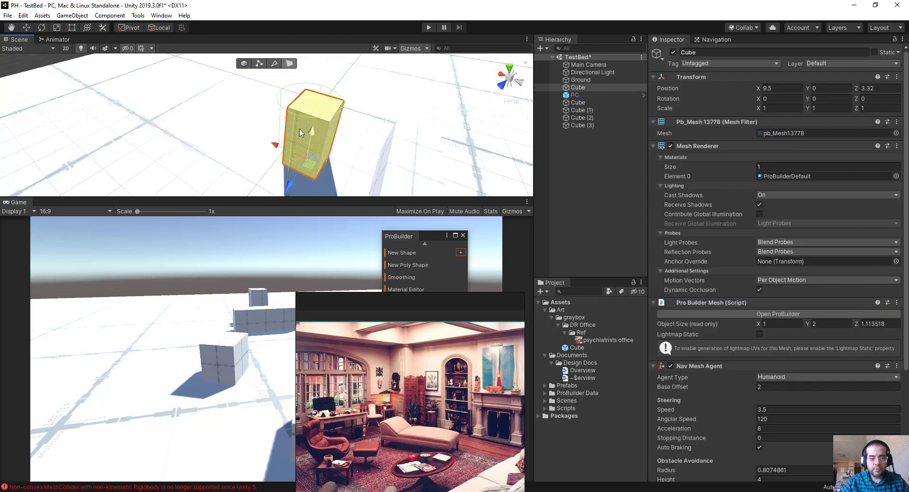
{"action": "left_click_drag", "start_coordinate": [310, 163], "coordinate": [299, 153]}
{"action": "left_click", "coordinate": [244, 63]}
{"action": "left_click_drag", "start_coordinate": [247, 76], "coordinate": [308, 112], "text": "alt"}
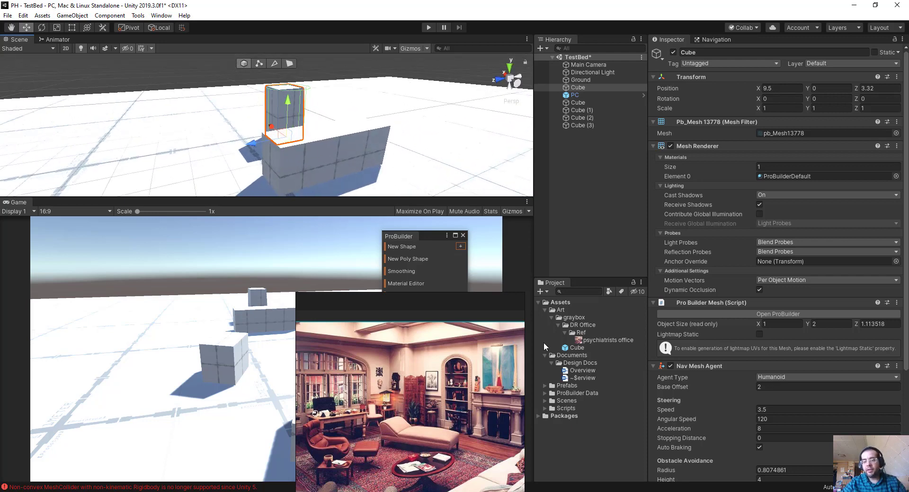
Step: Add a Rigidbody component to the Cube and enable Is Kinematic
{"action": "scroll", "coordinate": [706, 221], "scroll_direction": "down", "scroll_amount": 5}
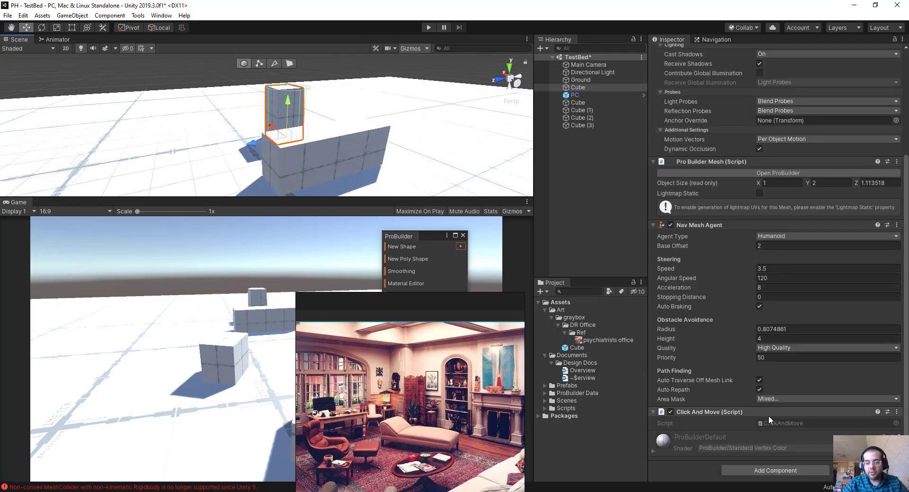
{"action": "left_click", "coordinate": [740, 471]}
{"action": "type", "text": "rigid"}
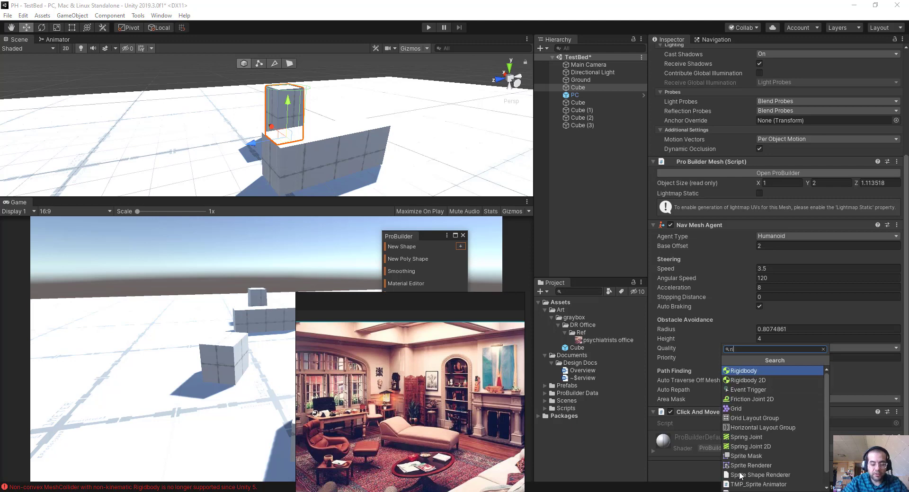
{"action": "key", "text": "Return"}
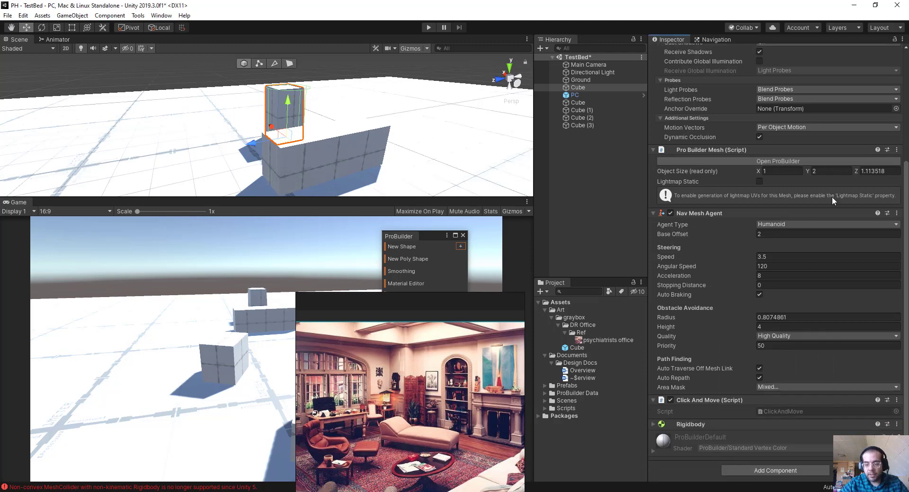
{"action": "left_click", "coordinate": [710, 426]}
{"action": "scroll", "coordinate": [703, 427], "scroll_direction": "down", "scroll_amount": 3}
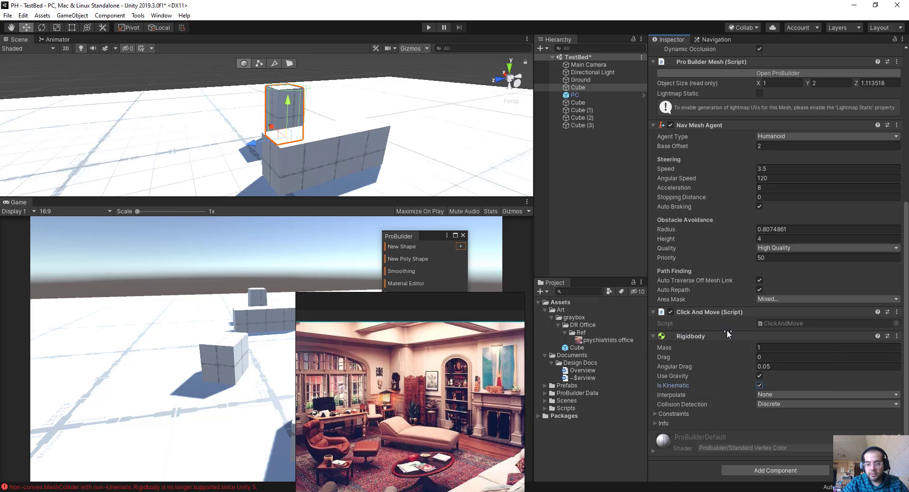
Step: Delete the old PC object from the scene
{"action": "left_click", "coordinate": [584, 95]}
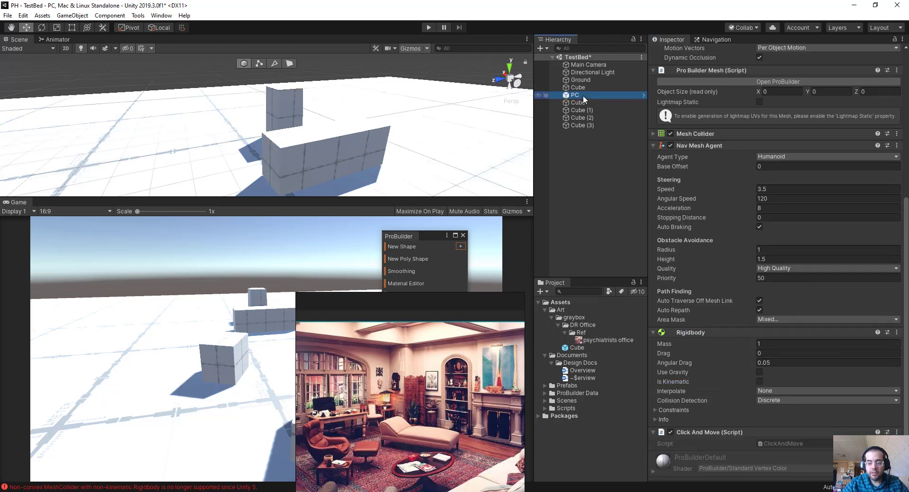
{"action": "key", "text": "Delete"}
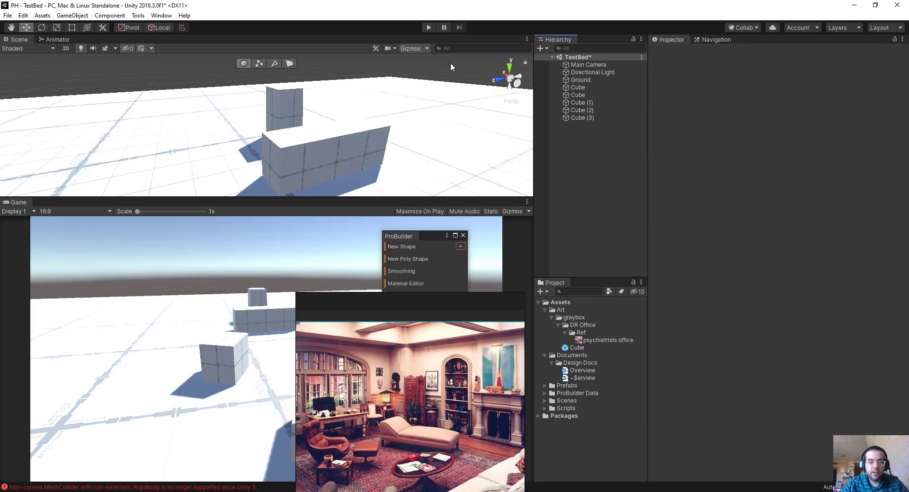
Step: Test the Cube's click-to-move in Play mode, with the reference image and ProBuilder windows moved off the Game view
{"action": "left_click", "coordinate": [428, 28]}
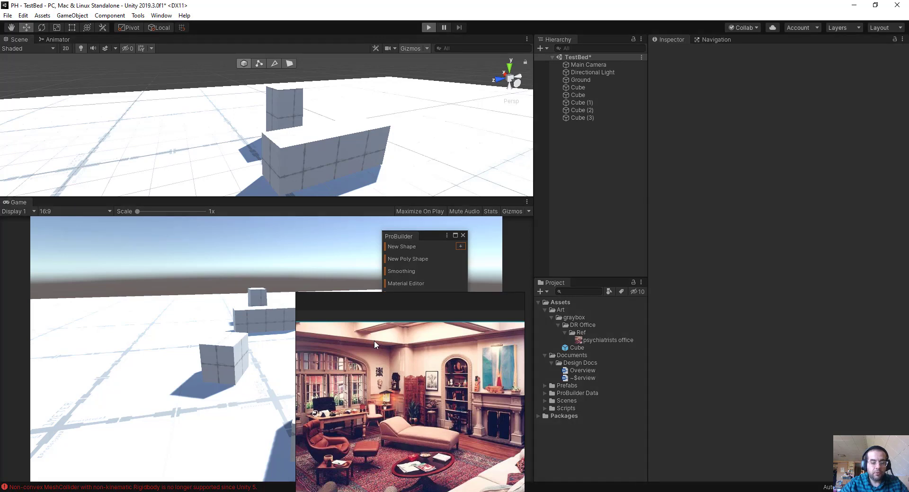
{"action": "left_click_drag", "start_coordinate": [374, 345], "coordinate": [679, 301]}
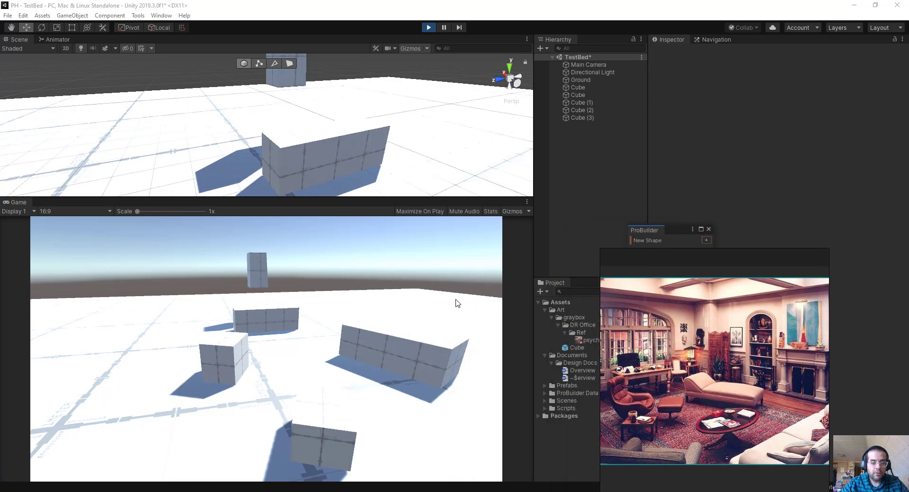
{"action": "left_click", "coordinate": [256, 402]}
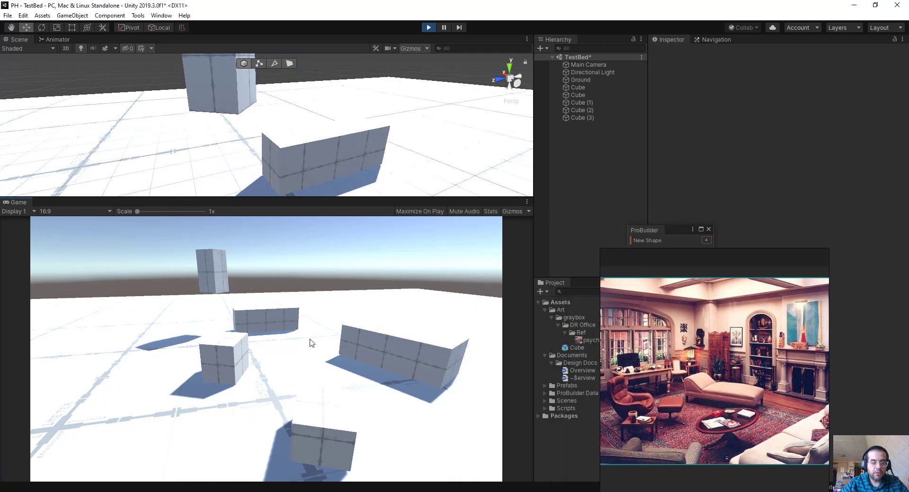
{"action": "left_click", "coordinate": [429, 28]}
Step: Run the scene again with the Cube selected to examine its height relative to the Nav Mesh Agent cylinder, and stop playback
{"action": "left_click", "coordinate": [280, 104]}
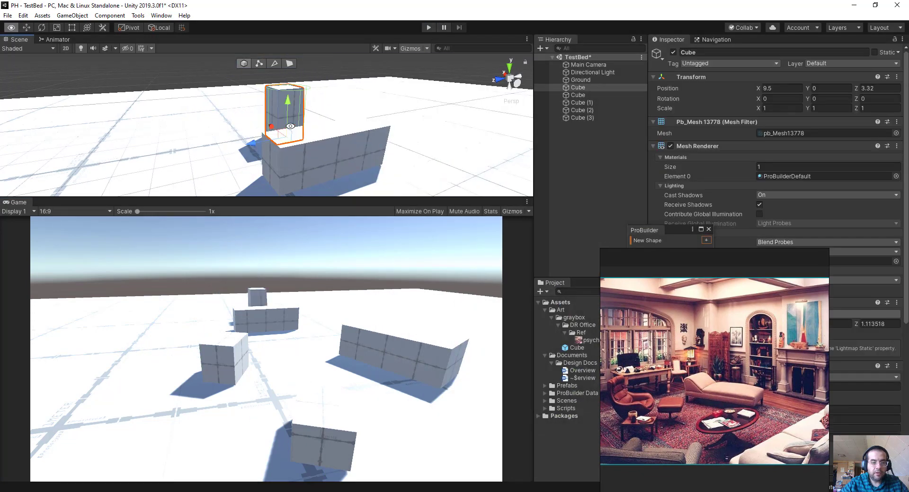
{"action": "left_click_drag", "start_coordinate": [290, 126], "coordinate": [409, 125], "text": "alt"}
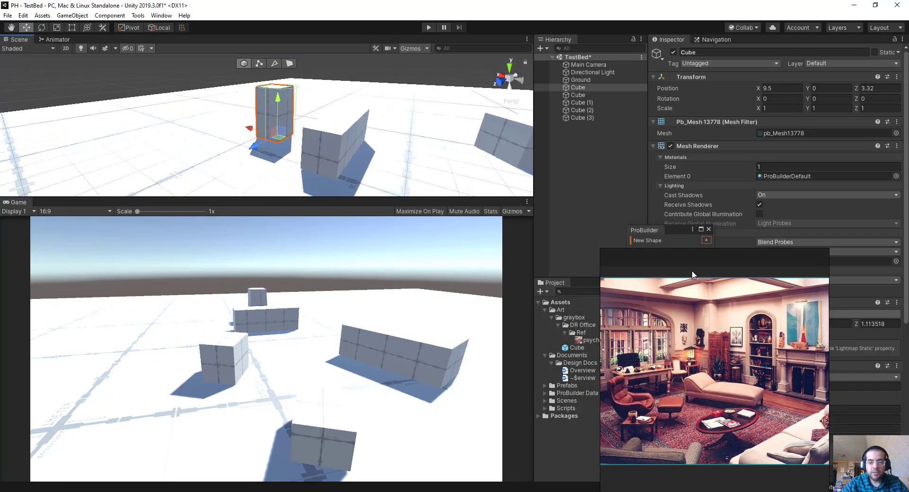
{"action": "left_click", "coordinate": [429, 27]}
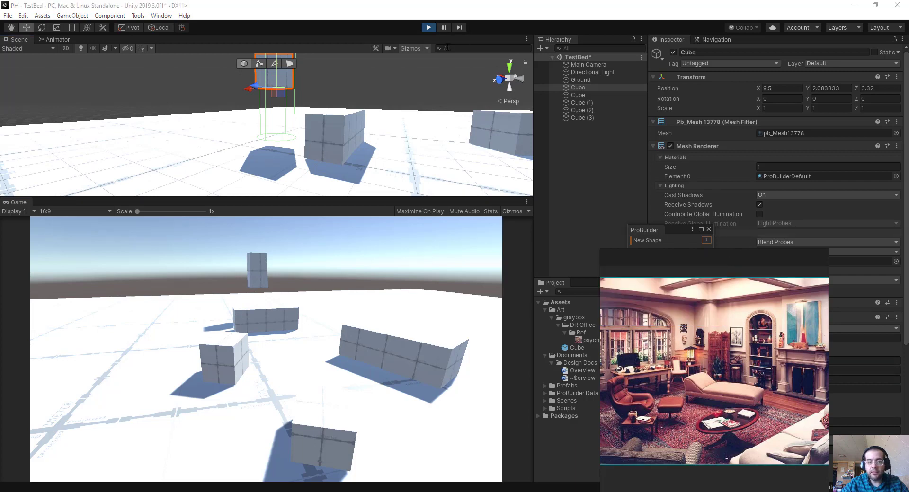
{"action": "left_click", "coordinate": [429, 28]}
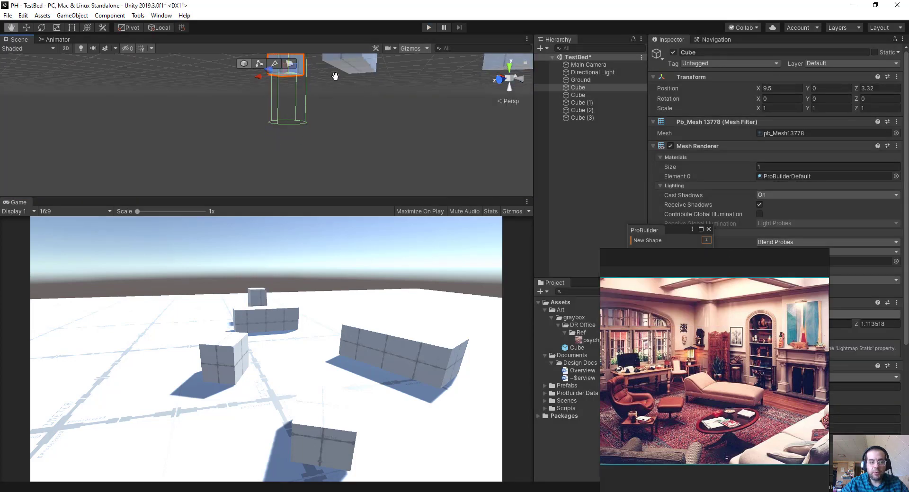
Step: Move the reference image and ProBuilder windows off the Inspector and review the Cube's Nav Mesh Agent settings
{"action": "left_click_drag", "start_coordinate": [792, 257], "coordinate": [514, 331]}
{"action": "left_click_drag", "start_coordinate": [671, 225], "coordinate": [449, 303]}
{"action": "scroll", "coordinate": [738, 332], "scroll_direction": "down", "scroll_amount": 5}
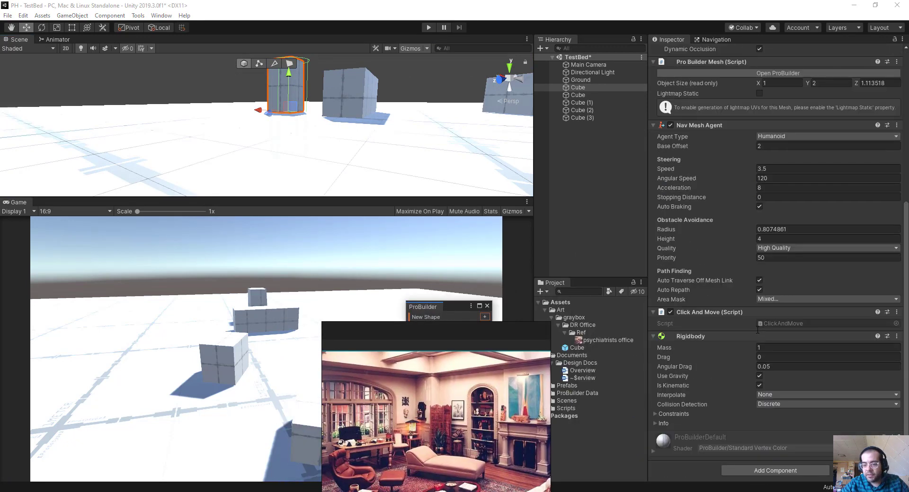
{"action": "scroll", "coordinate": [729, 294], "scroll_direction": "up", "scroll_amount": 3}
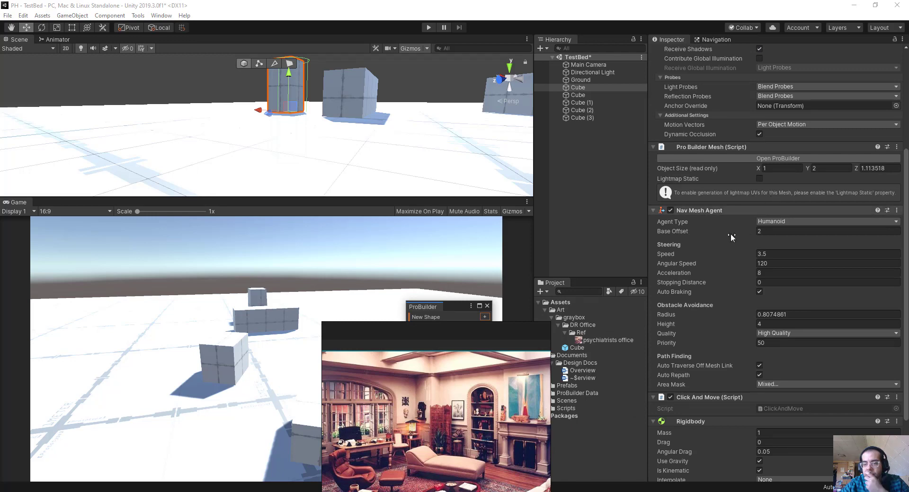
{"action": "scroll", "coordinate": [727, 209], "scroll_direction": "up", "scroll_amount": 5}
{"action": "scroll", "coordinate": [724, 218], "scroll_direction": "down", "scroll_amount": 8}
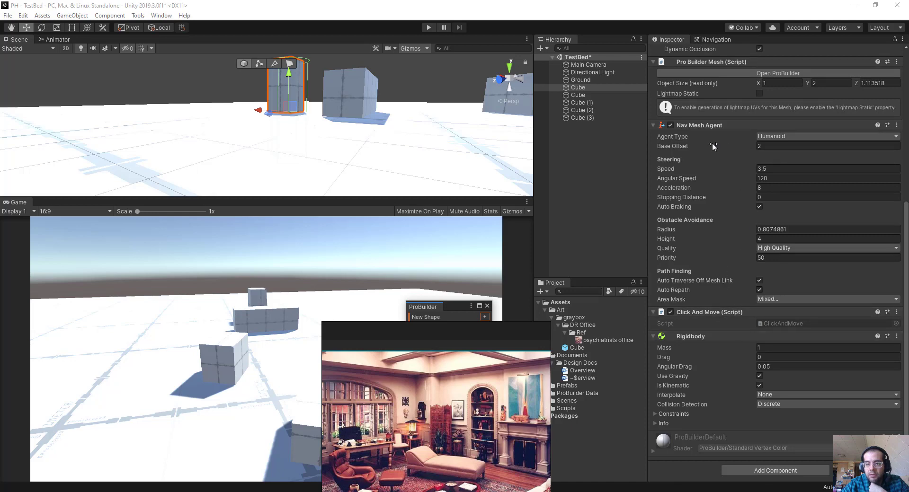
Step: Set the Cube's Nav Mesh Agent Base Offset to 0 and its Height to 2
{"action": "left_click", "coordinate": [893, 148]}
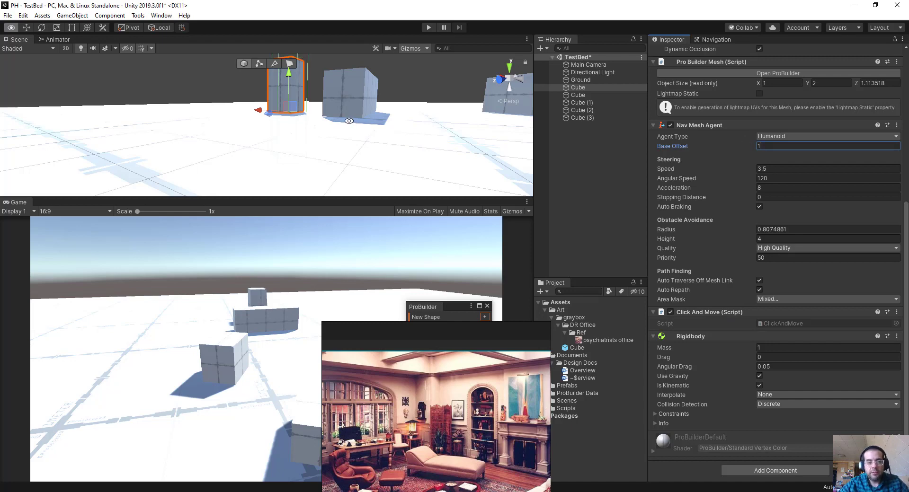
{"action": "right_click_drag", "start_coordinate": [350, 121], "coordinate": [351, 120]}
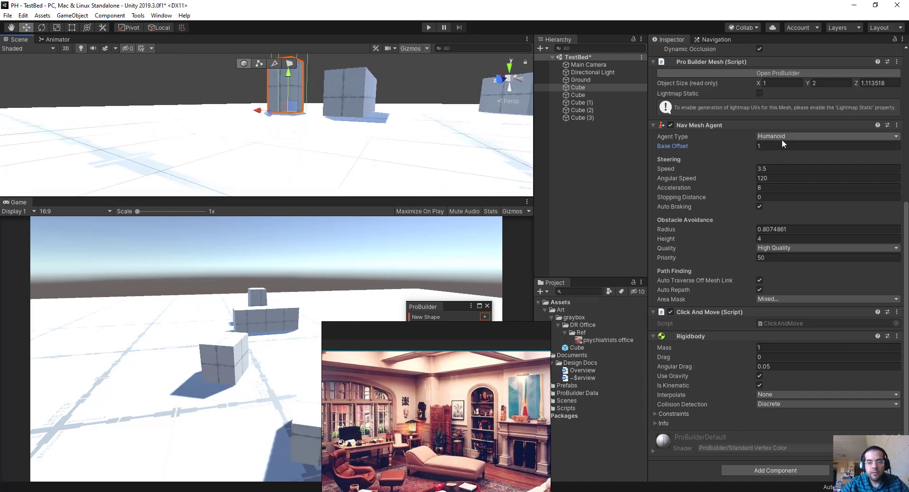
{"action": "type", "text": "0"}
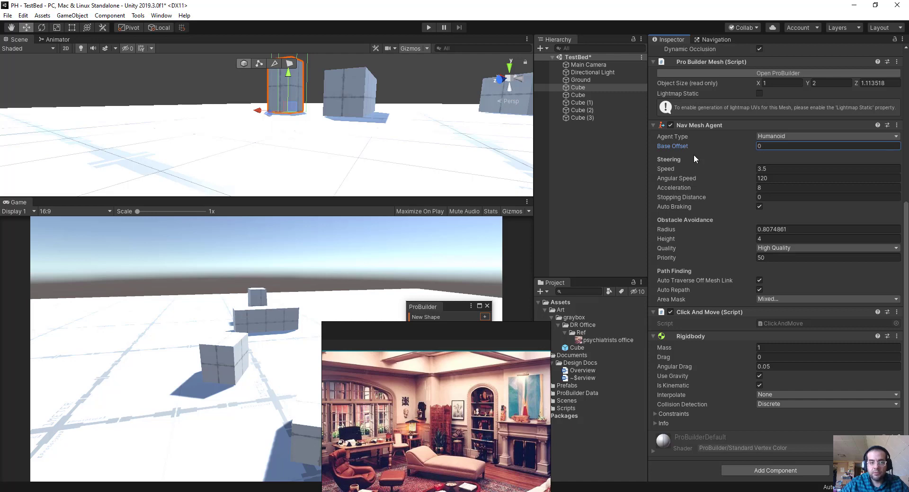
{"action": "right_click_drag", "start_coordinate": [369, 135], "coordinate": [417, 201]}
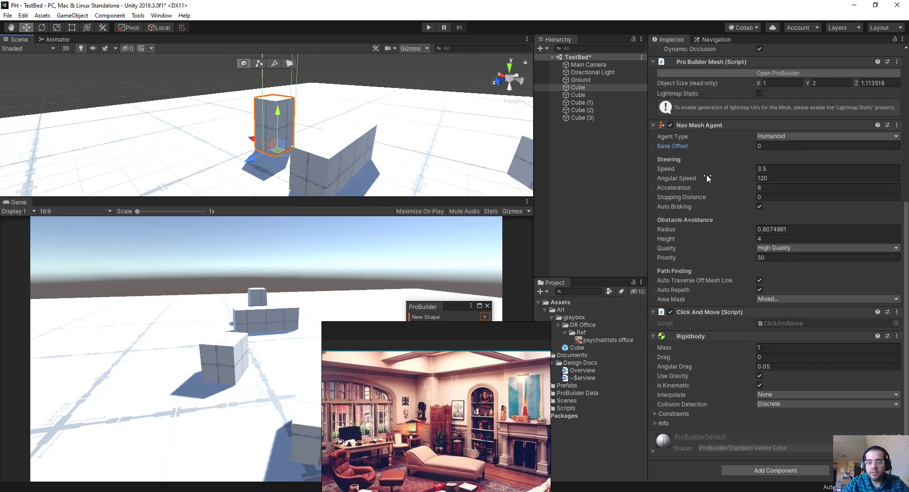
{"action": "left_click", "coordinate": [770, 241]}
{"action": "type", "text": "1"}
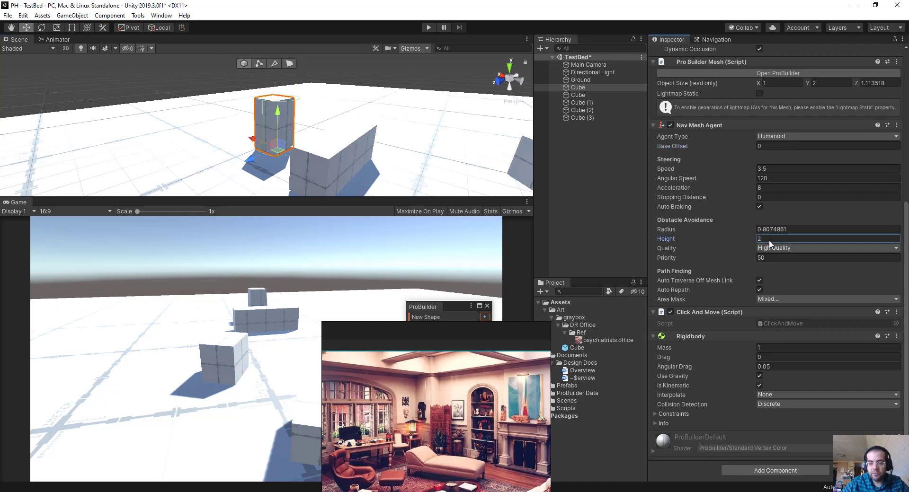
Step: Test the Cube in Play mode, stop playback, and move the reference image and ProBuilder windows off the Game view
{"action": "left_click", "coordinate": [428, 27]}
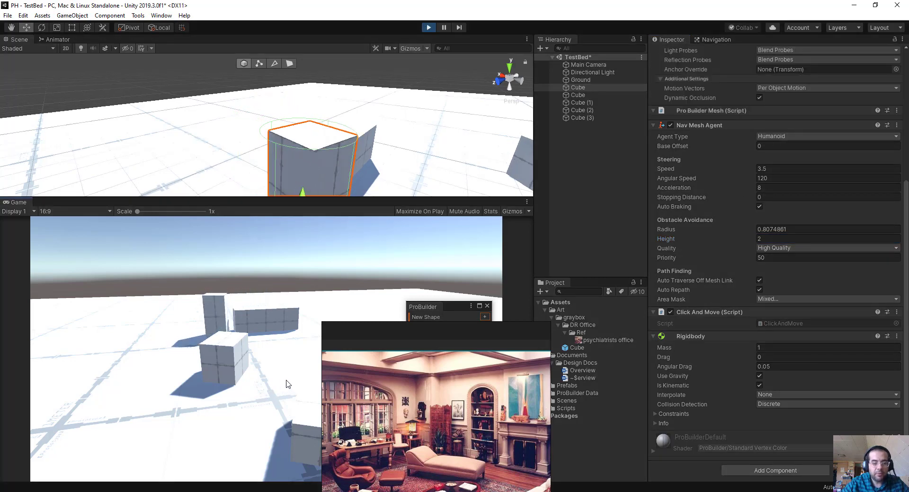
{"action": "left_click_drag", "start_coordinate": [393, 334], "coordinate": [667, 301]}
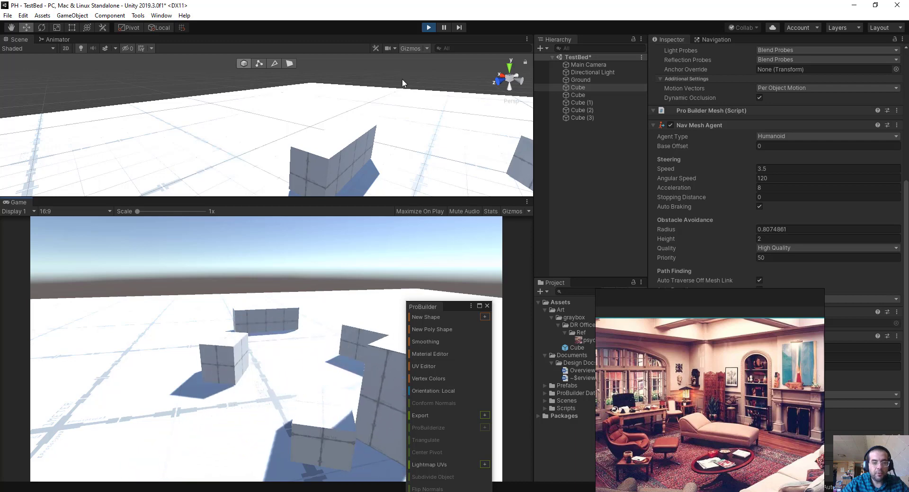
{"action": "key", "text": "ctrl+p"}
{"action": "left_click_drag", "start_coordinate": [305, 164], "coordinate": [357, 169], "text": "alt"}
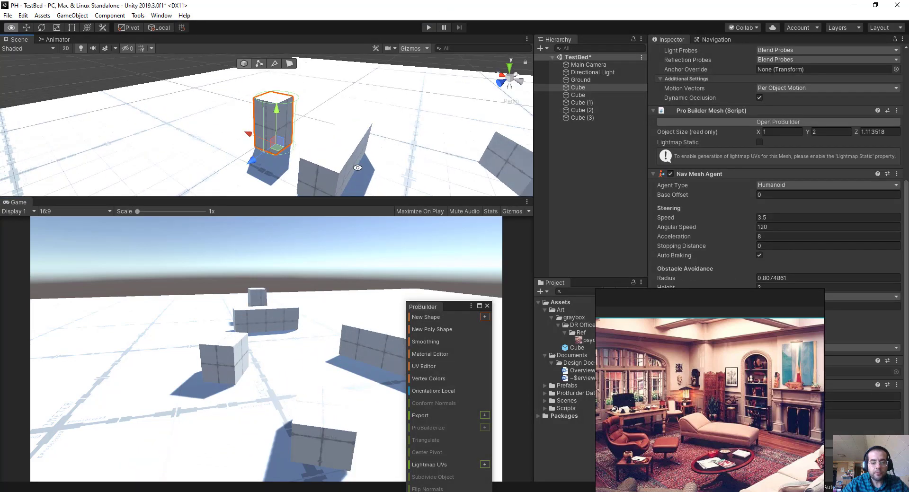
{"action": "left_click", "coordinate": [334, 408]}
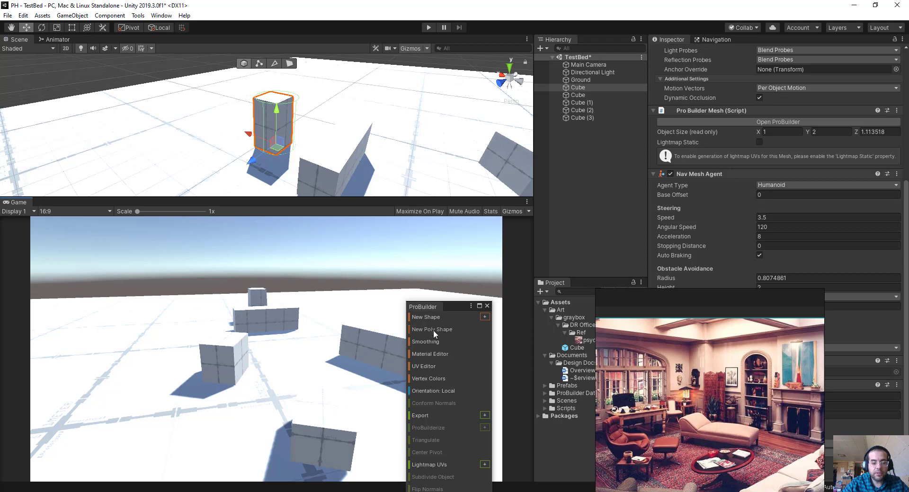
{"action": "left_click_drag", "start_coordinate": [451, 311], "coordinate": [674, 137]}
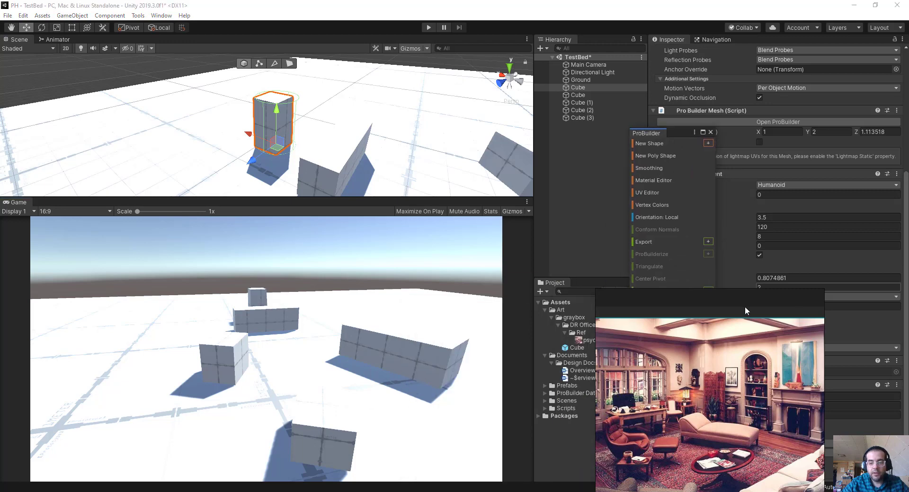
{"action": "left_click_drag", "start_coordinate": [745, 311], "coordinate": [710, 256]}
{"action": "right_click", "coordinate": [710, 441]}
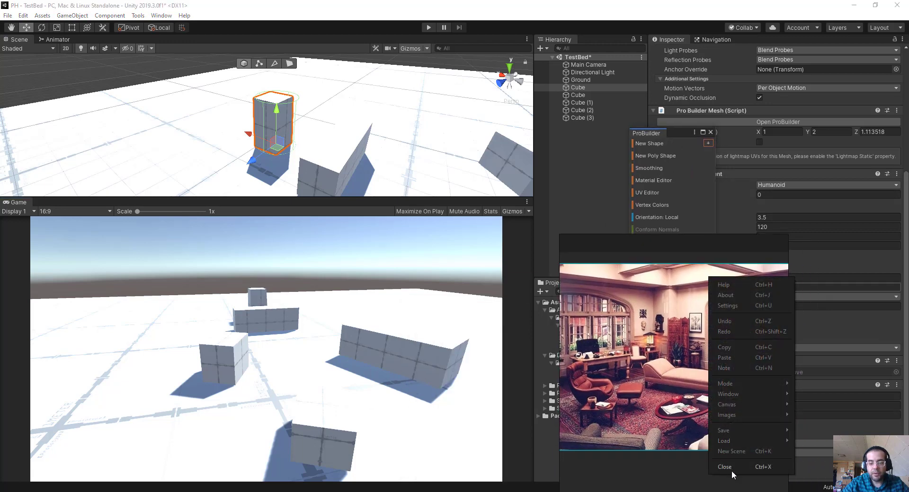
{"action": "left_click", "coordinate": [725, 467]}
{"action": "left_click", "coordinate": [630, 407]}
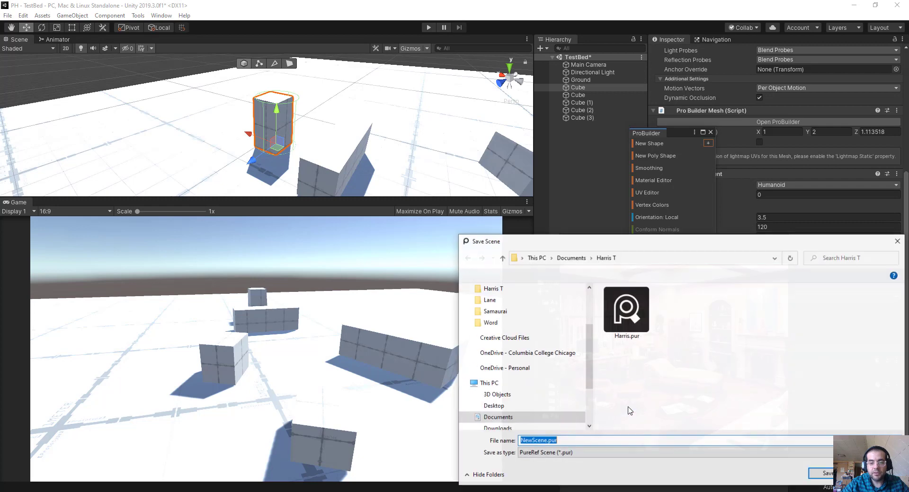
{"action": "left_click", "coordinate": [495, 417]}
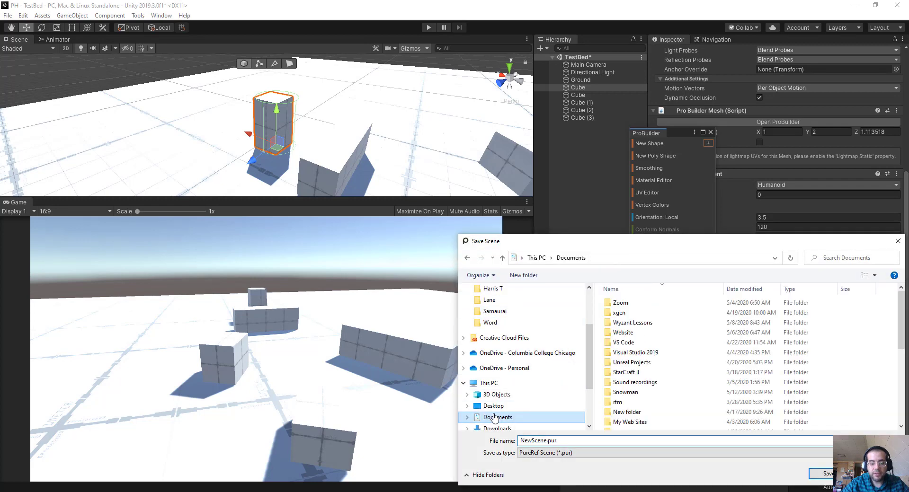
{"action": "scroll", "coordinate": [538, 346], "scroll_direction": "up", "scroll_amount": 2}
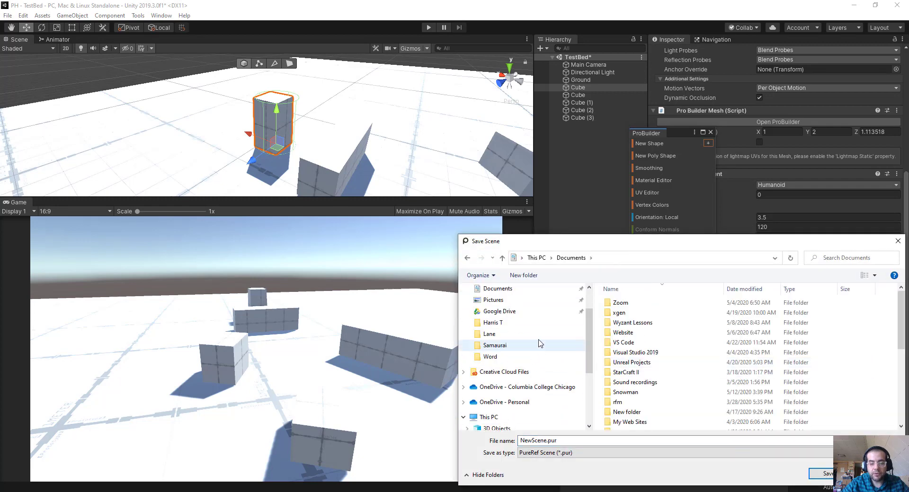
{"action": "scroll", "coordinate": [540, 350], "scroll_direction": "down", "scroll_amount": 2}
{"action": "scroll", "coordinate": [616, 374], "scroll_direction": "down", "scroll_amount": 10}
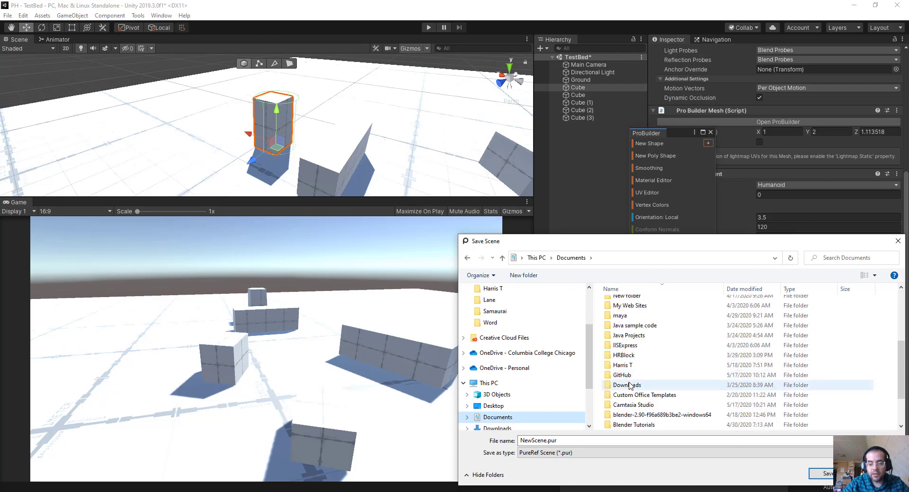
{"action": "scroll", "coordinate": [630, 386], "scroll_direction": "up", "scroll_amount": 1}
{"action": "left_click_drag", "start_coordinate": [545, 241], "coordinate": [86, 196]}
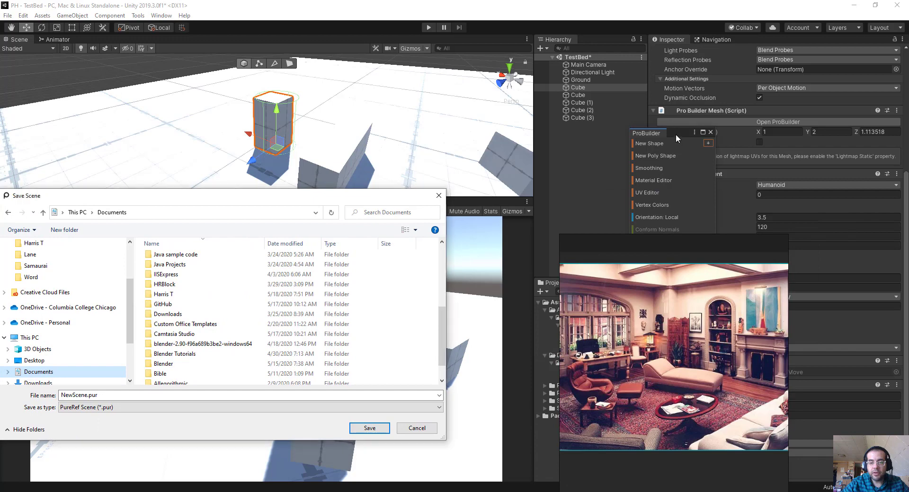
{"action": "left_click", "coordinate": [440, 195]}
Step: Uncover the Project window, show the Art folder in File Explorer, and create a desktop shortcut to it
{"action": "left_click_drag", "start_coordinate": [682, 133], "coordinate": [772, 109]}
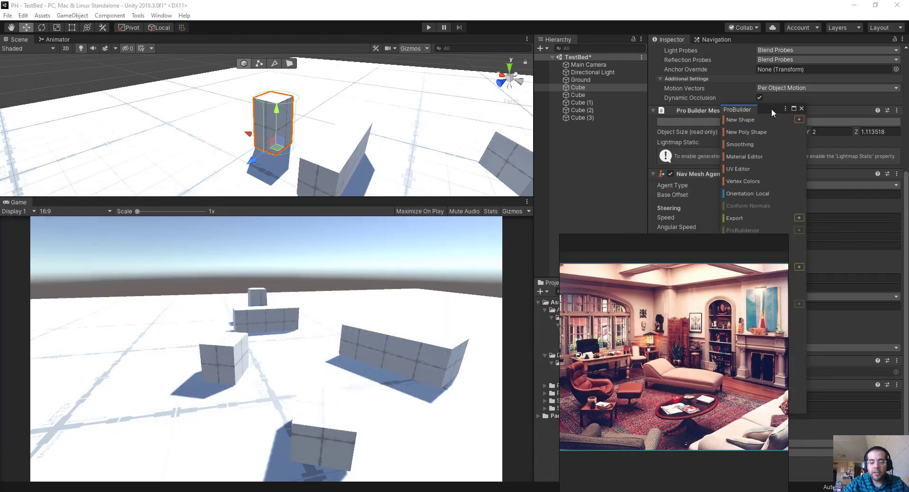
{"action": "left_click_drag", "start_coordinate": [669, 248], "coordinate": [251, 173]}
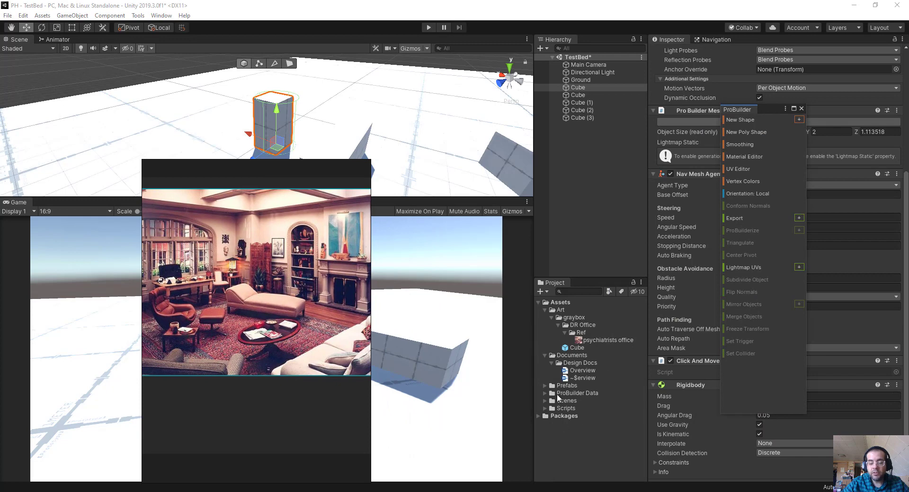
{"action": "right_click", "coordinate": [561, 312]}
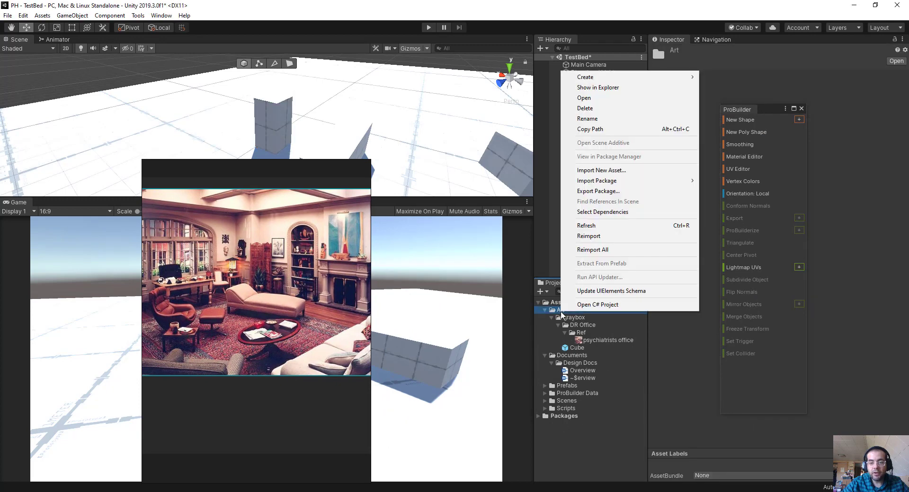
{"action": "left_click", "coordinate": [612, 88]}
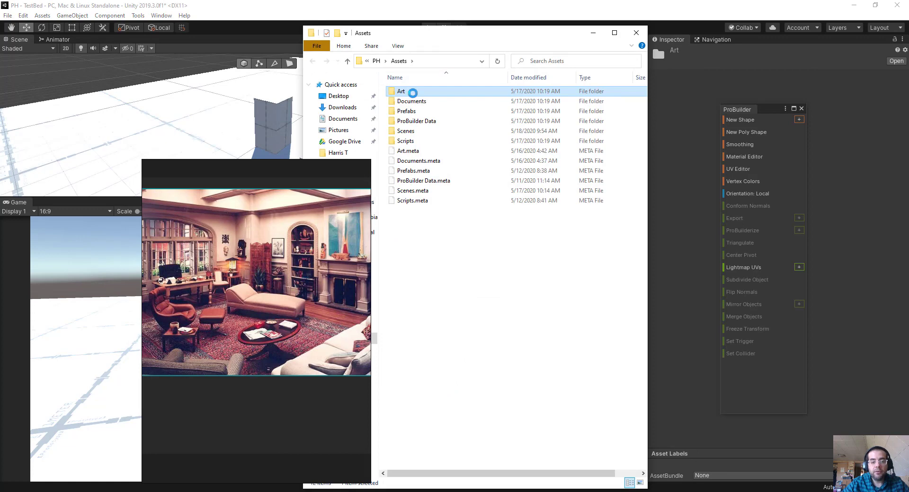
{"action": "right_click", "coordinate": [413, 93]}
{"action": "mouse_move", "coordinate": [403, 290]}
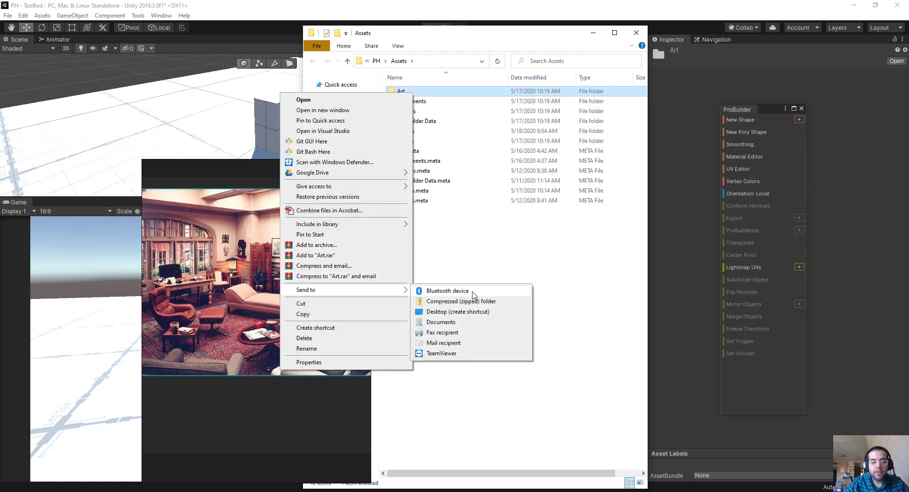
{"action": "left_click", "coordinate": [469, 312]}
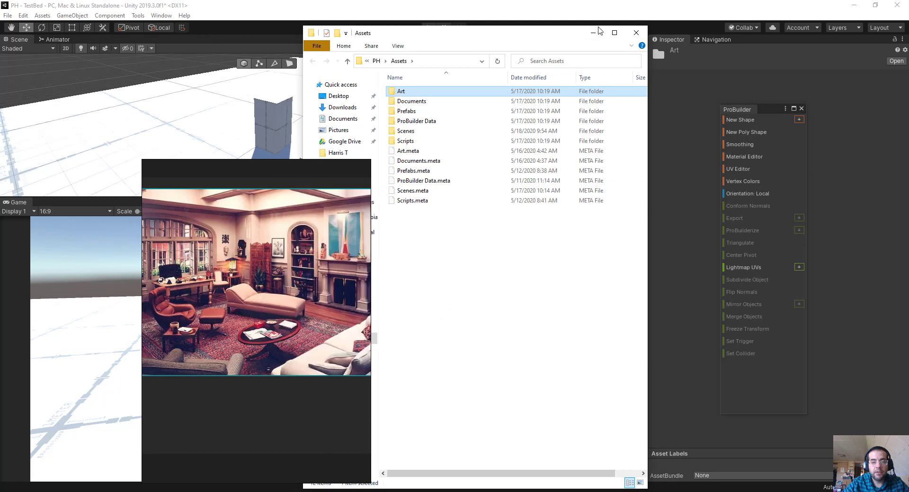
{"action": "left_click", "coordinate": [636, 32]}
Step: Close the PureRef reference image, saving its scene as DR Office in Art/graybox/DR Office/Ref through the Art desktop shortcut
{"action": "right_click", "coordinate": [286, 259]}
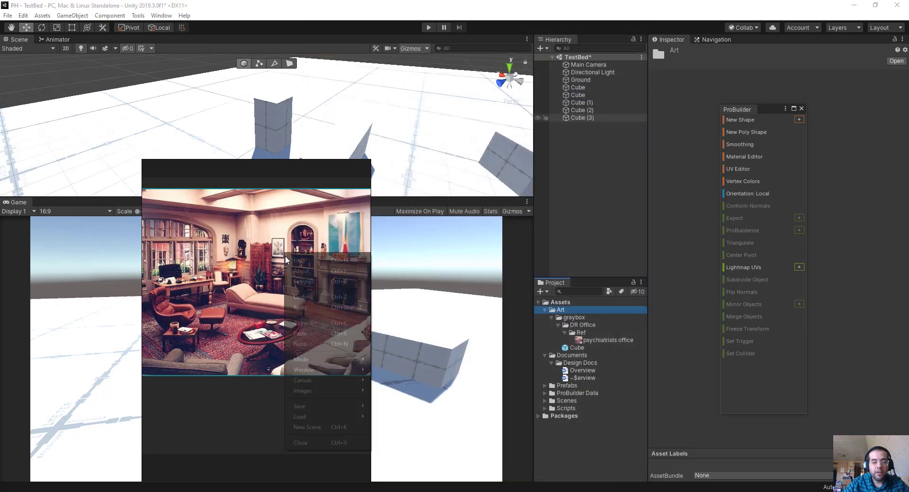
{"action": "left_click", "coordinate": [302, 443]}
{"action": "left_click", "coordinate": [197, 327]}
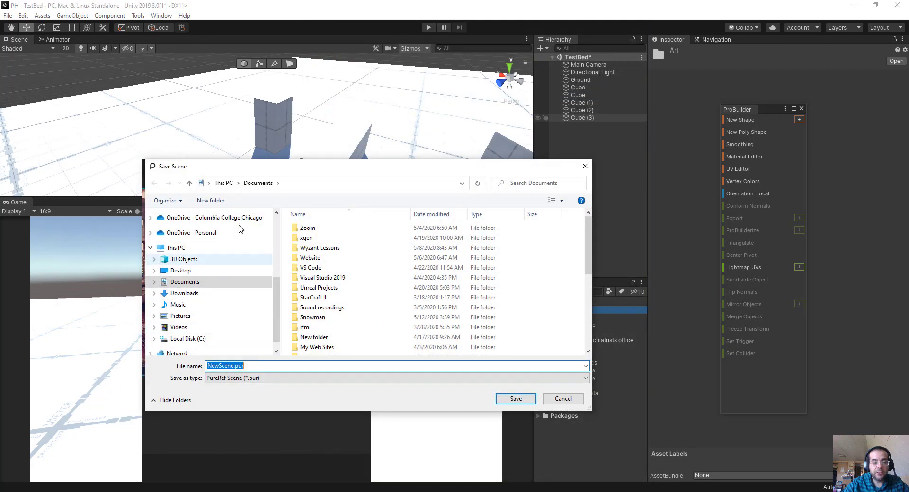
{"action": "left_click", "coordinate": [182, 272]}
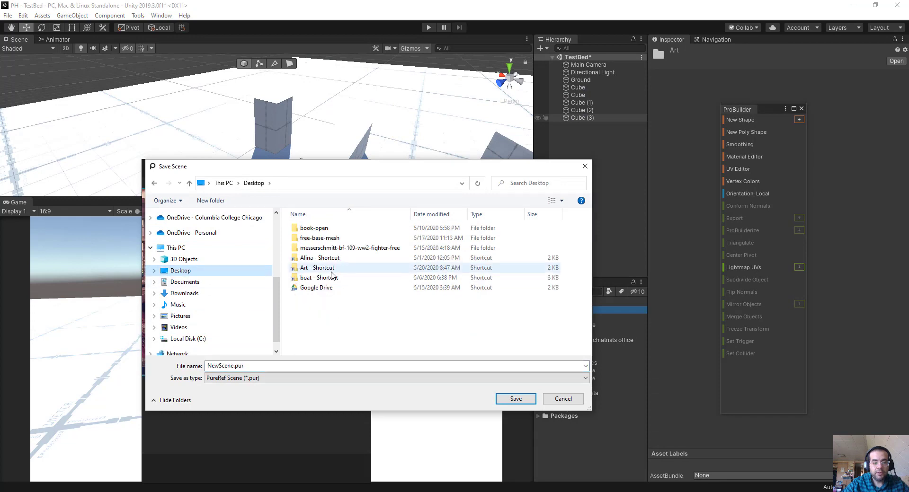
{"action": "double_click", "coordinate": [294, 269]}
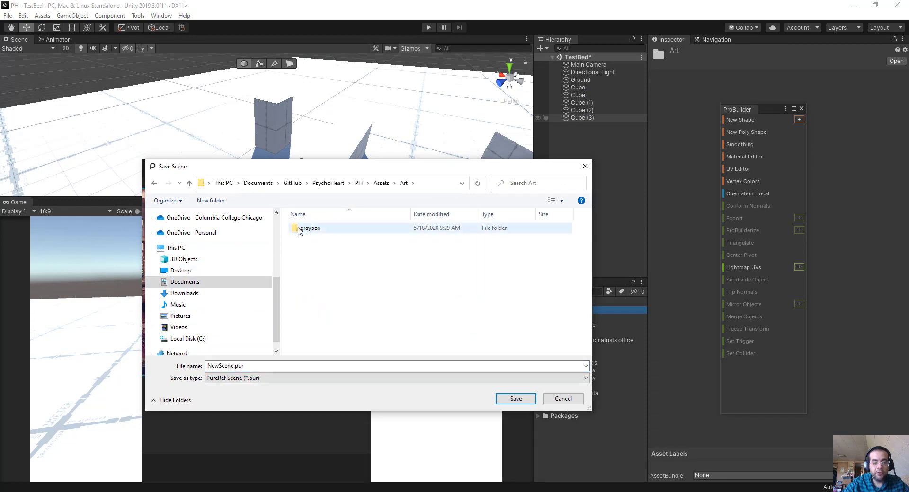
{"action": "double_click", "coordinate": [300, 229]}
{"action": "double_click", "coordinate": [310, 229]}
{"action": "left_click", "coordinate": [311, 230]}
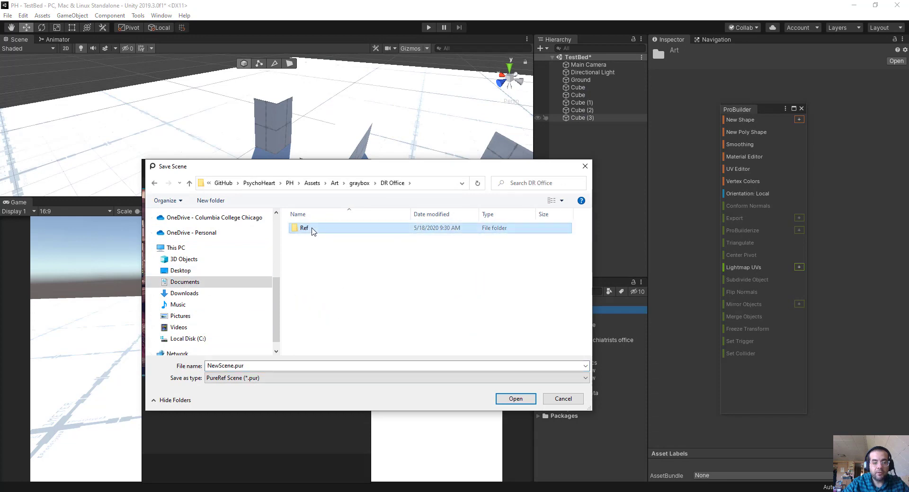
{"action": "double_click", "coordinate": [312, 230]}
{"action": "left_click", "coordinate": [287, 366]}
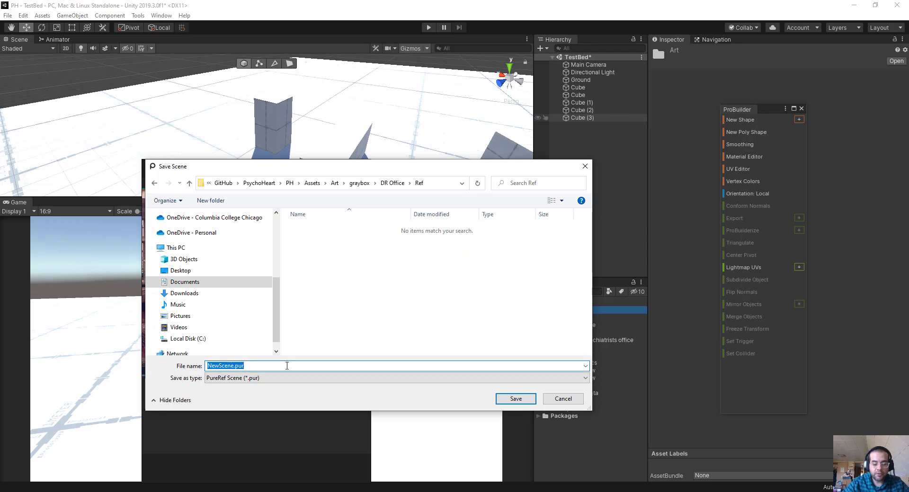
{"action": "type", "text": "DR Office"}
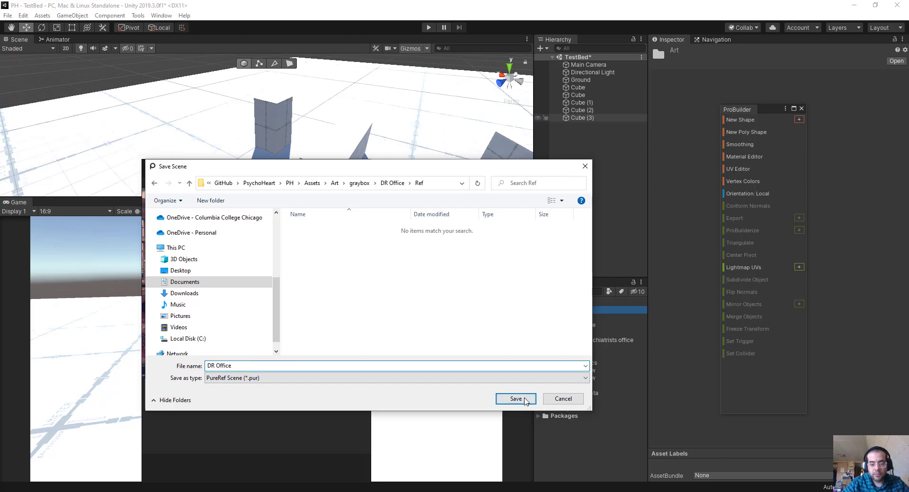
{"action": "left_click", "coordinate": [516, 399]}
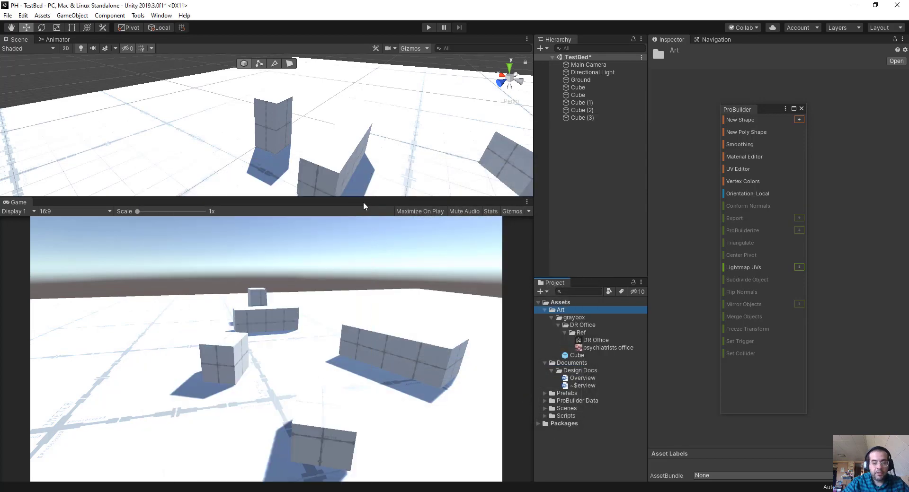
Step: Enlarge the Scene view and duplicate the low graybox cube nearest the camera
{"action": "left_click_drag", "start_coordinate": [364, 198], "coordinate": [362, 294]}
{"action": "scroll", "coordinate": [337, 233], "scroll_direction": "down", "scroll_amount": 3}
{"action": "left_click_drag", "start_coordinate": [280, 183], "coordinate": [238, 211], "text": "alt"}
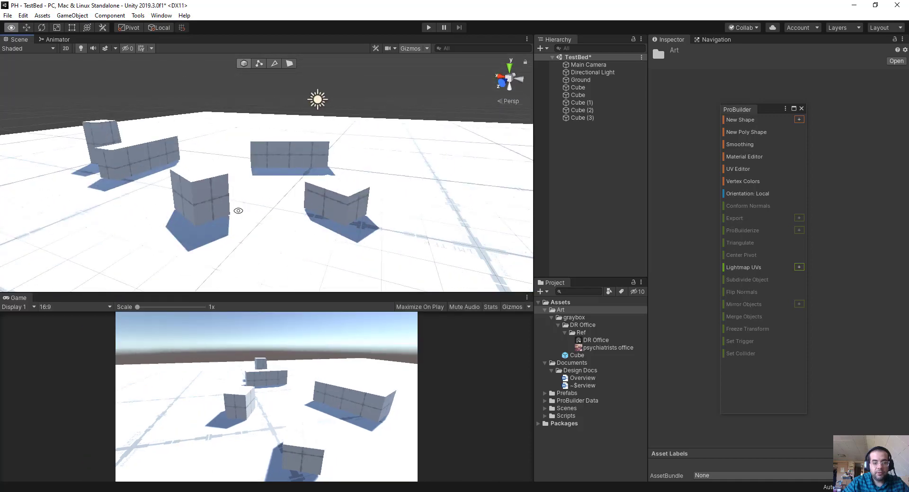
{"action": "left_click", "coordinate": [341, 196]}
{"action": "key", "text": "ctrl+d"}
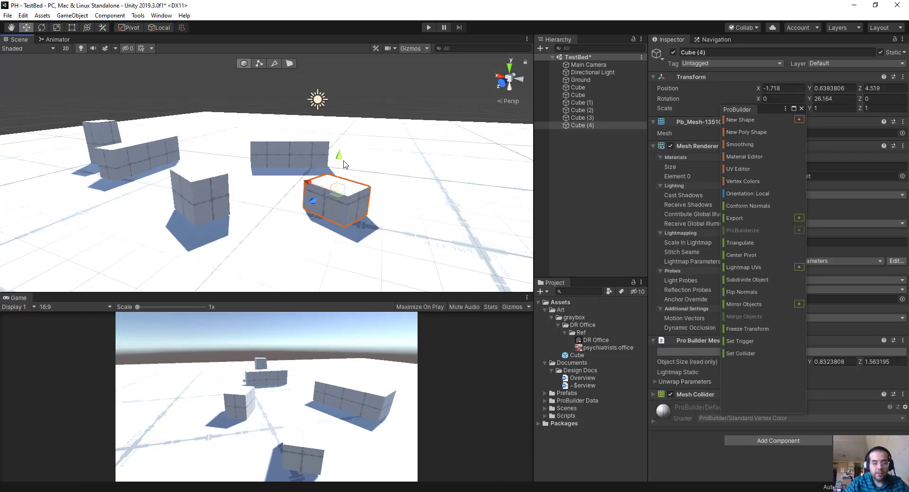
Step: Scale the duplicate into a thin slab of about 0.30 × 0.10 × 0.65 and raise it above the original cube at Y 1.09
{"action": "left_click_drag", "start_coordinate": [343, 195], "coordinate": [338, 256]}
{"action": "key", "text": "r"}
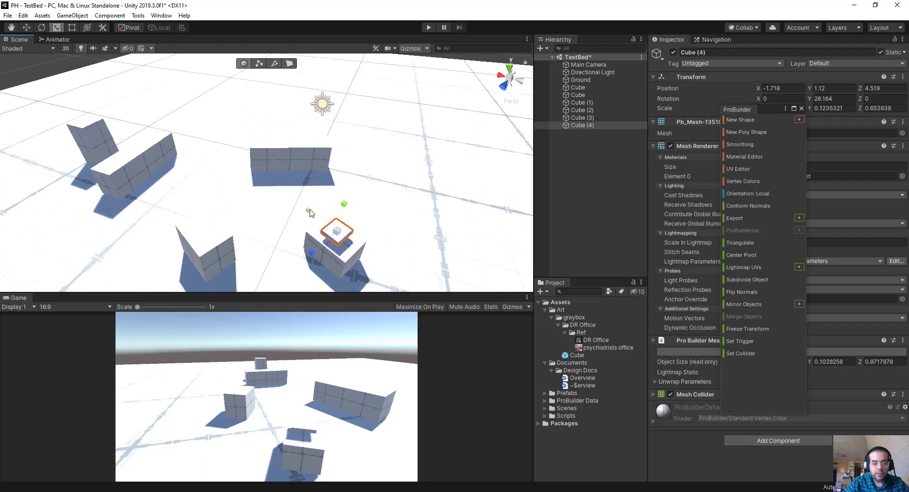
{"action": "key", "text": "w"}
{"action": "left_click_drag", "start_coordinate": [342, 210], "coordinate": [341, 217]}
{"action": "key", "text": "r"}
{"action": "key", "text": "w"}
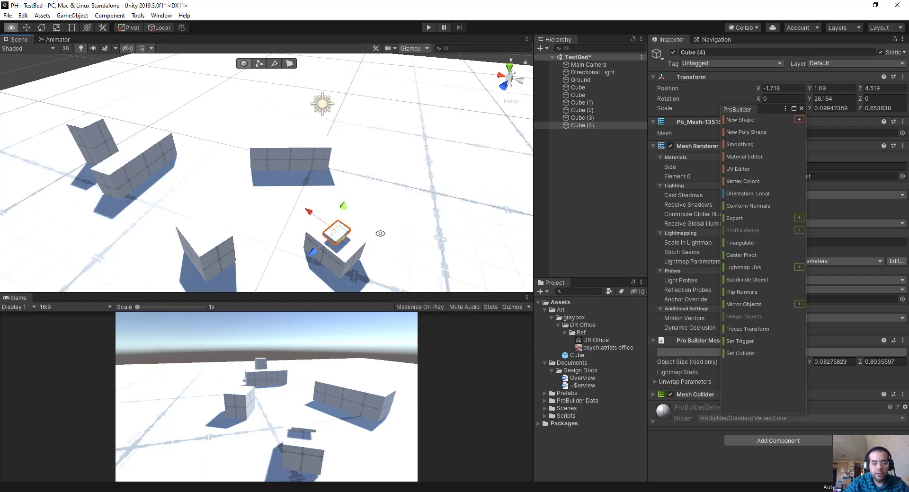
Step: Switch the slab to ProBuilder vertex editing
{"action": "left_click_drag", "start_coordinate": [337, 184], "coordinate": [289, 84], "text": "alt"}
{"action": "scroll", "coordinate": [290, 84], "scroll_direction": "up", "scroll_amount": 4}
{"action": "left_click", "coordinate": [259, 64]}
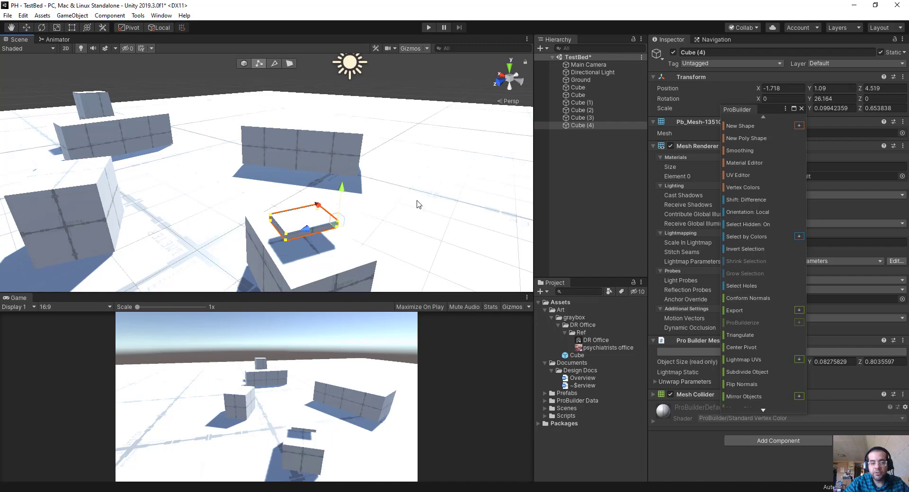
{"action": "left_click_drag", "start_coordinate": [406, 209], "coordinate": [374, 207], "text": "alt"}
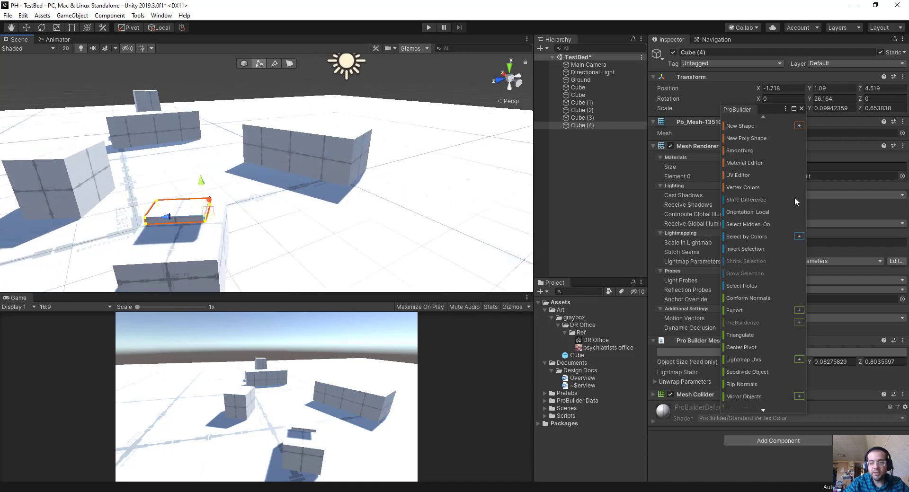
Step: Turn Select Hidden off, deselect and reselect the slab in vertex editing, and turn Select Hidden on again
{"action": "left_click", "coordinate": [757, 224]}
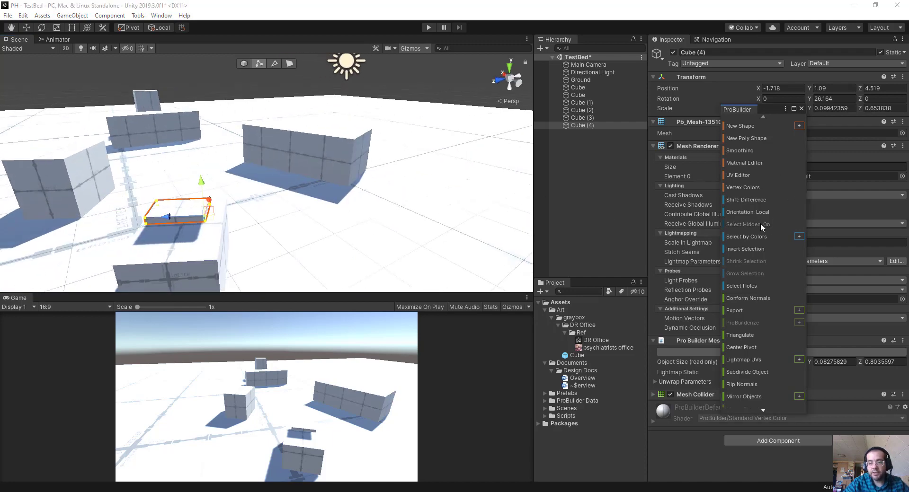
{"action": "left_click_drag", "start_coordinate": [268, 177], "coordinate": [365, 158], "text": "alt"}
{"action": "left_click", "coordinate": [339, 98]}
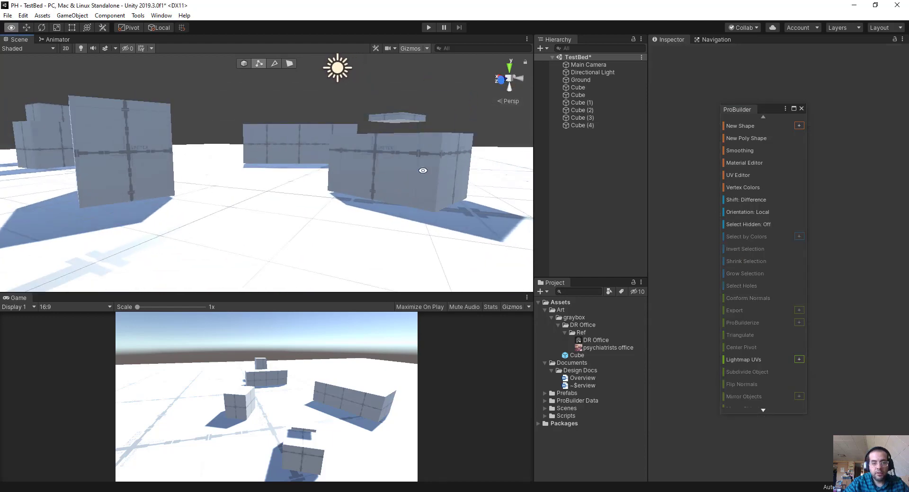
{"action": "left_click_drag", "start_coordinate": [421, 166], "coordinate": [392, 138], "text": "alt"}
{"action": "left_click", "coordinate": [381, 124]}
{"action": "left_click_drag", "start_coordinate": [472, 197], "coordinate": [422, 158], "text": "alt"}
{"action": "left_click", "coordinate": [771, 224]}
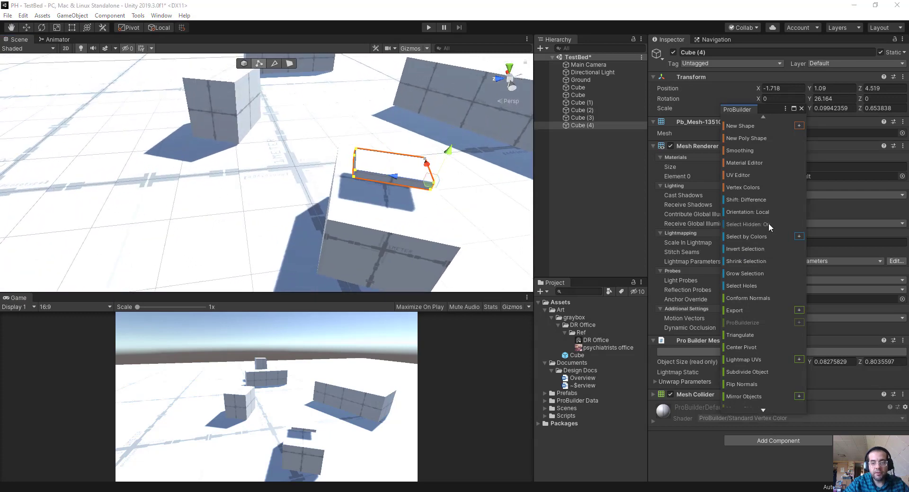
Step: Select all of the slab's vertices, including hidden ones, and apply the red vertex color to them
{"action": "left_click_drag", "start_coordinate": [417, 208], "coordinate": [305, 170], "text": "alt"}
{"action": "left_click_drag", "start_coordinate": [257, 96], "coordinate": [466, 213]}
{"action": "left_click_drag", "start_coordinate": [466, 213], "coordinate": [401, 207], "text": "alt"}
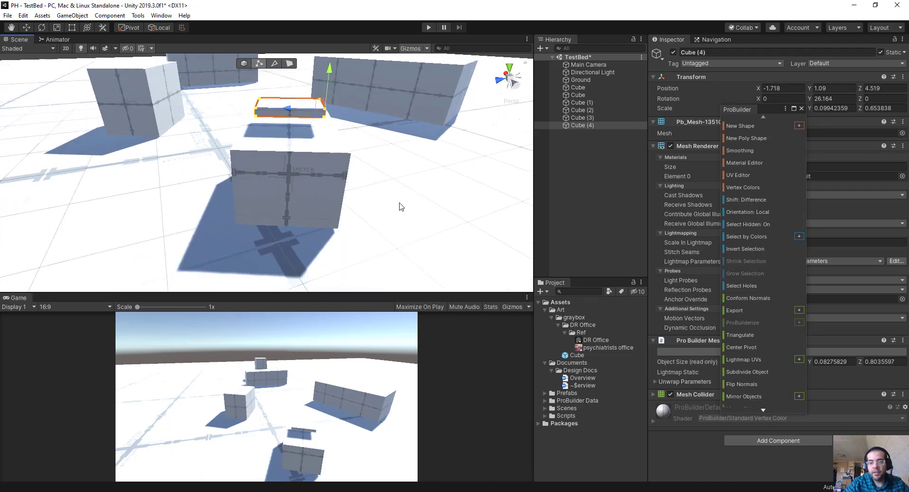
{"action": "left_click", "coordinate": [746, 186]}
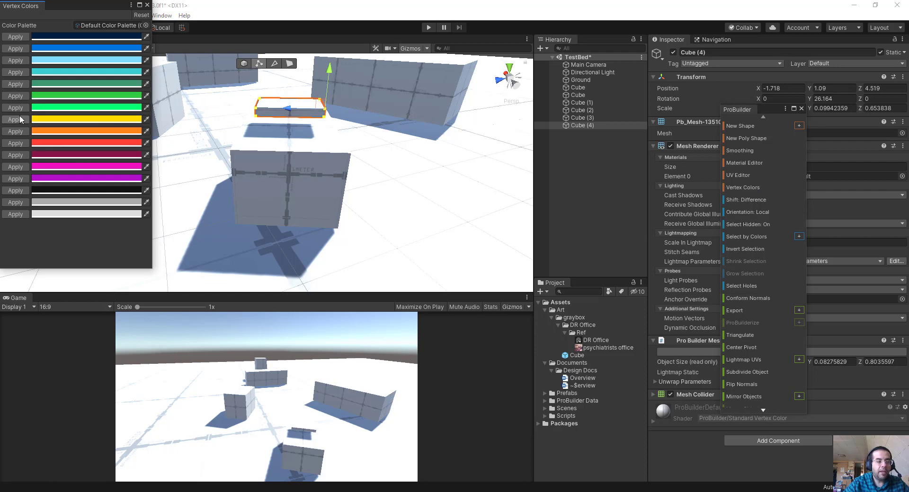
{"action": "left_click", "coordinate": [22, 143]}
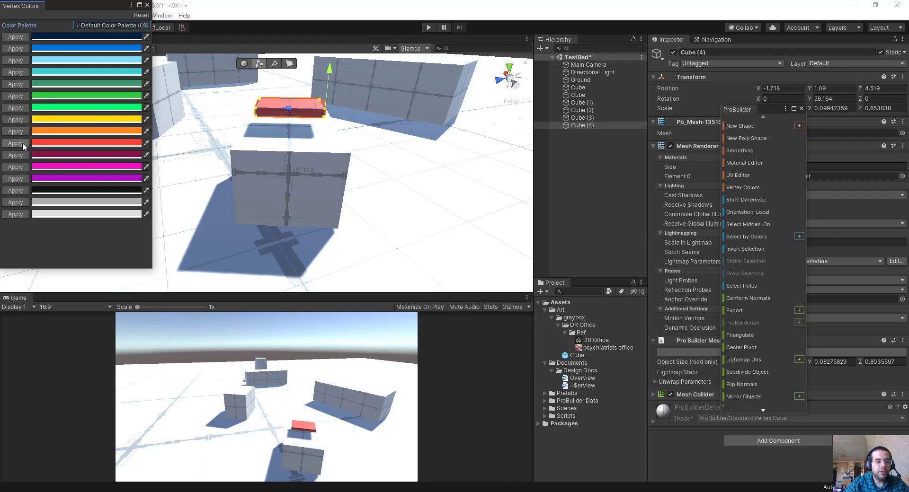
{"action": "key", "text": "f"}
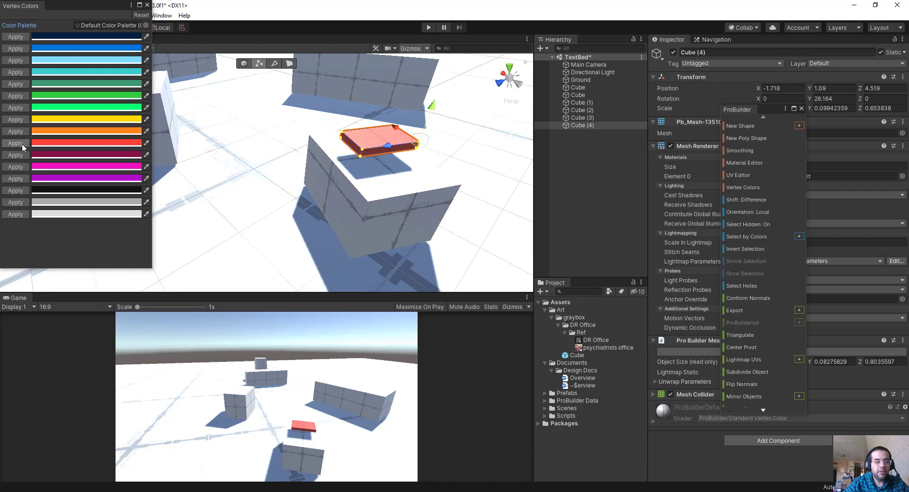
Step: Return to object editing, lower the red slab toward the cube to Y 0.964, and close the Vertex Colors window
{"action": "left_click", "coordinate": [244, 66]}
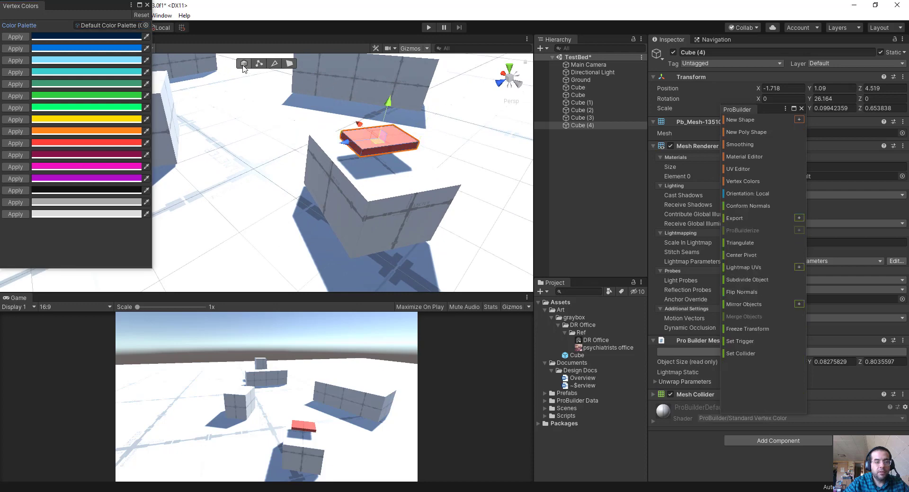
{"action": "left_click_drag", "start_coordinate": [386, 108], "coordinate": [385, 119]}
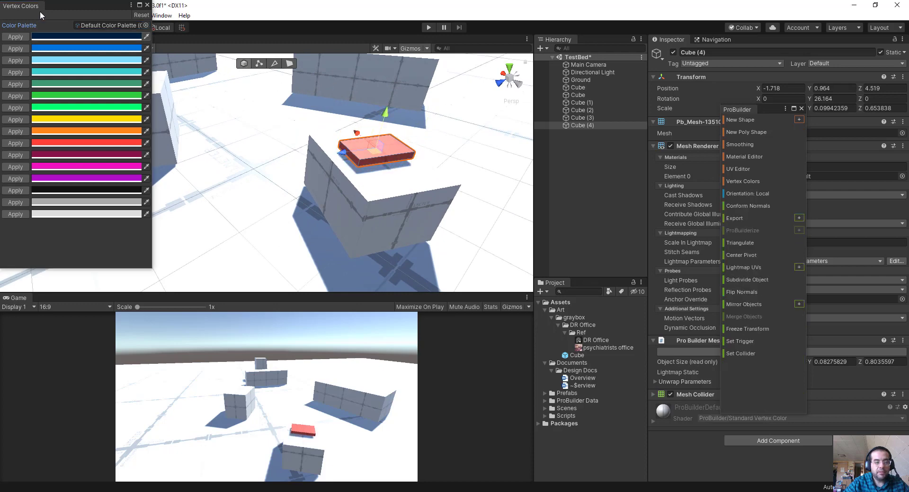
{"action": "left_click", "coordinate": [147, 5]}
Step: Save the TestBed scene and close the ProBuilder window
{"action": "scroll", "coordinate": [237, 106], "scroll_direction": "down", "scroll_amount": 3}
{"action": "left_click_drag", "start_coordinate": [238, 105], "coordinate": [265, 156], "text": "alt"}
{"action": "key", "text": "ctrl+s"}
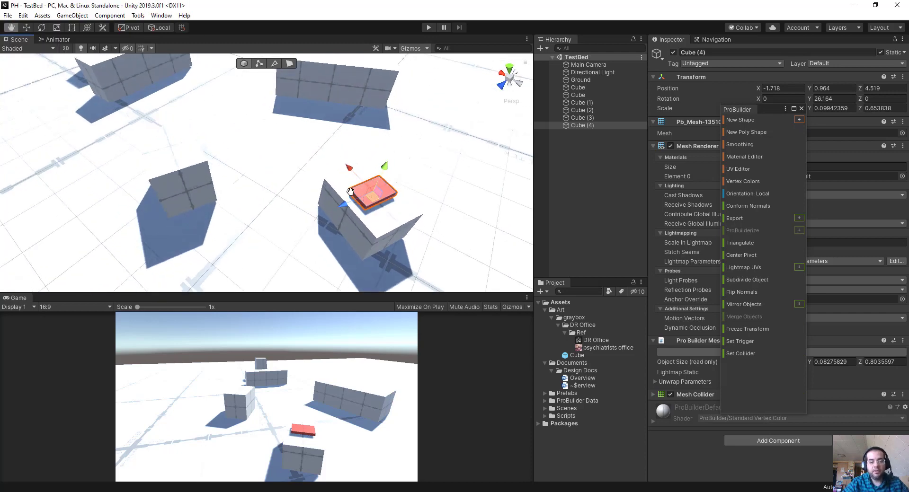
{"action": "right_click_drag", "start_coordinate": [265, 157], "coordinate": [331, 186], "text": "alt"}
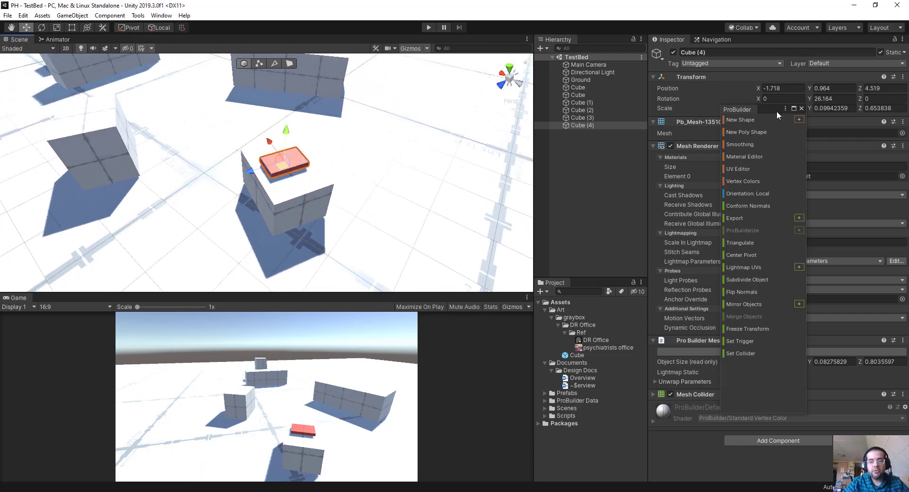
{"action": "left_click_drag", "start_coordinate": [776, 111], "coordinate": [562, 120]}
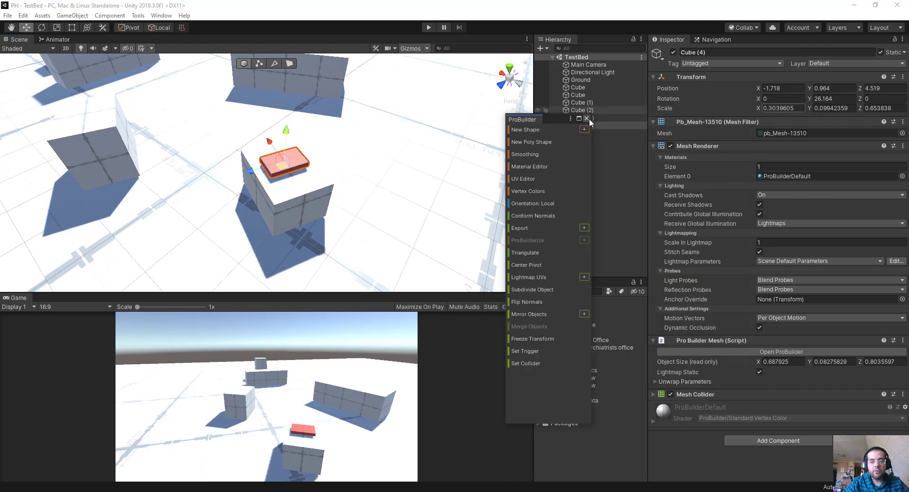
{"action": "left_click", "coordinate": [586, 119]}
{"action": "scroll", "coordinate": [291, 178], "scroll_direction": "down", "scroll_amount": 6}
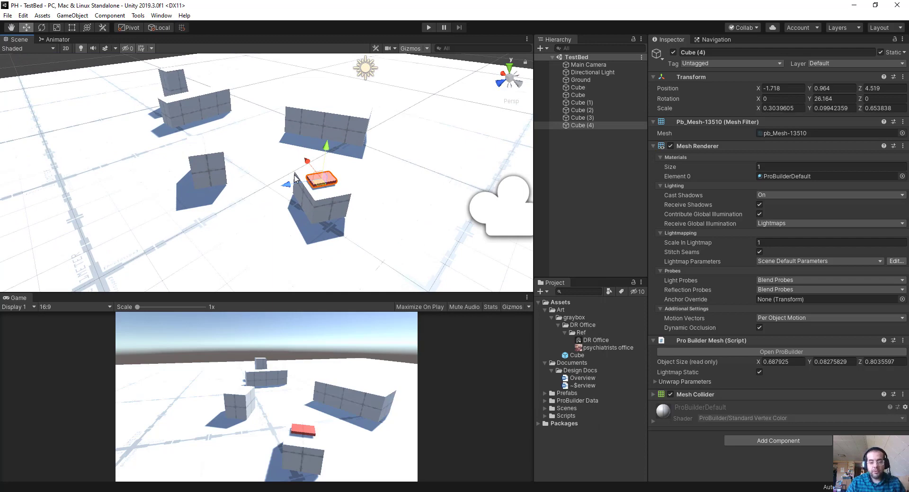
Step: Create a folder named Interactable inside the Scripts folder
{"action": "left_click", "coordinate": [545, 310]}
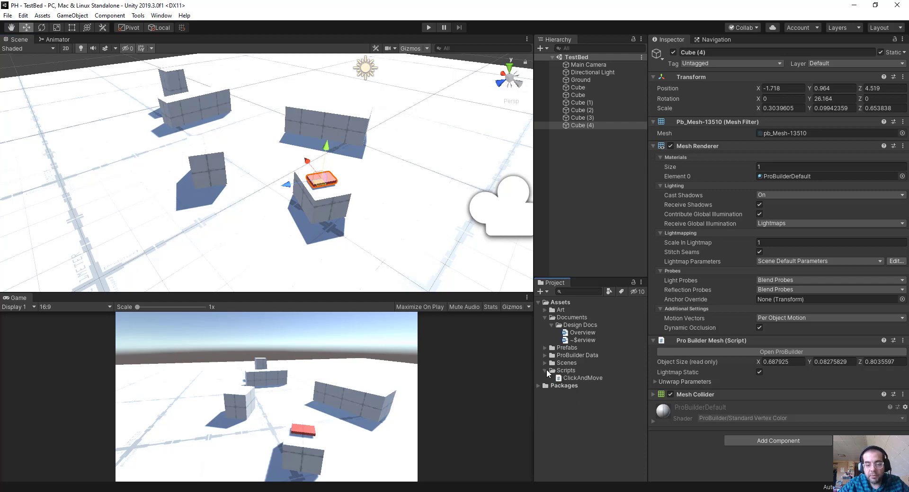
{"action": "right_click", "coordinate": [570, 372]}
{"action": "mouse_move", "coordinate": [634, 138]}
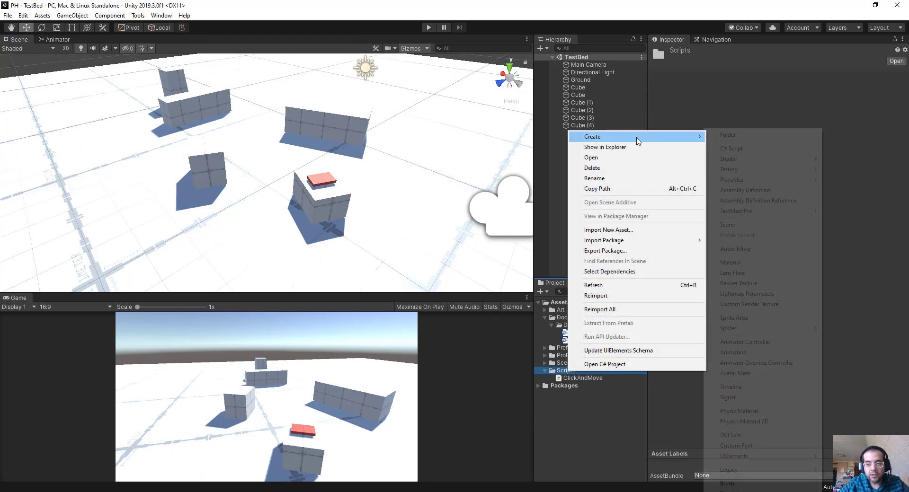
{"action": "left_click", "coordinate": [758, 134]}
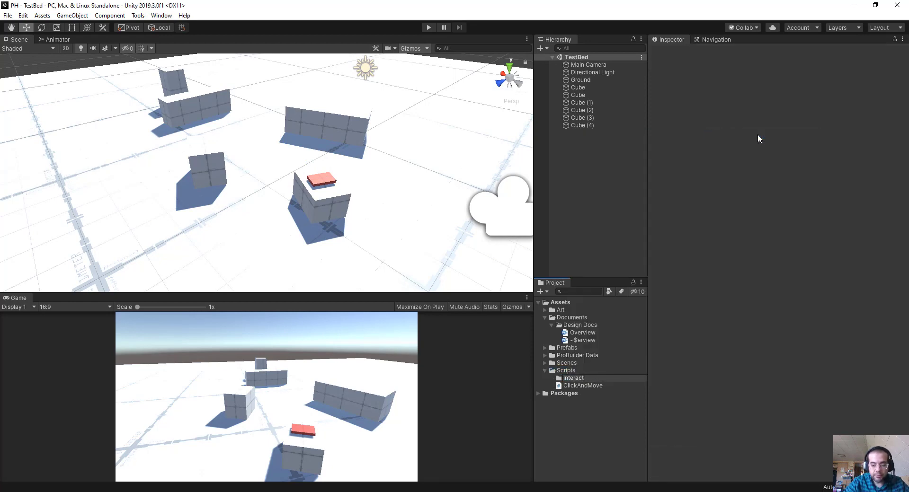
{"action": "key", "text": "Return"}
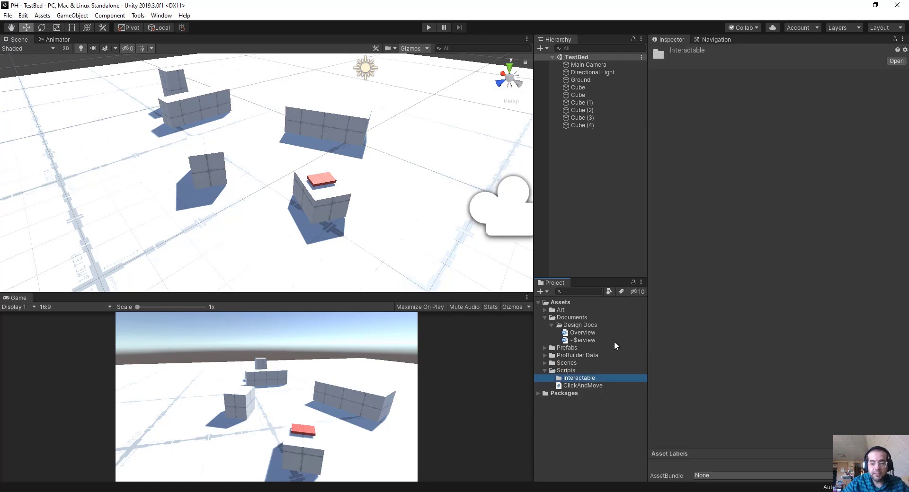
Step: Create a C# script named SelectionHighligting in the Interactable folder
{"action": "right_click", "coordinate": [598, 381]}
{"action": "mouse_move", "coordinate": [680, 144]}
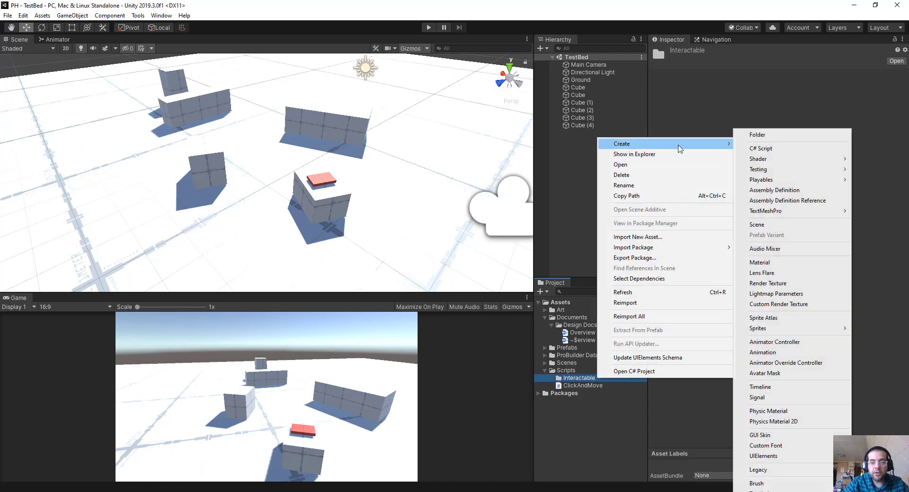
{"action": "left_click", "coordinate": [773, 147]}
{"action": "type", "text": "Se"}
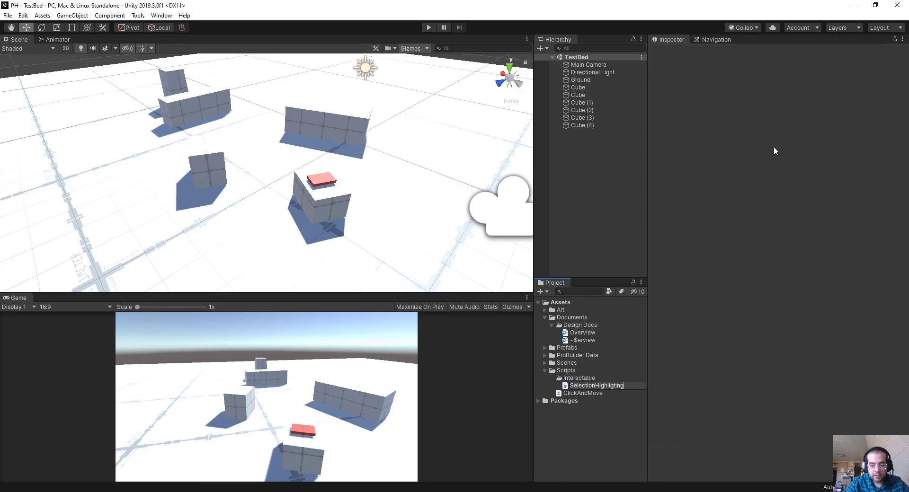
{"action": "type", "text": "lectionHighligting"}
{"action": "key", "text": "Return"}
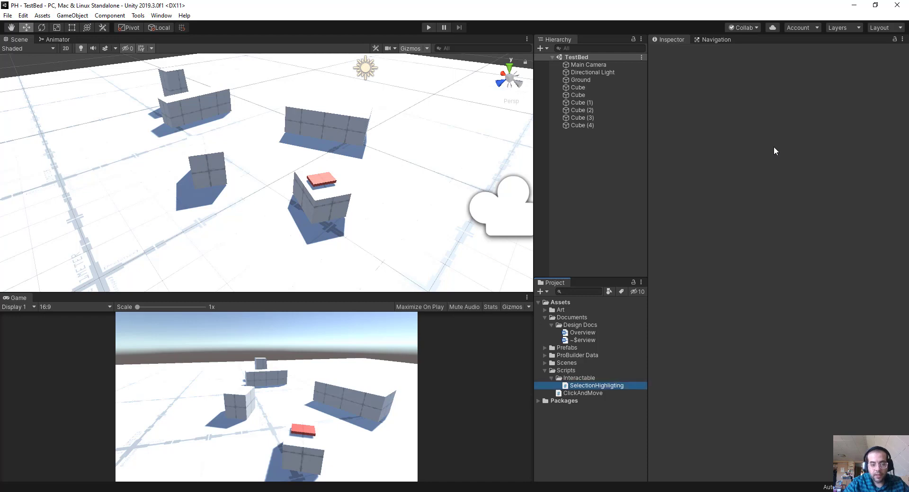
{"action": "left_click_drag", "start_coordinate": [294, 217], "coordinate": [273, 214], "text": "alt"}
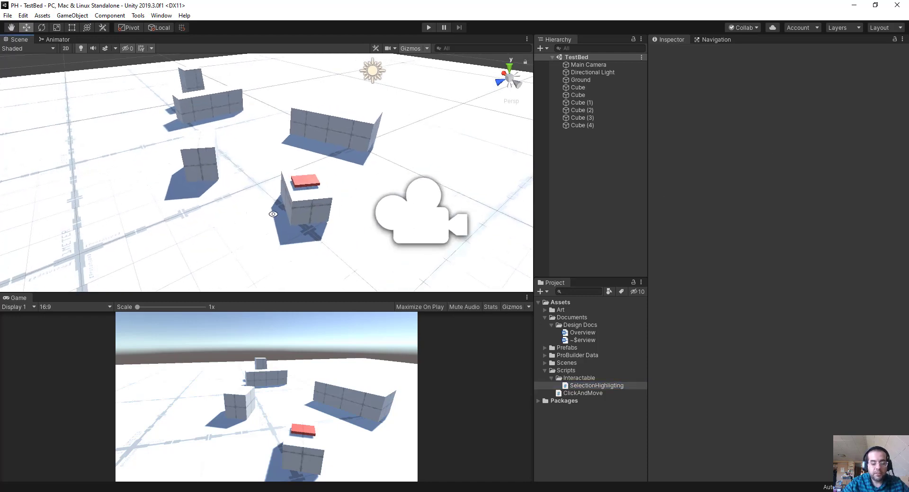